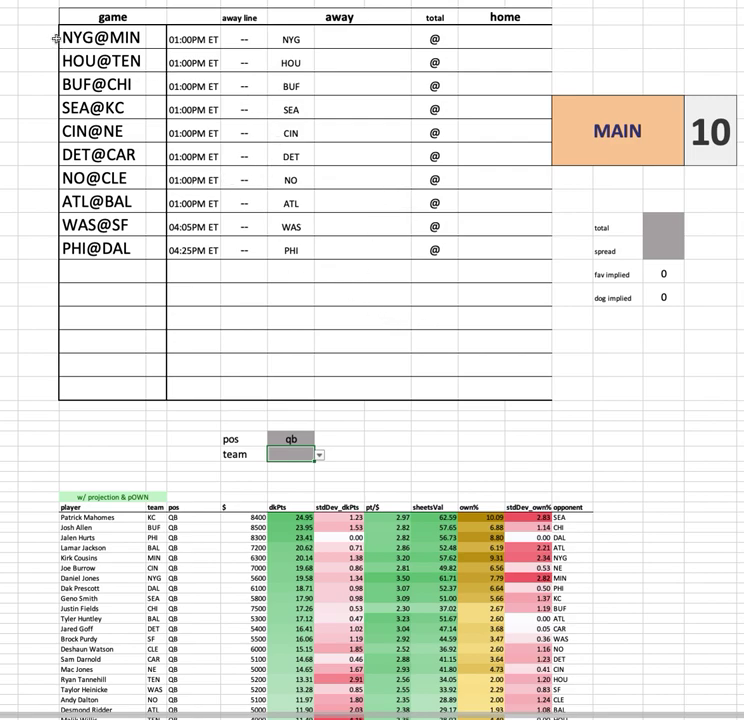
- Examine the main slate's game list from NYG@MIN through PHI@DAL, including the kickoff times
drag(203, 45, 201, 249)
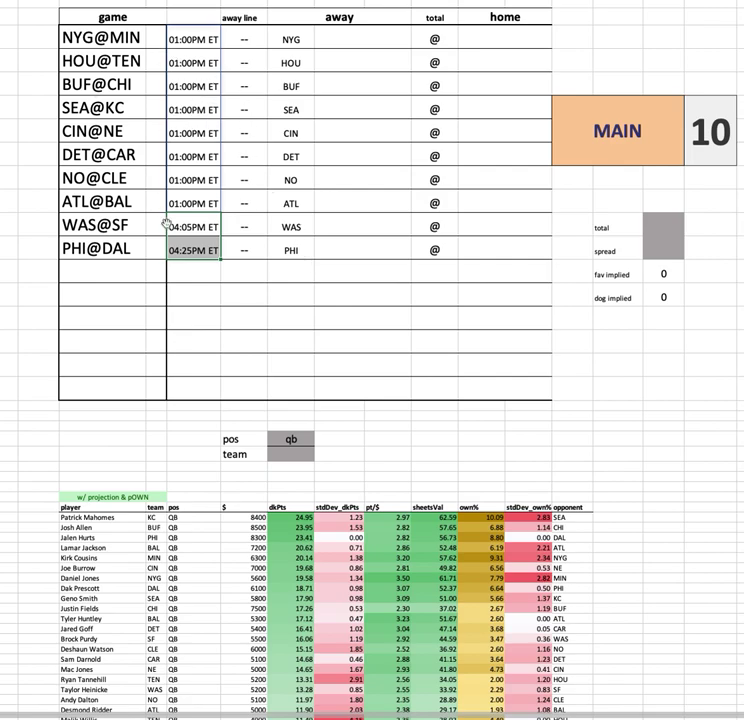
click(415, 319)
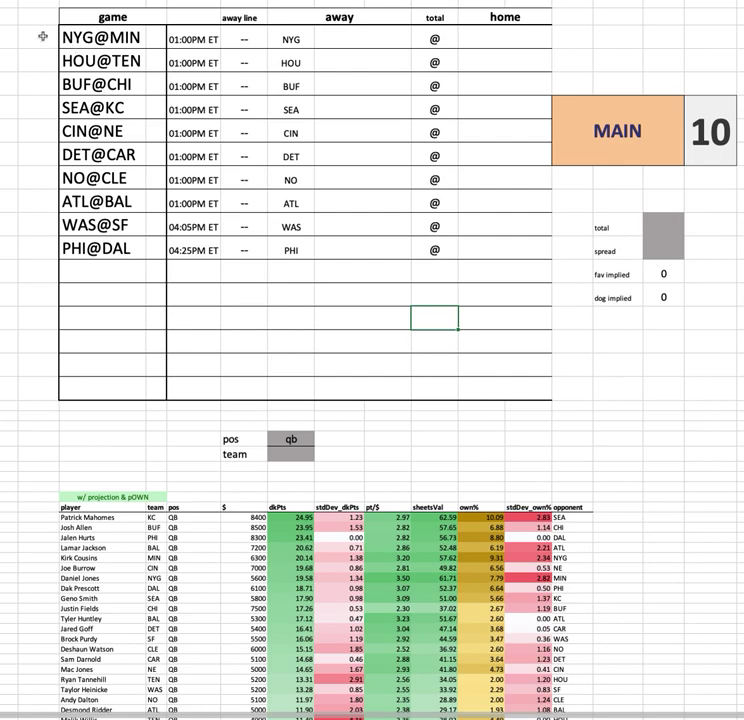
drag(42, 36, 525, 274)
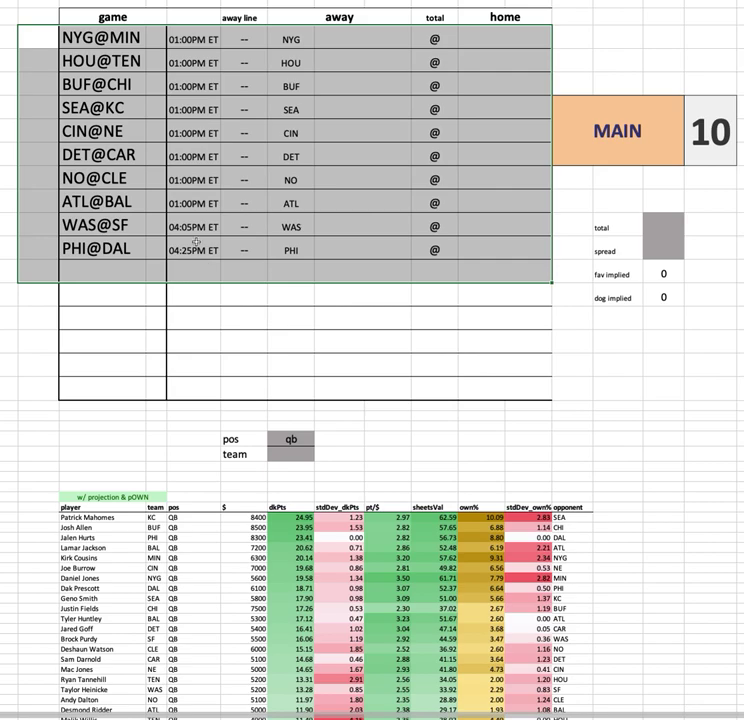
click(35, 137)
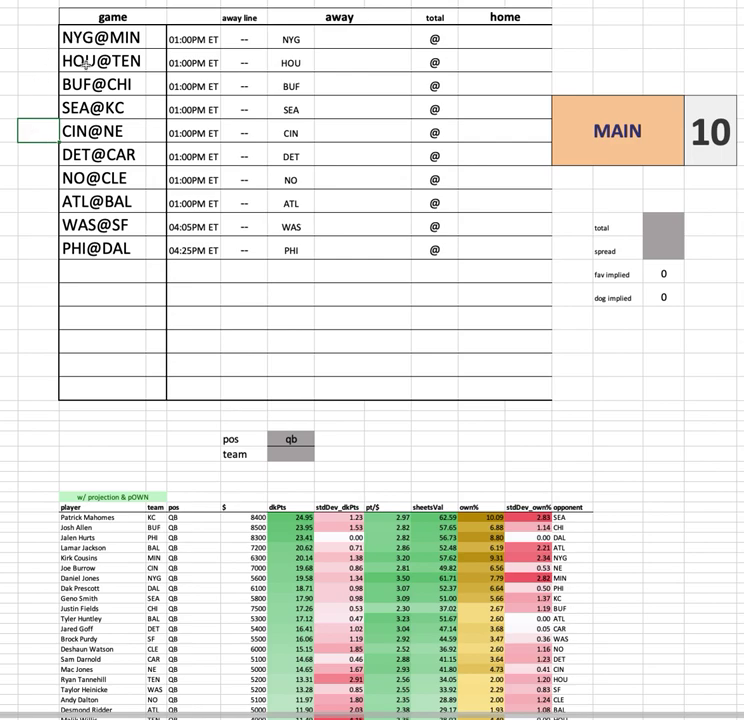
- Examine the whole quarterback projection table below the slate, including its ownership standard deviation column
scroll(384, 370, down, 1)
scroll(384, 370, down, 2)
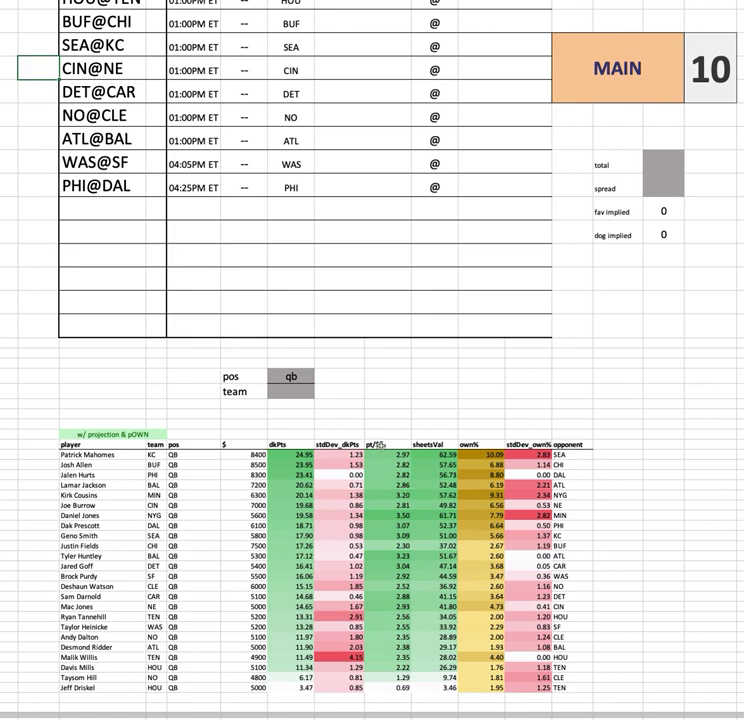
scroll(410, 424, up, 3)
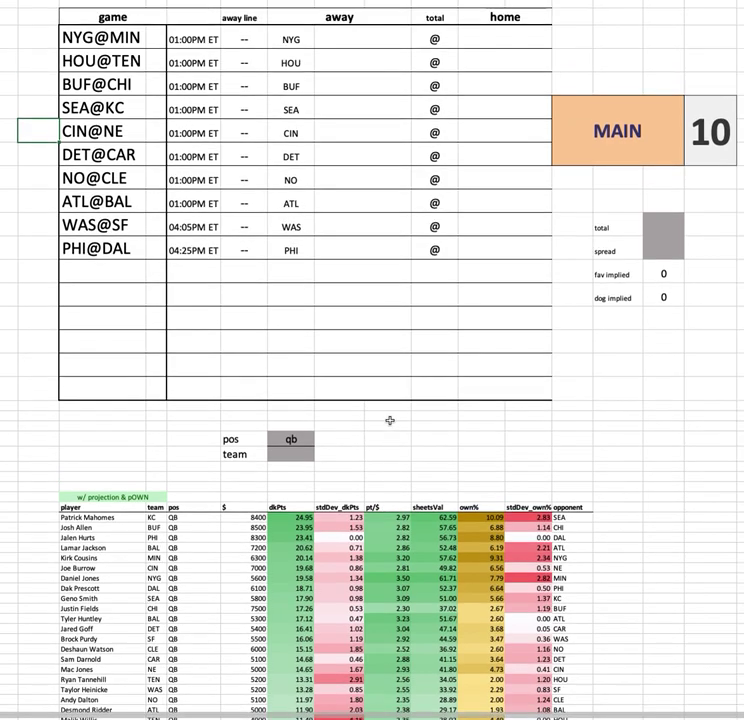
scroll(389, 413, down, 3)
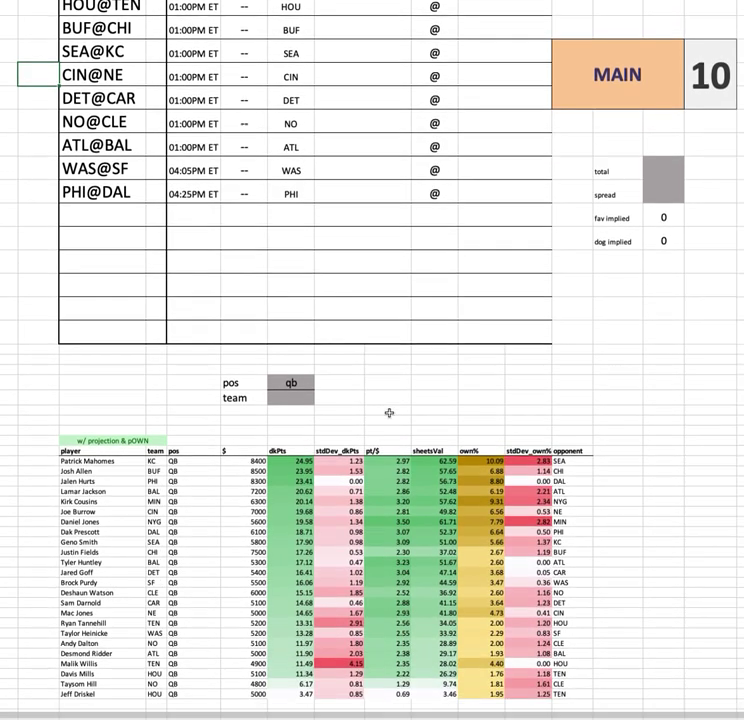
drag(623, 403, 640, 435)
click(251, 558)
mouse_move(250, 555)
mouse_down()
mouse_move(33, 648)
mouse_move(33, 664)
mouse_up()
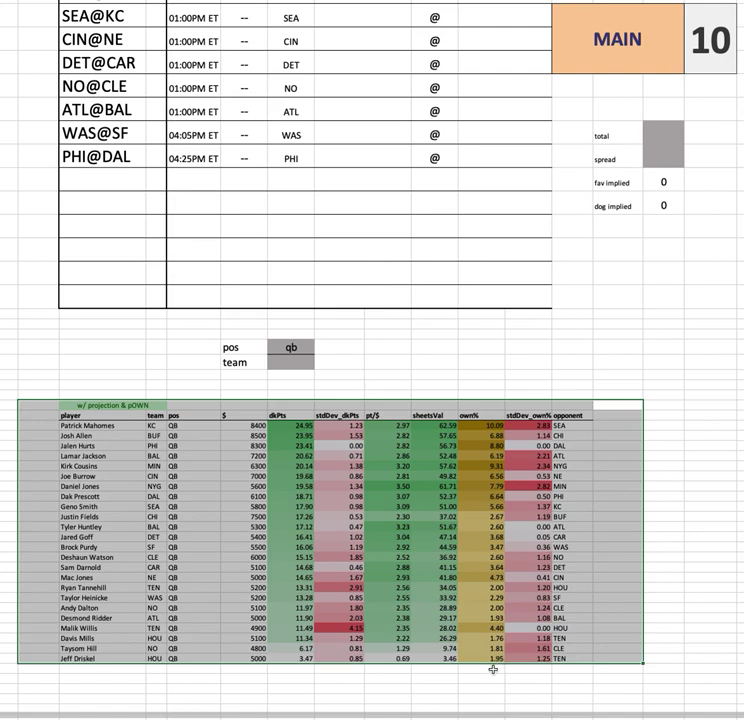
click(530, 480)
drag(530, 480, 531, 676)
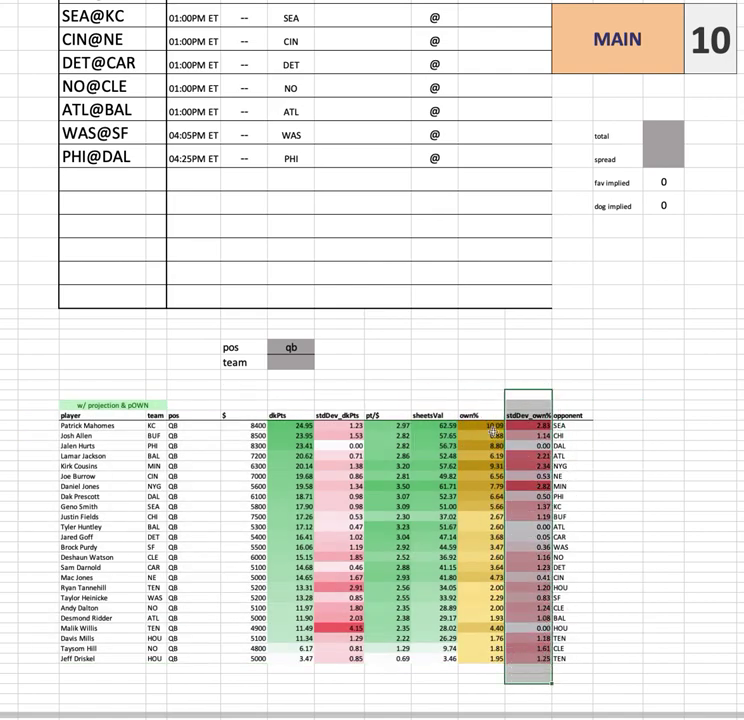
- Examine the projection rows of the PHI starting quarterback and both BAL quarterbacks
drag(100, 447, 642, 447)
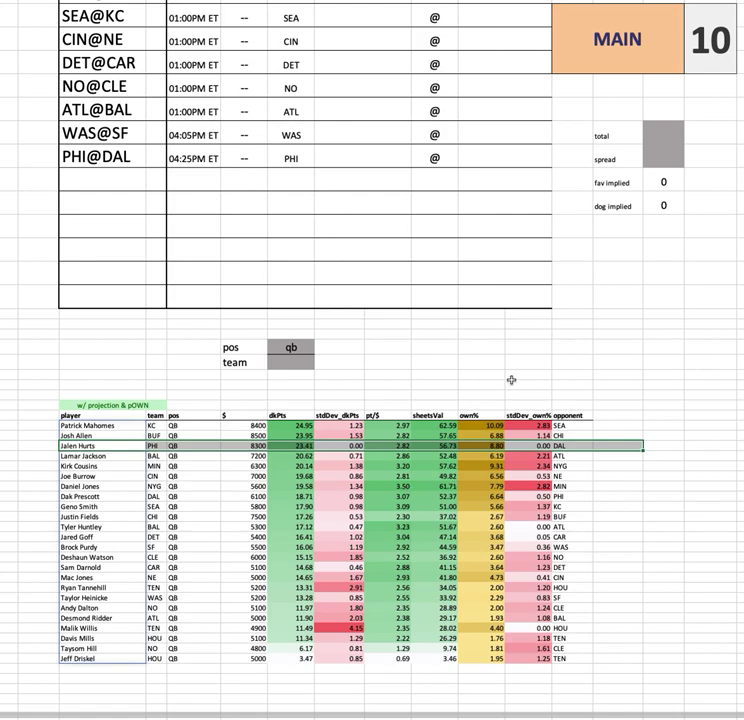
click(35, 446)
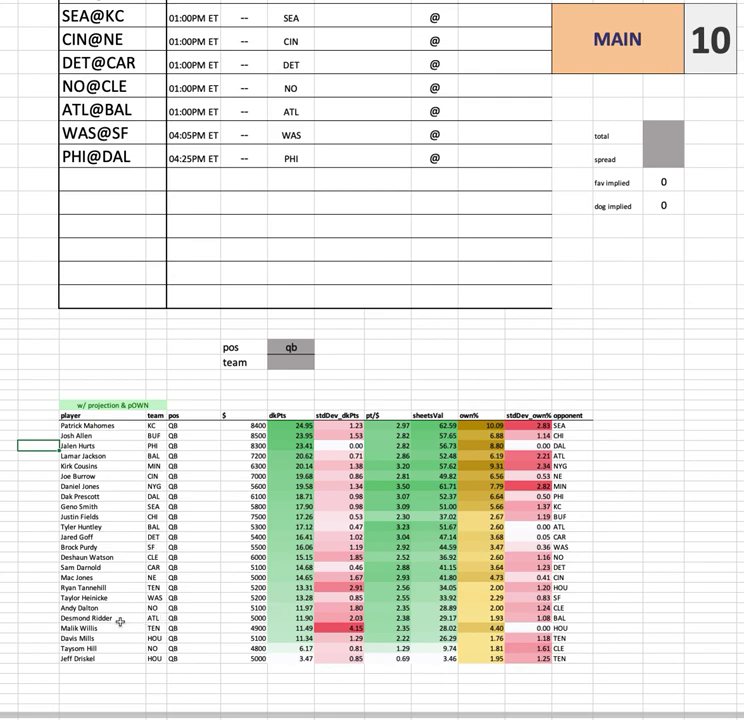
drag(106, 455, 611, 459)
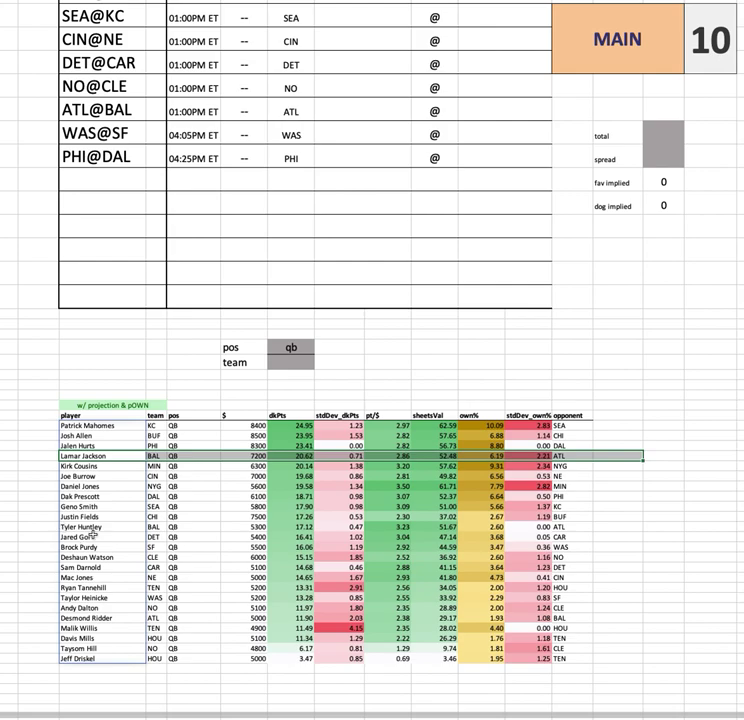
click(95, 527)
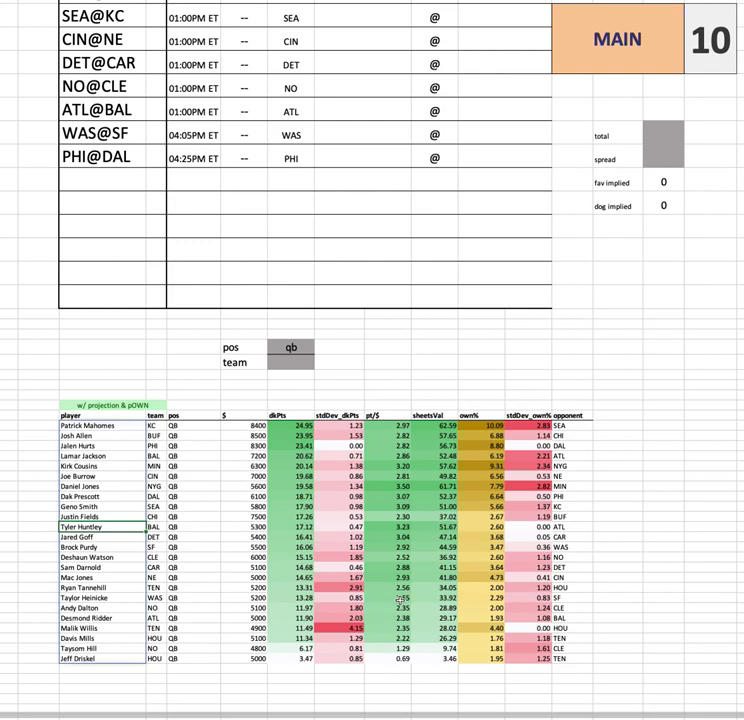
scroll(161, 191, up, 3)
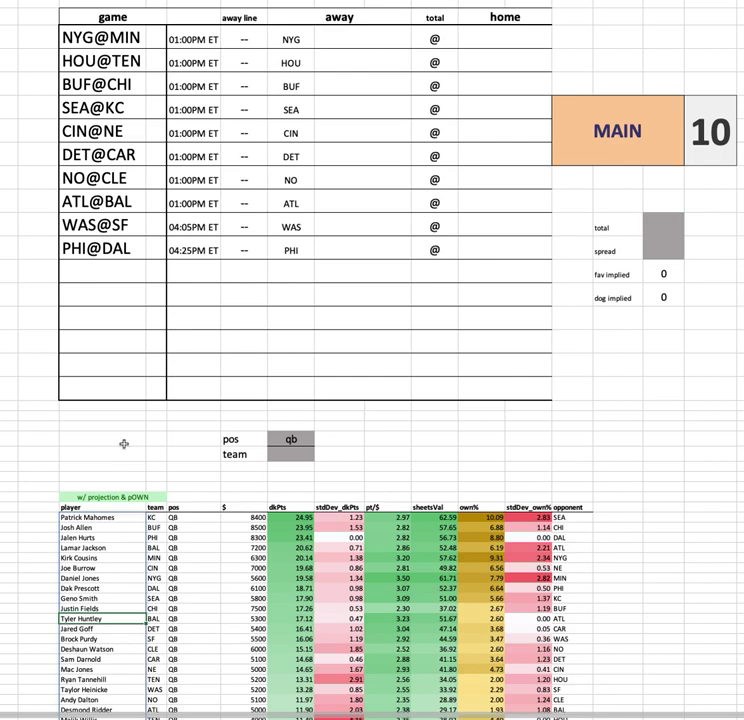
scroll(124, 444, down, 3)
scroll(125, 365, up, 3)
scroll(133, 362, down, 2)
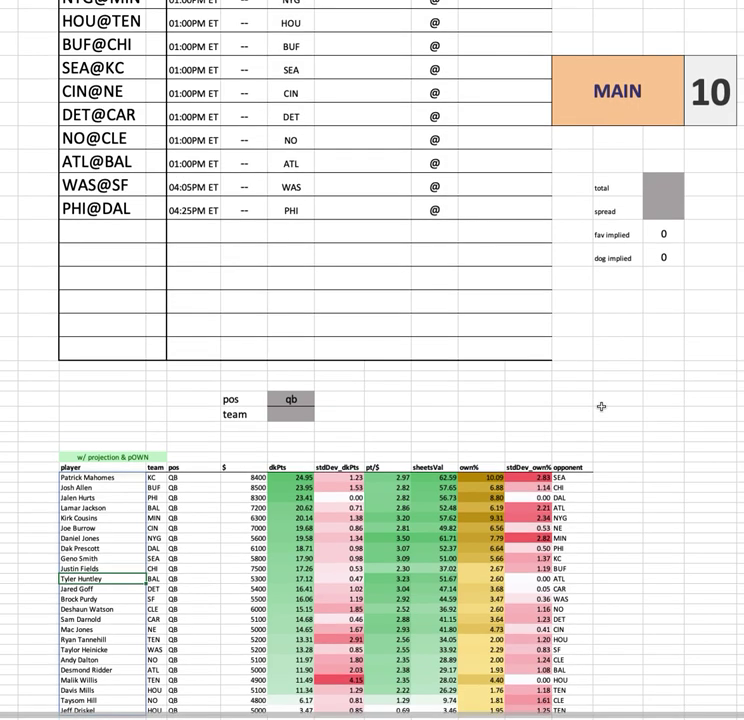
scroll(602, 406, down, 2)
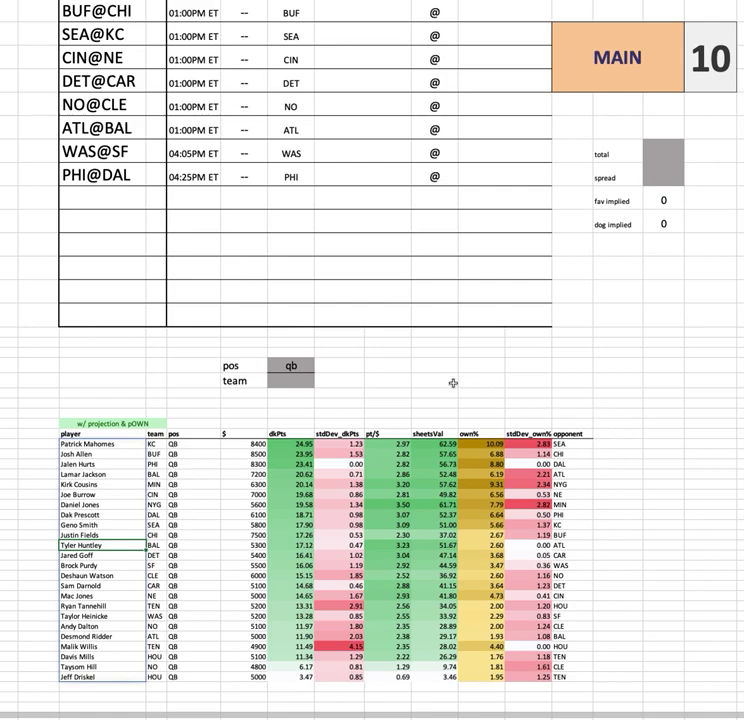
scroll(393, 379, up, 1)
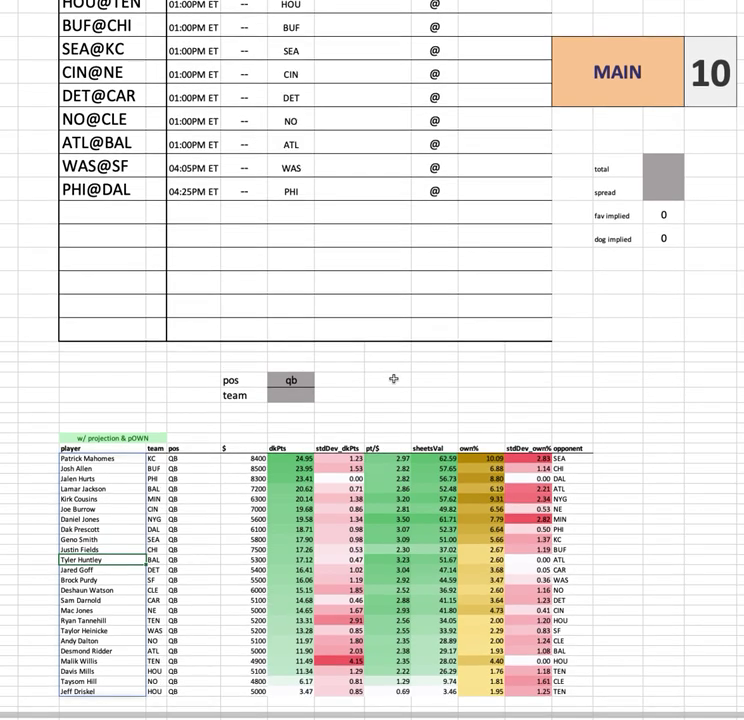
- Filter the projection table to team nyg and clear the position filter
scroll(405, 390, up, 4)
click(296, 458)
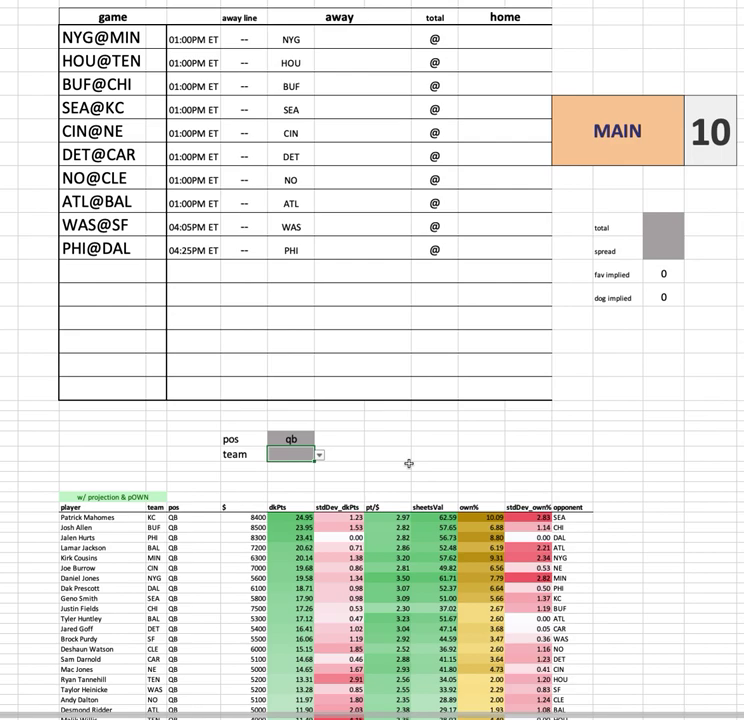
text(nyg)
key(Up)
key(Delete)
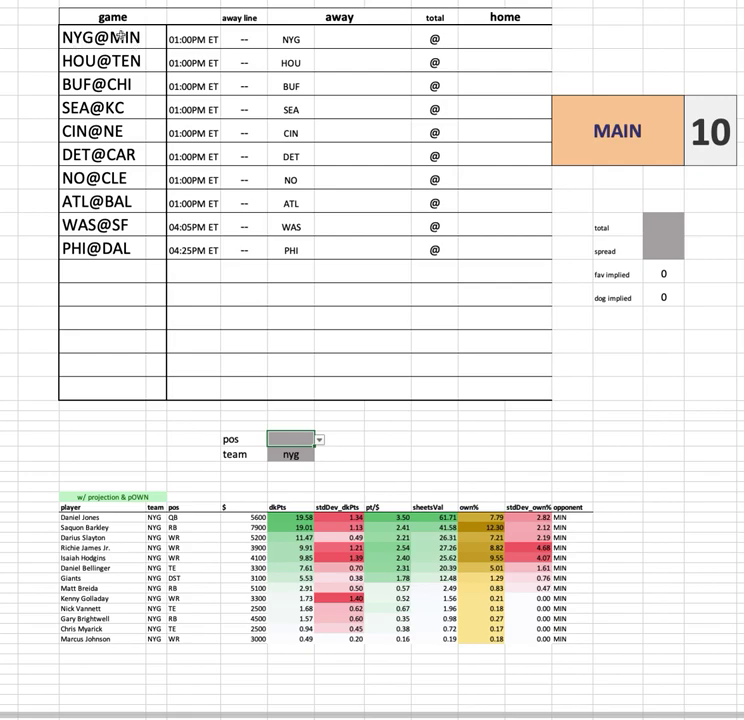
- Examine the NYG player projections against the NYG@MIN matchup in the game list
drag(118, 518, 585, 612)
click(658, 568)
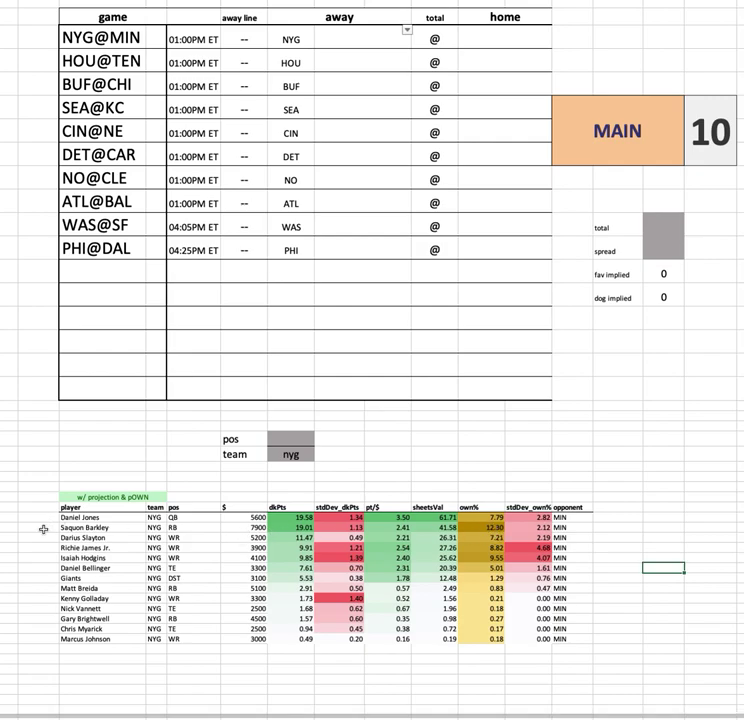
click(140, 61)
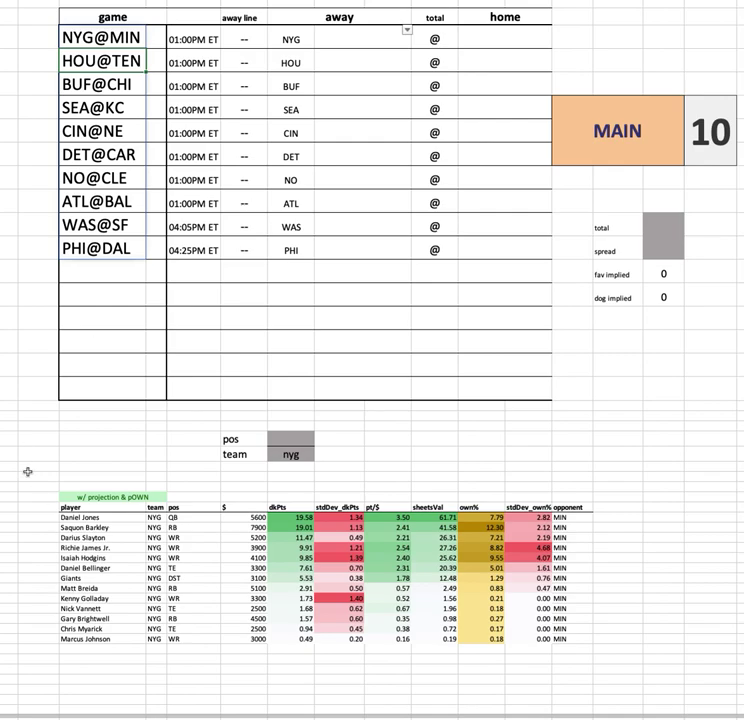
click(33, 551)
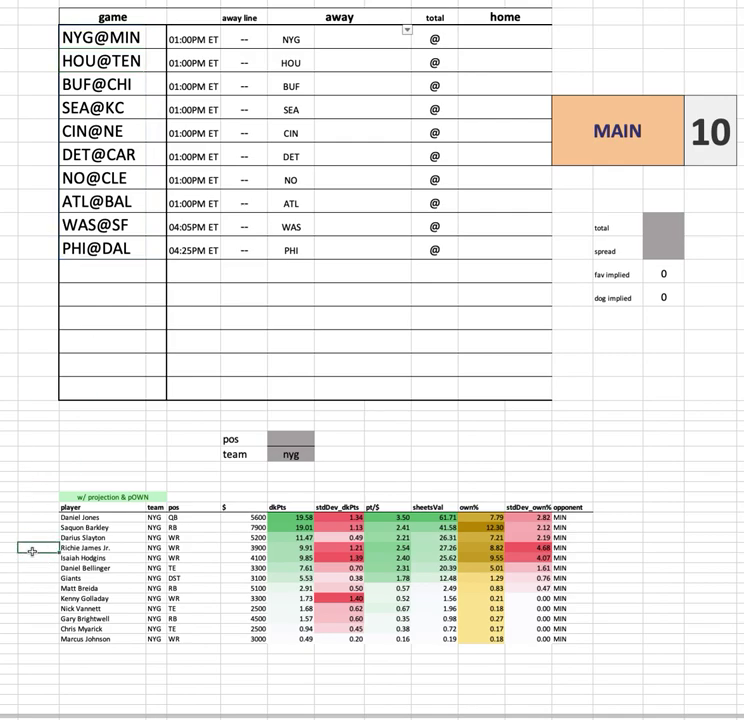
click(44, 609)
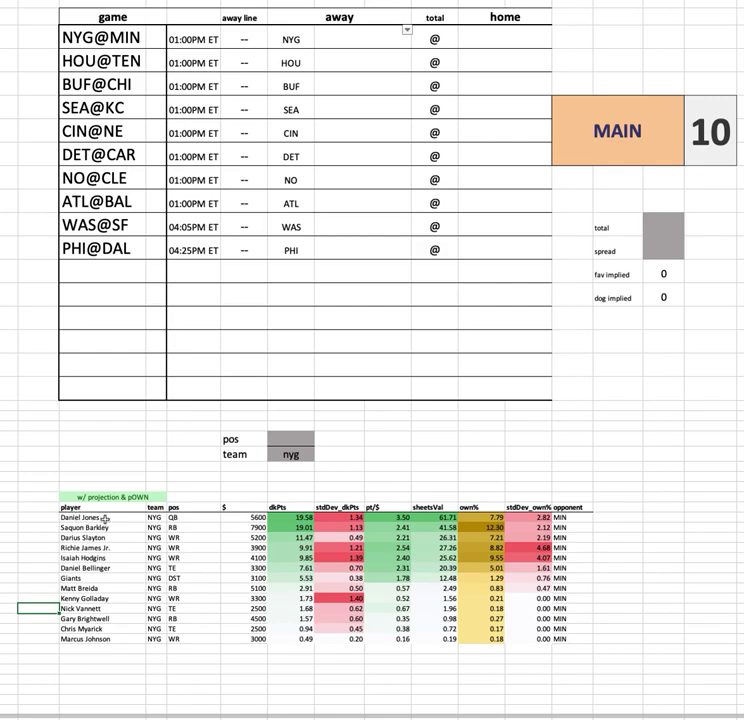
click(134, 37)
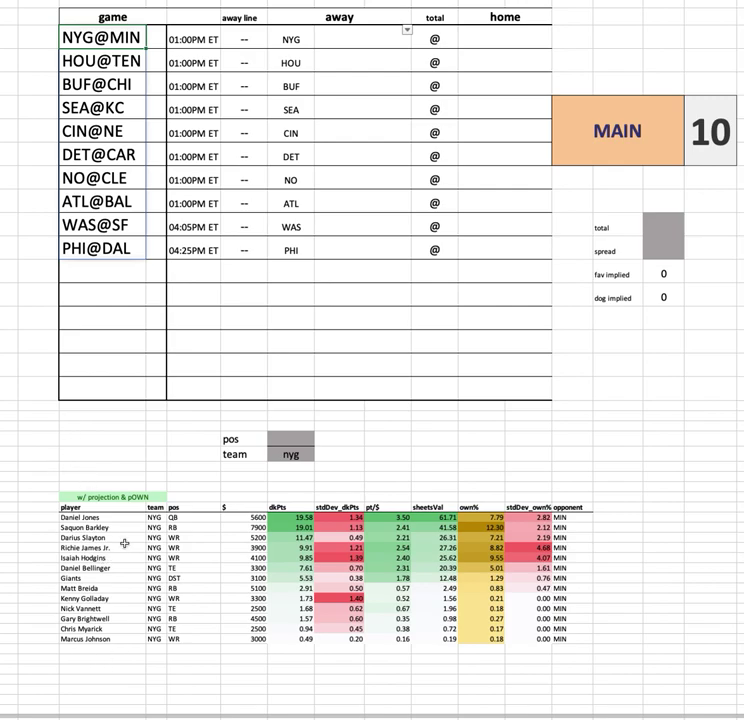
- Compare the projections and ownership percentages of the NYG receivers and the top tight end
drag(100, 537, 593, 570)
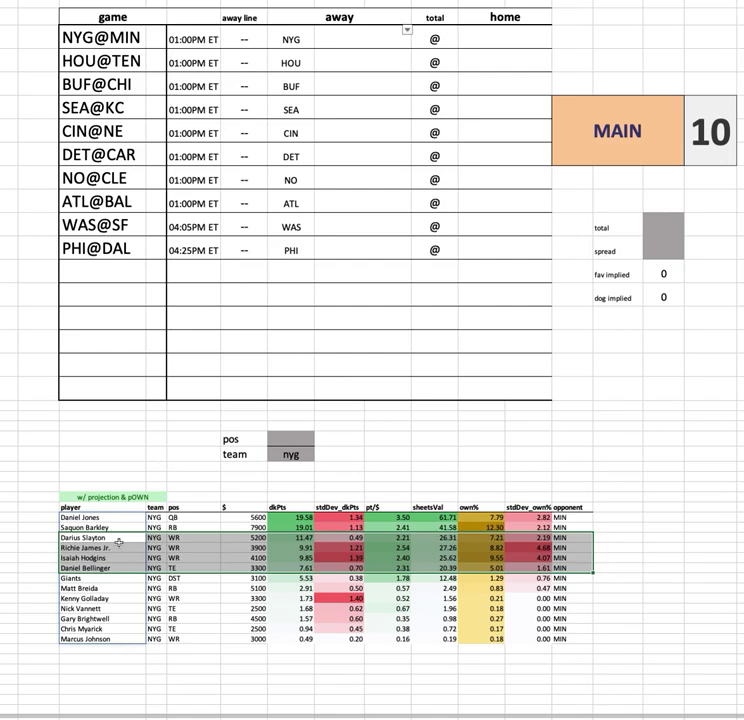
drag(119, 537, 578, 556)
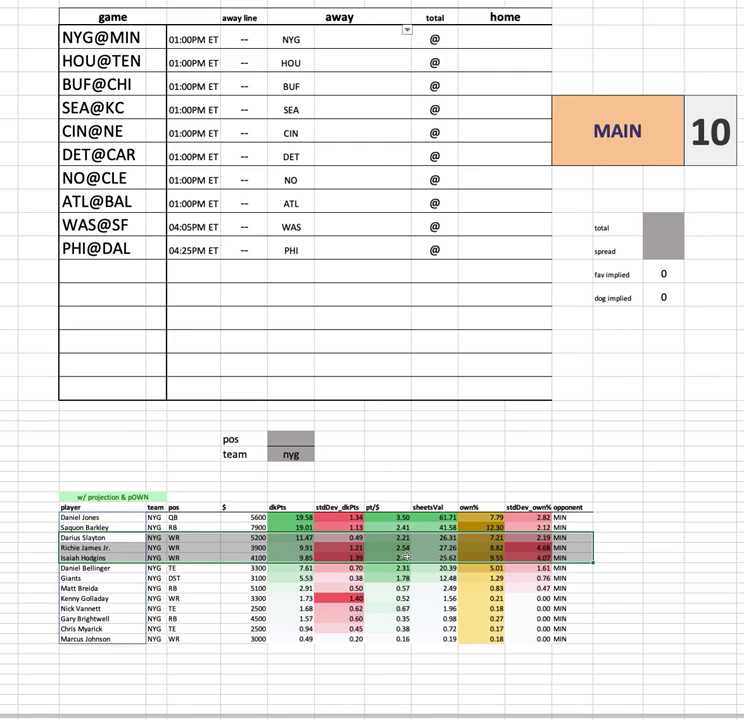
click(486, 537)
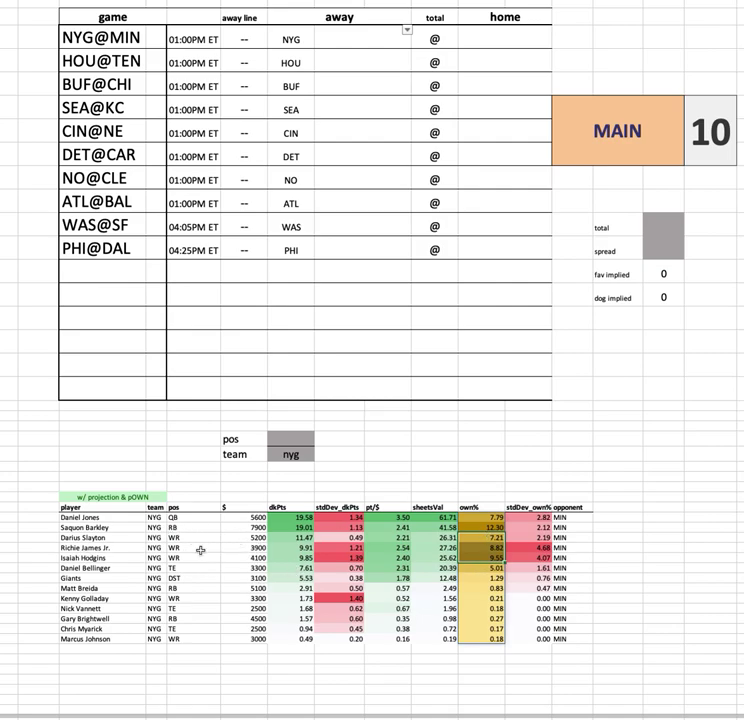
click(113, 558)
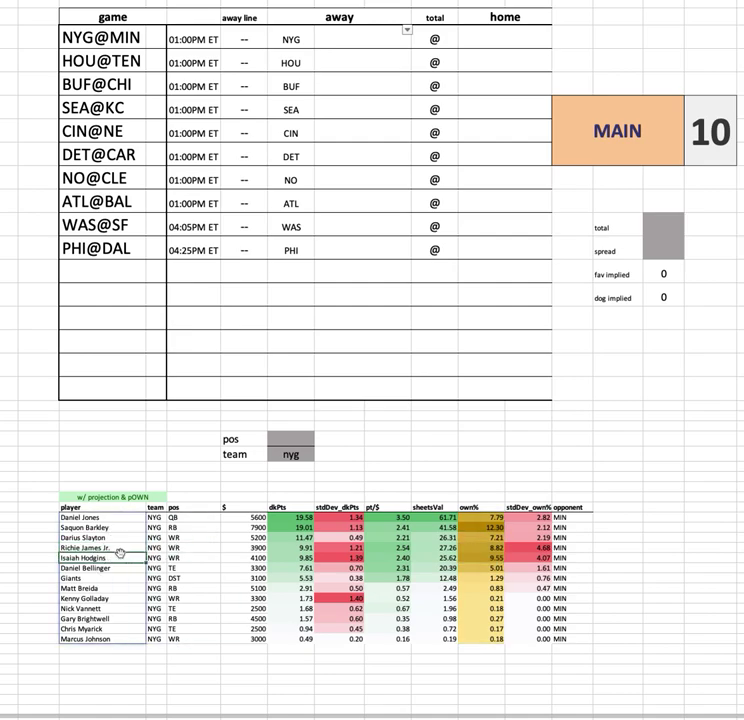
click(493, 552)
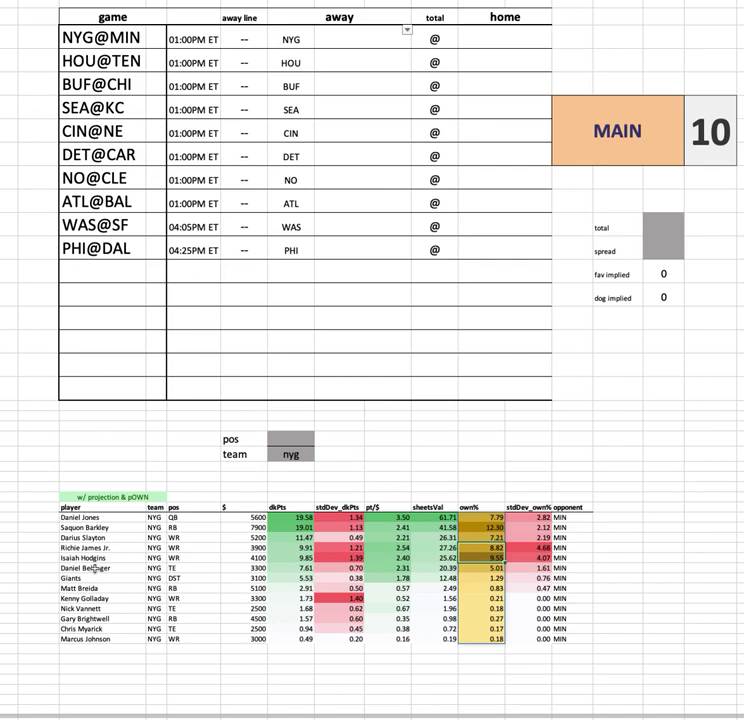
- Examine the NYG lead running back, the two cheaper top receivers and the Giants defense row
click(116, 527)
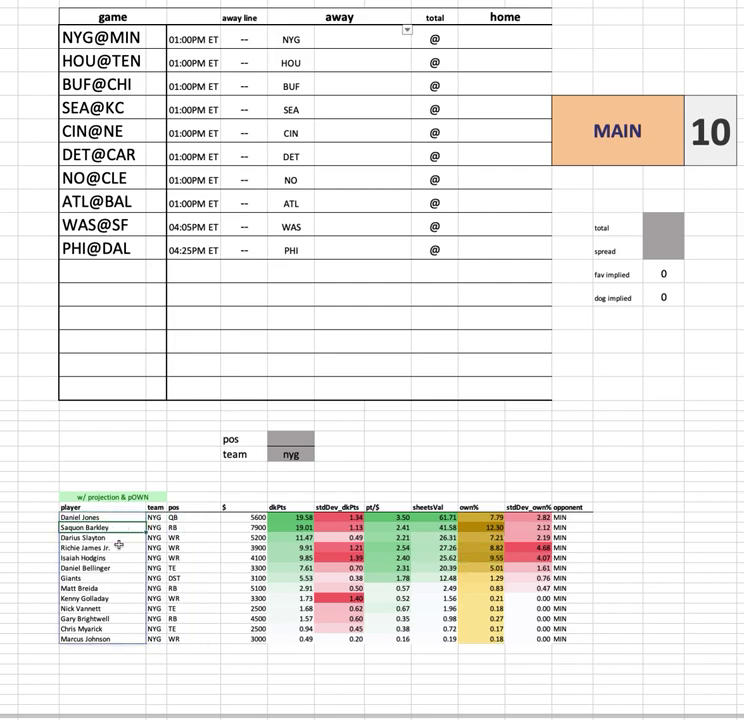
click(114, 559)
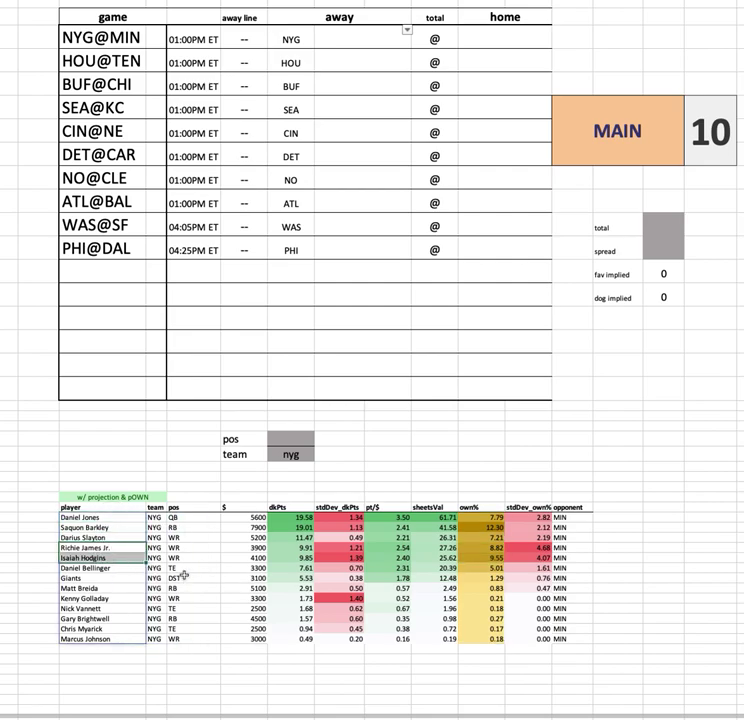
click(118, 529)
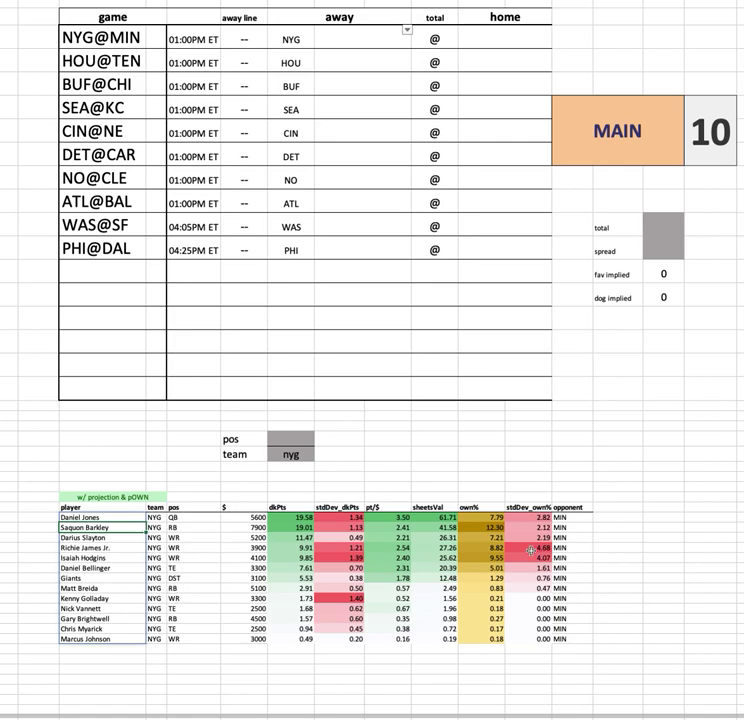
click(111, 579)
drag(111, 579, 575, 578)
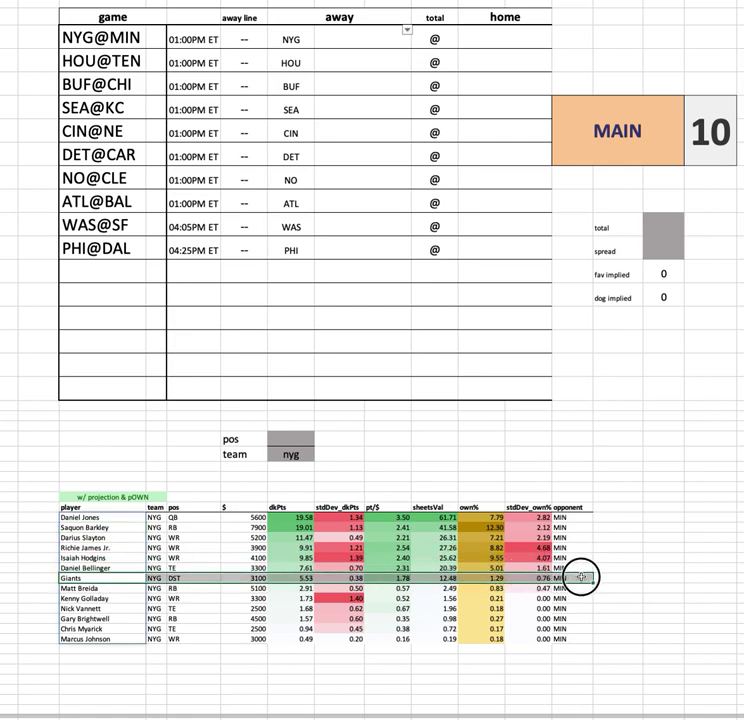
- Switch the projection table's team filter to min
click(290, 454)
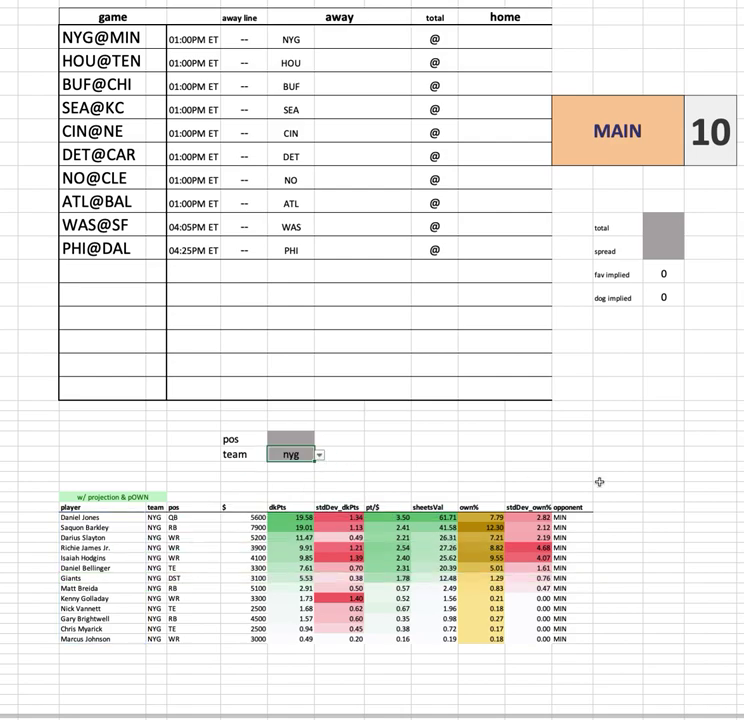
text(min)
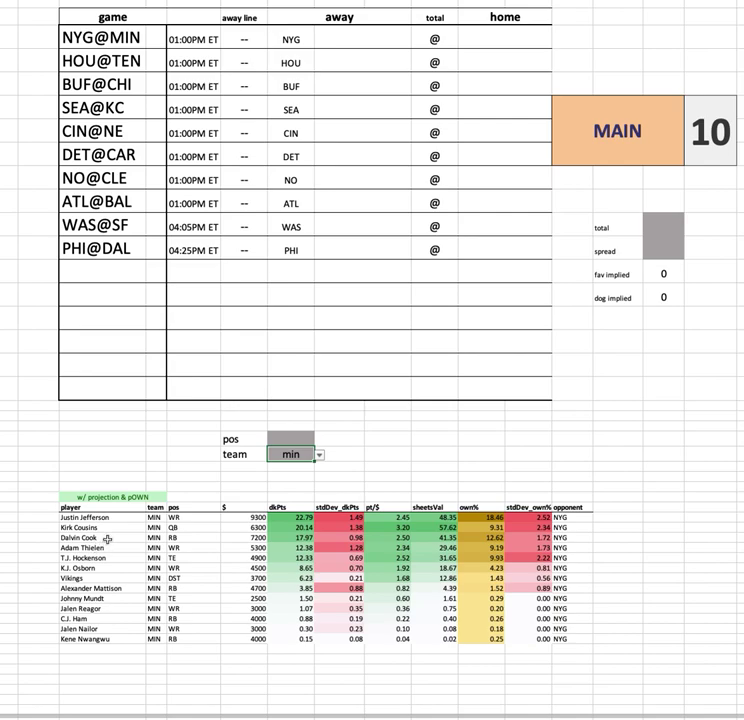
- Examine the MIN lead running back's projection row, including his salary and ownership percentage
drag(107, 538, 604, 543)
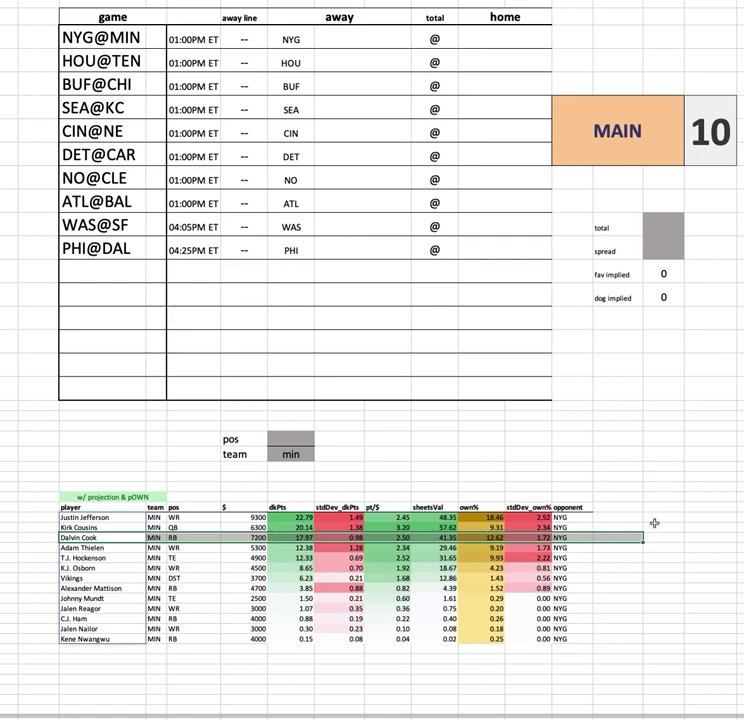
click(660, 587)
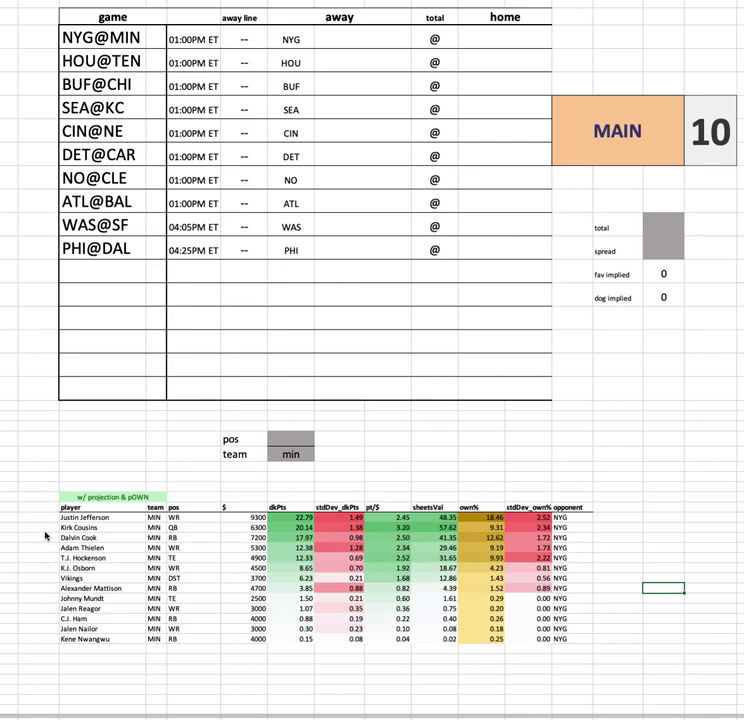
drag(41, 537, 608, 535)
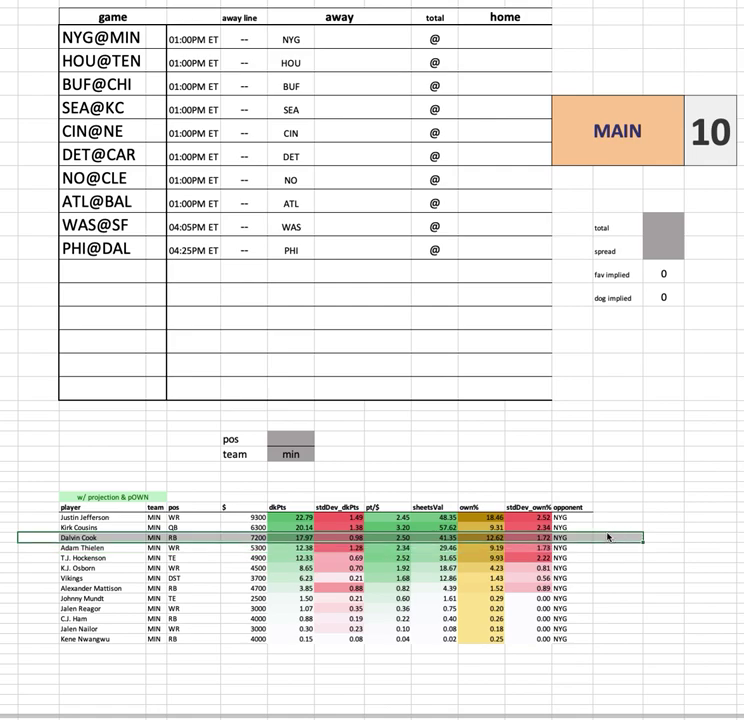
click(607, 531)
click(490, 553)
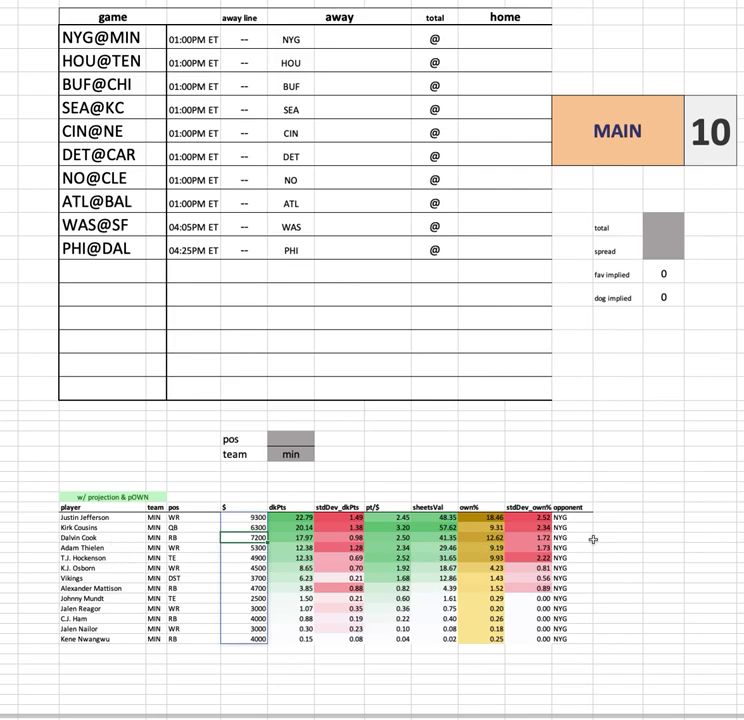
click(470, 537)
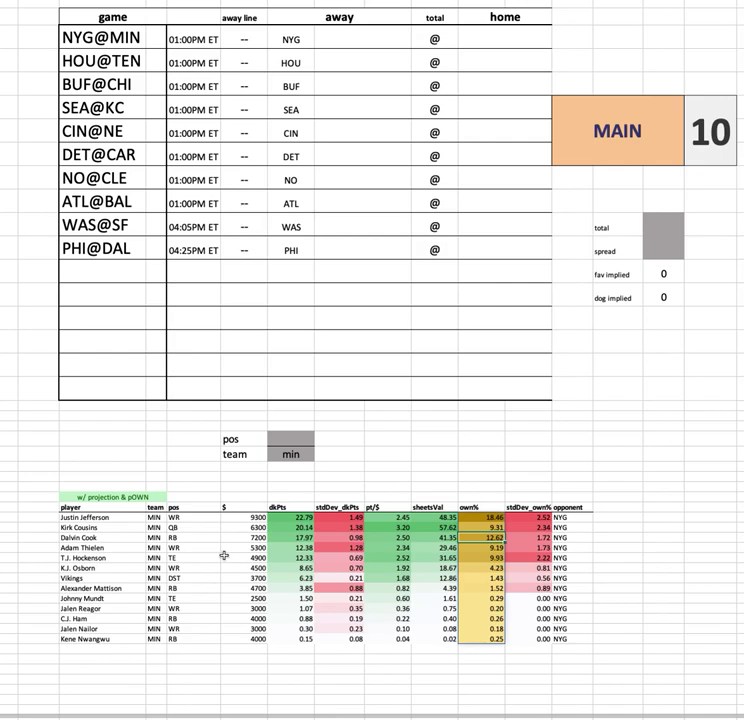
- Examine the MIN quarterback's row along with the top receiver's salary and ownership percentage
click(88, 528)
drag(88, 528, 573, 530)
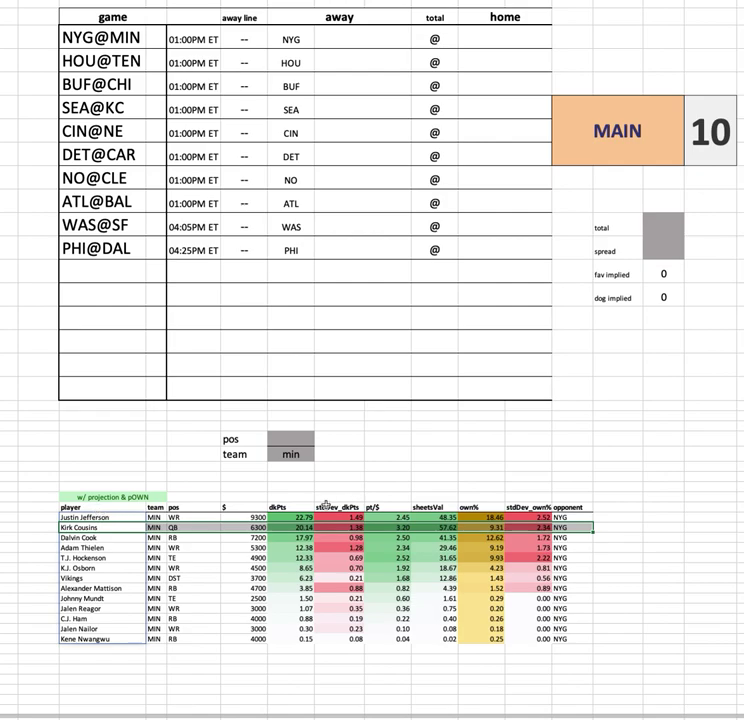
click(235, 516)
key(ctrl+shift+Down)
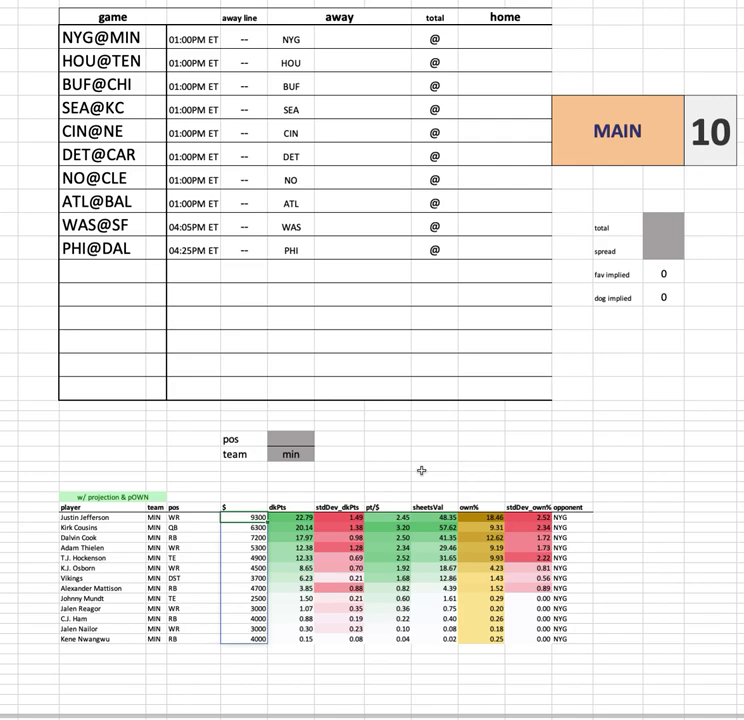
click(481, 517)
key(ctrl+shift+Down)
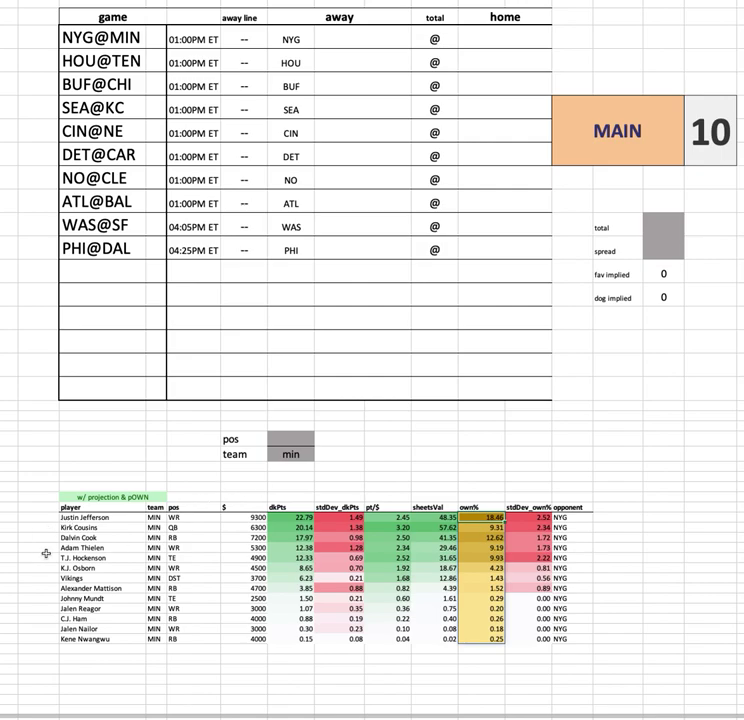
- Compare the projection rows of the MIN second receiver, top tight end and third receiver
click(85, 547)
drag(87, 547, 640, 549)
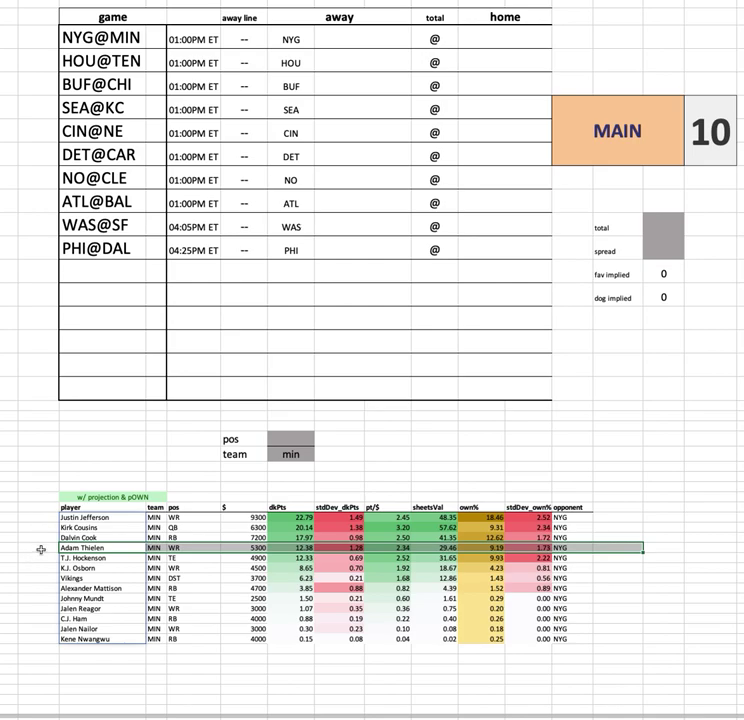
drag(75, 557, 598, 562)
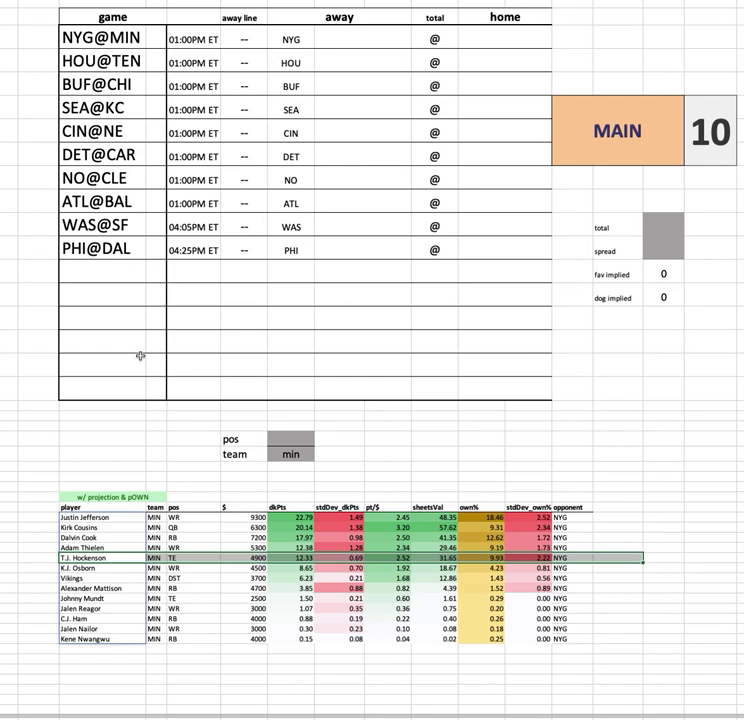
click(46, 558)
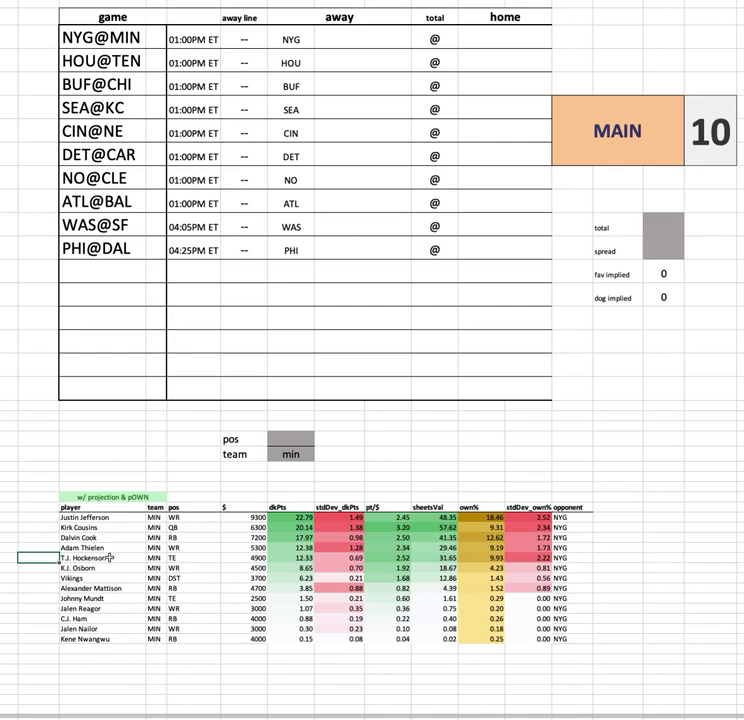
drag(95, 567, 610, 567)
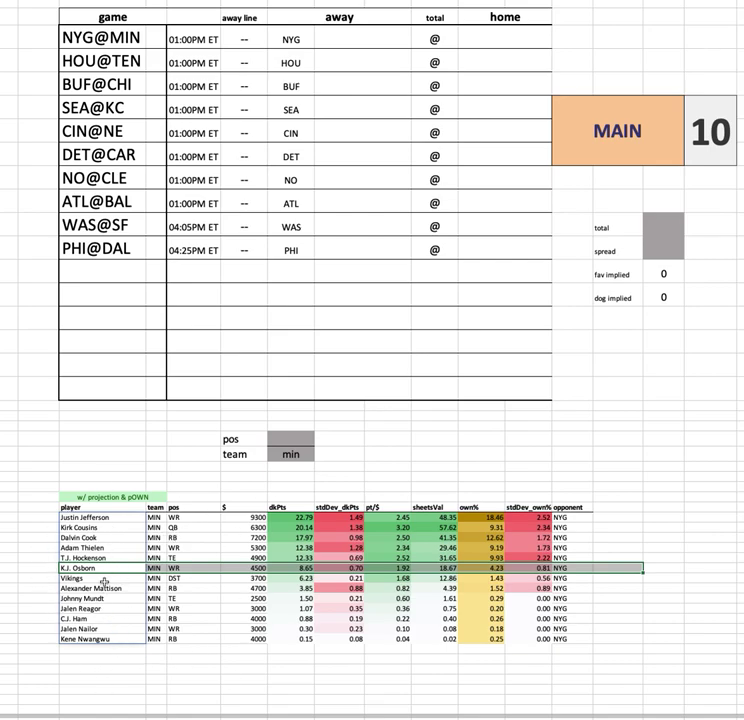
- Examine the Vikings defense row and its points-per-dollar value
drag(103, 586, 543, 578)
click(543, 578)
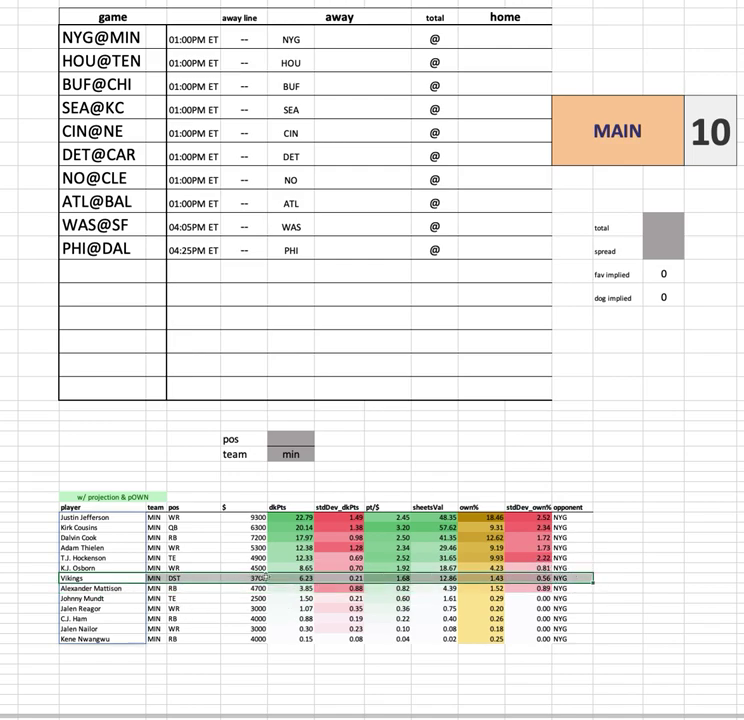
click(414, 578)
key(ctrl+shift+Down)
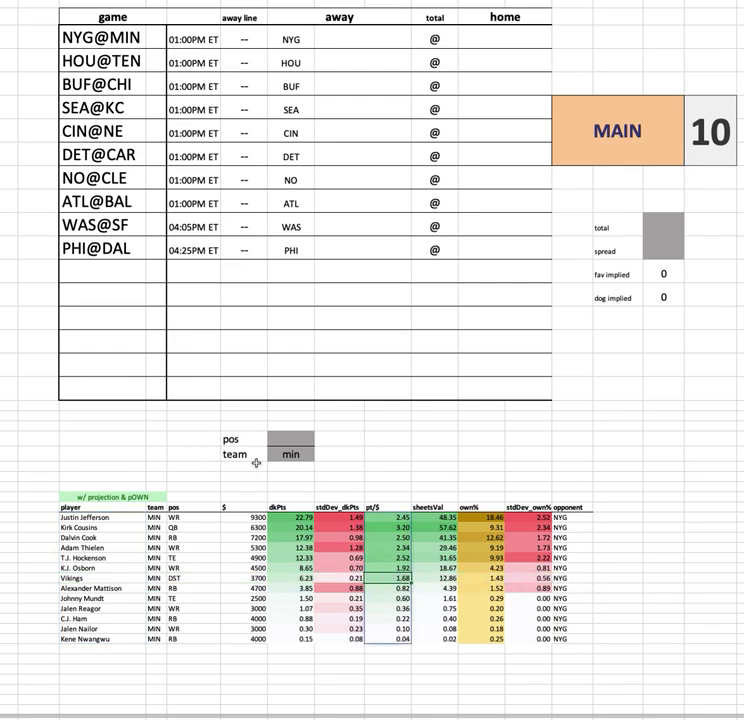
- Switch the projection table's team filter to hou
click(290, 454)
text(hou)
key(Return)
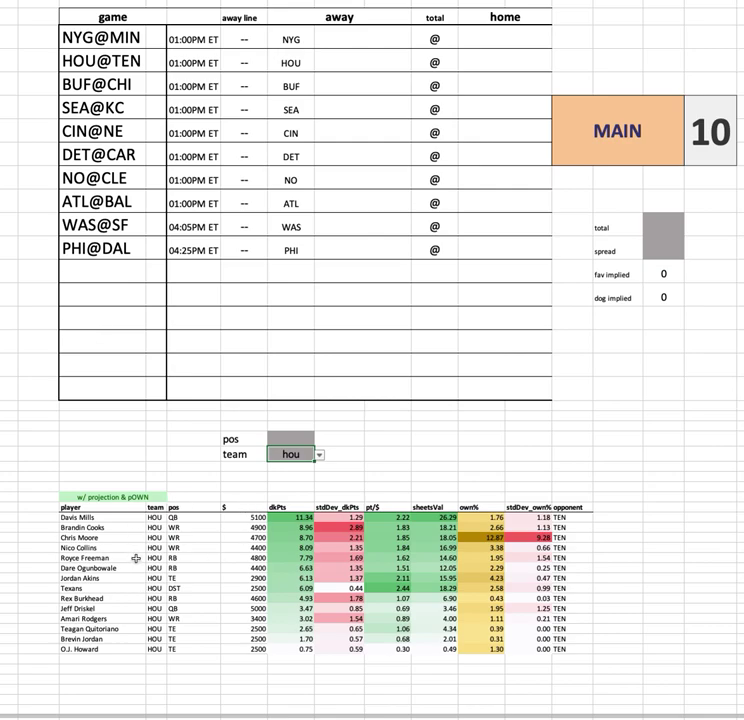
- Compare the projection rows of the three highest-projected HOU wide receivers, including the $4700 receiver's ownership percentage
drag(110, 538, 585, 546)
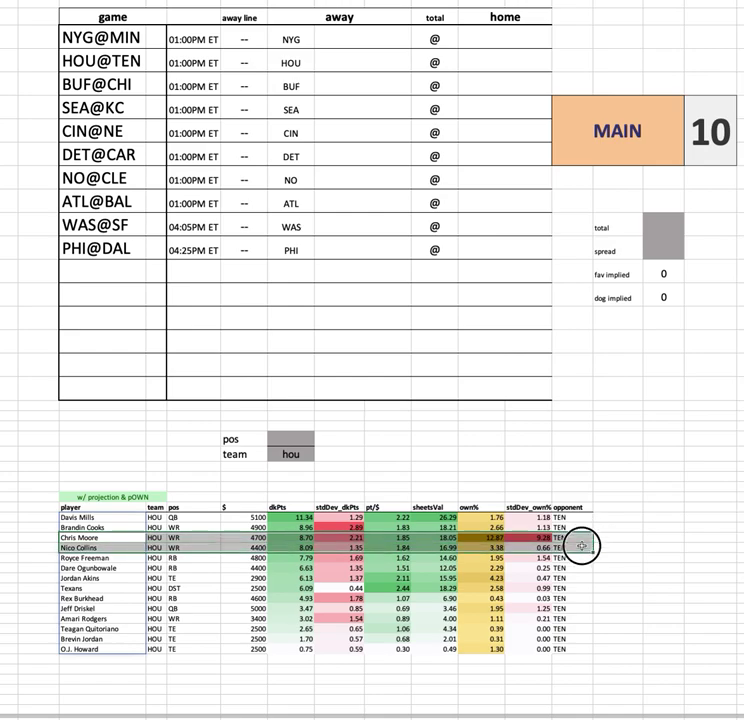
click(502, 537)
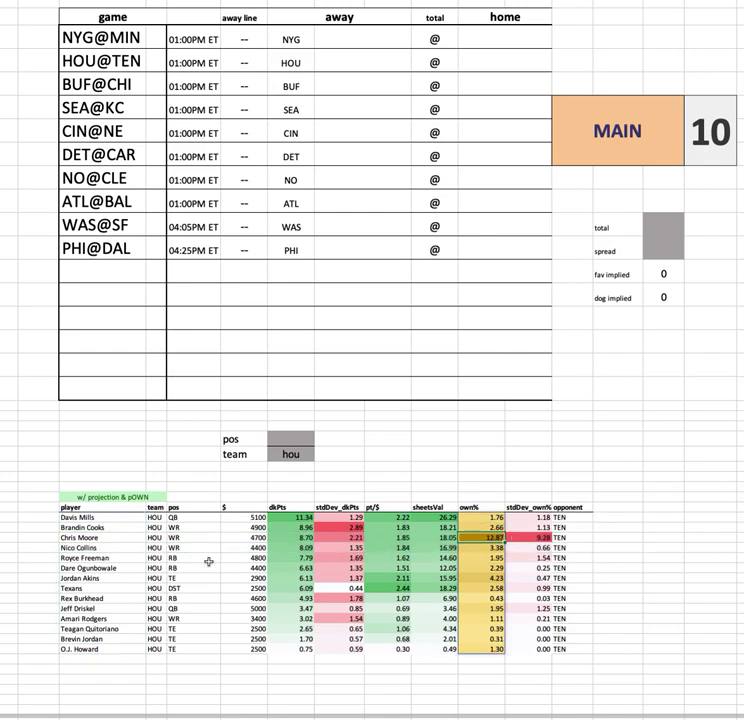
click(111, 547)
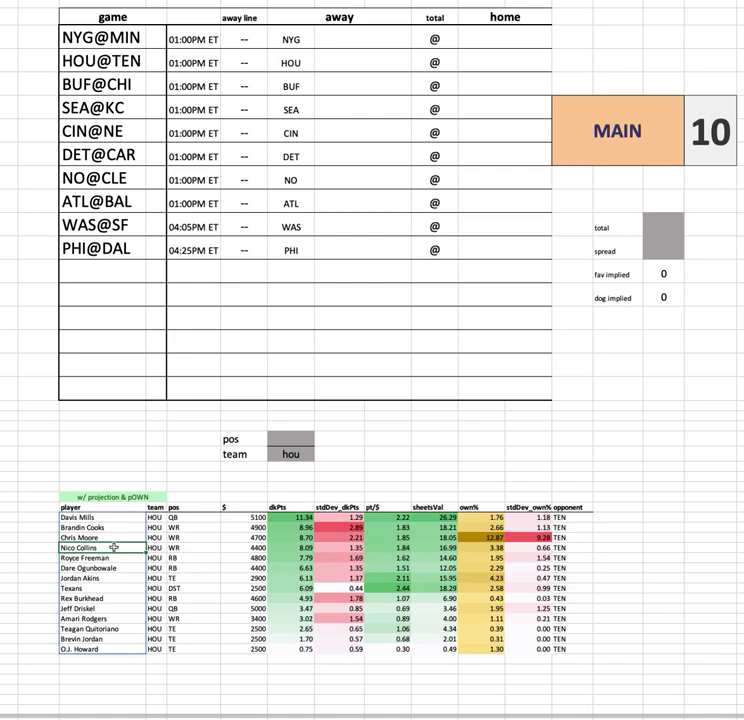
drag(116, 527, 594, 527)
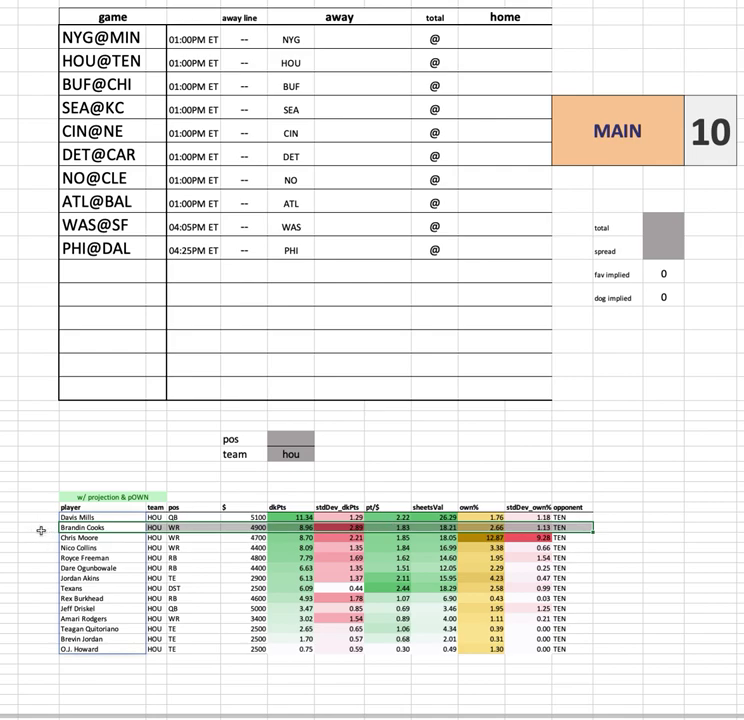
click(41, 530)
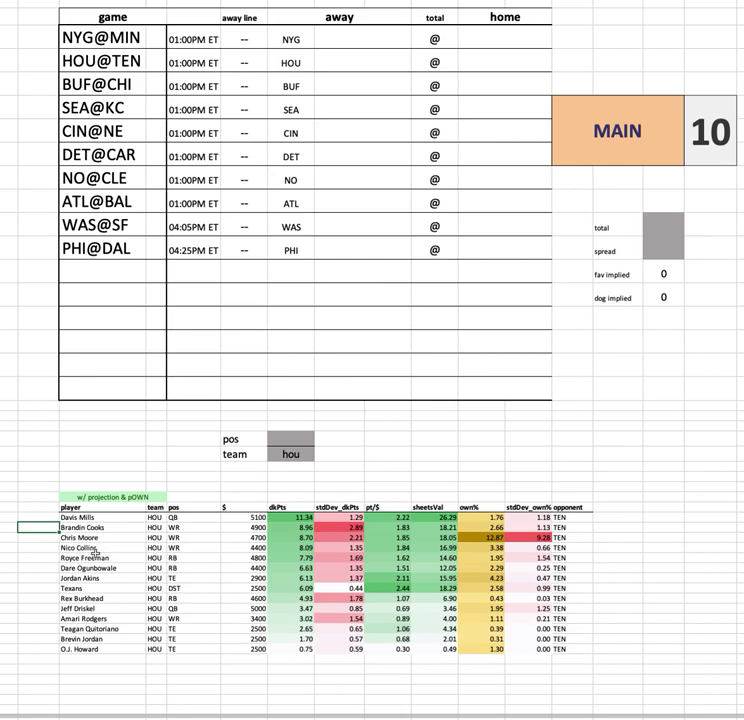
drag(100, 548, 575, 548)
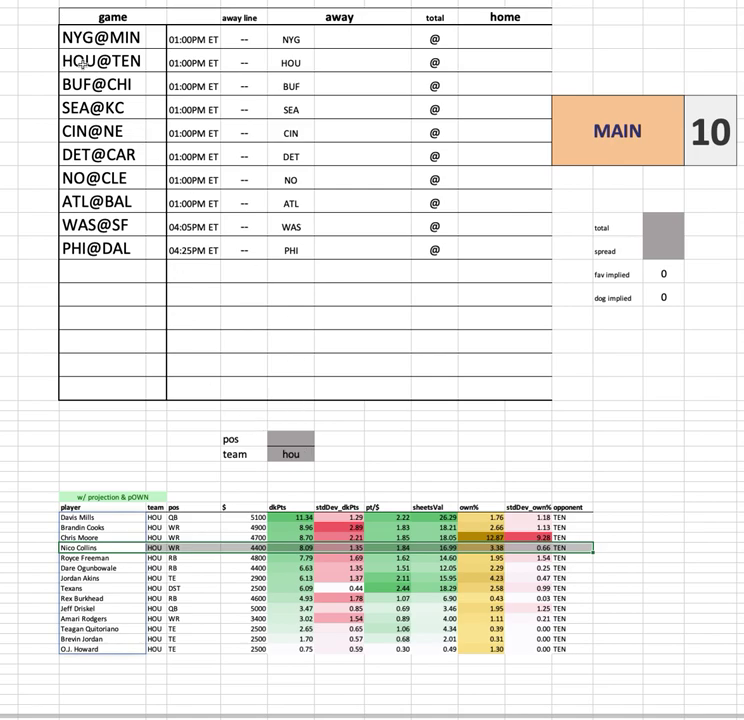
- Switch the projection table's team filter to ten
click(293, 452)
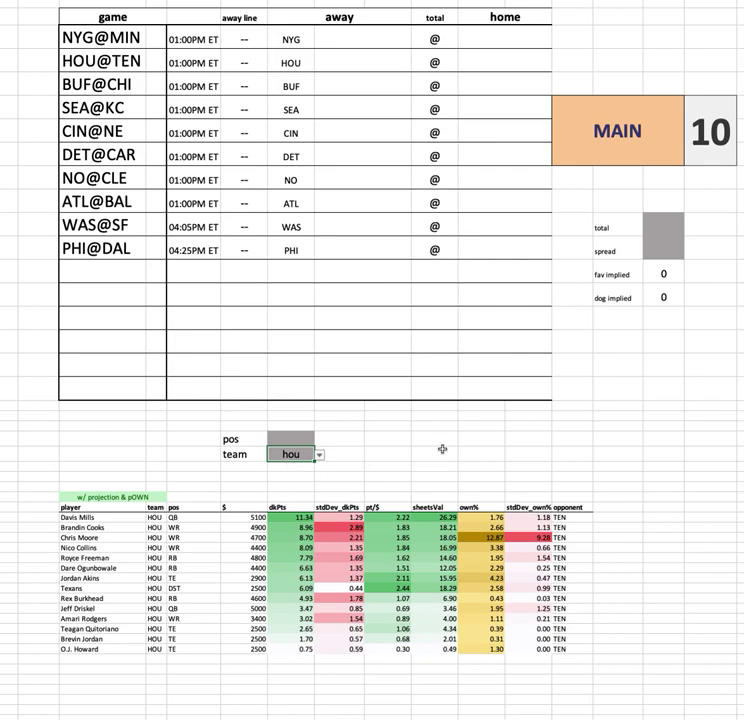
text(ten)
key(Return)
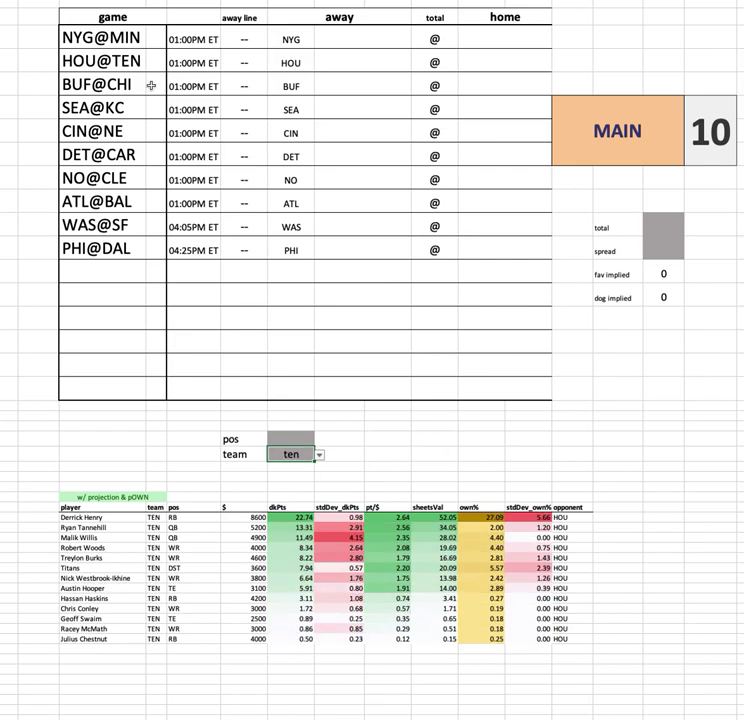
- Examine the TEN lead running back's ownership percentage in the projection table
click(330, 38)
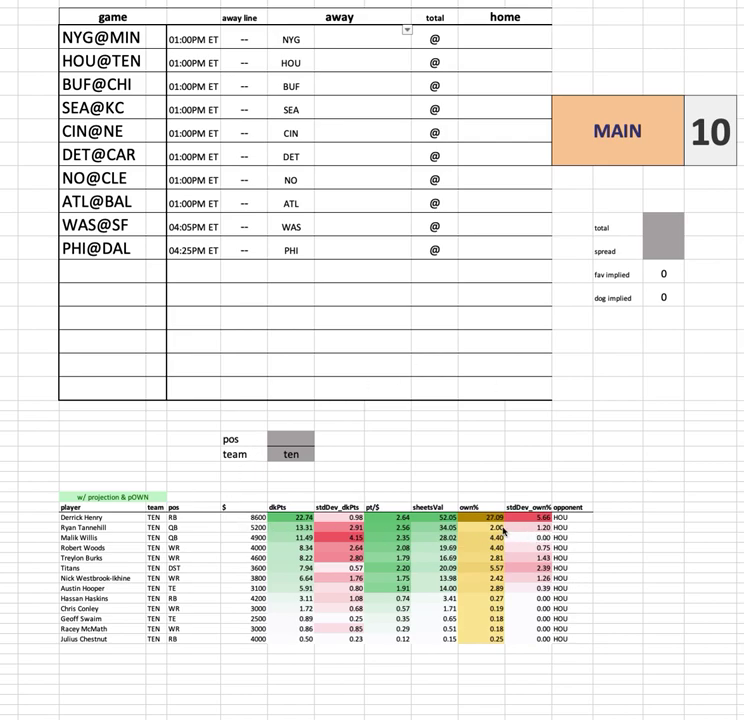
key(Up)
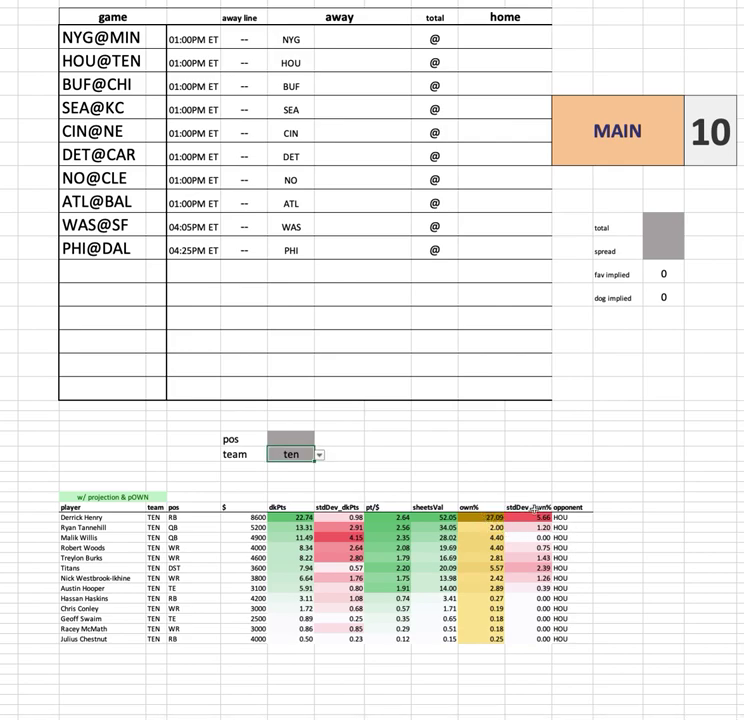
drag(480, 517, 480, 638)
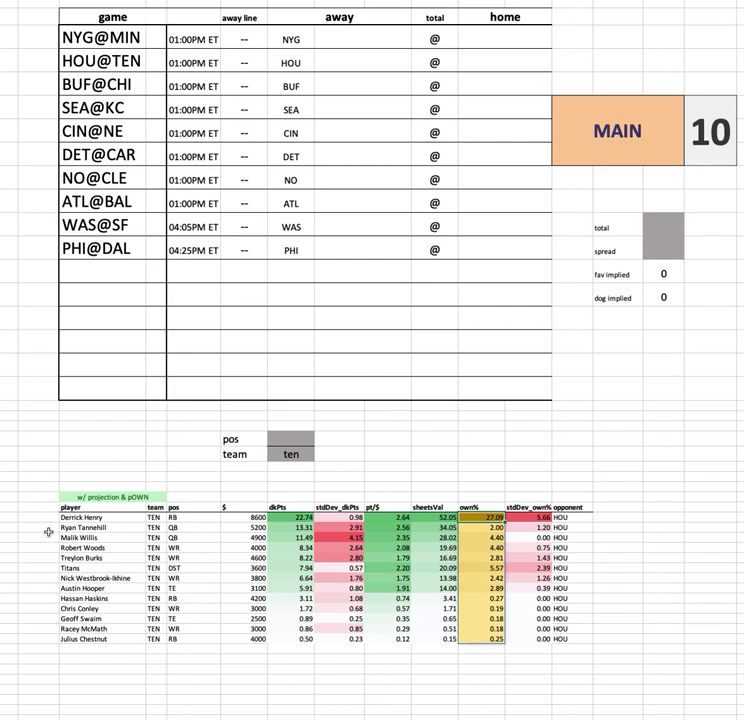
- Compare the projection rows of the two TEN quarterbacks, then check the lead running back
drag(72, 517, 100, 638)
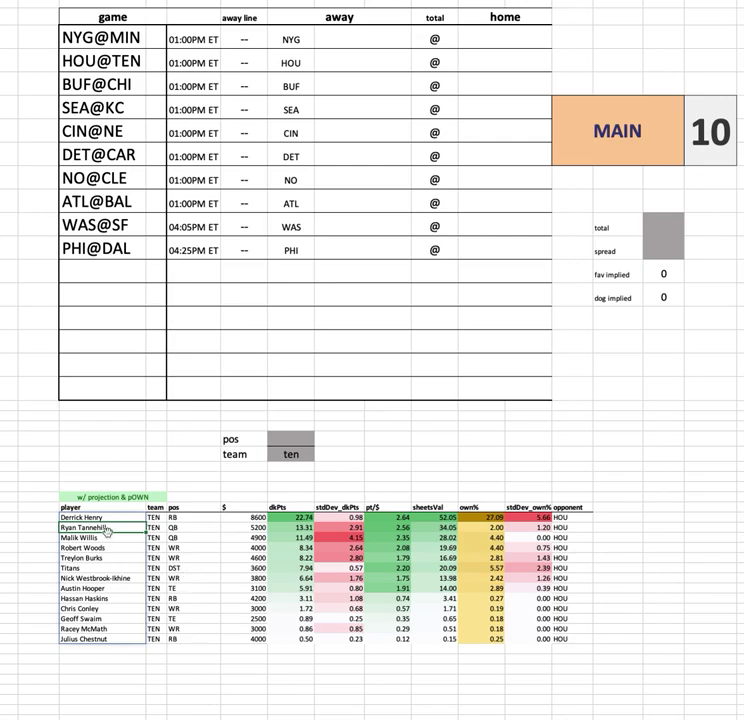
drag(100, 537, 596, 541)
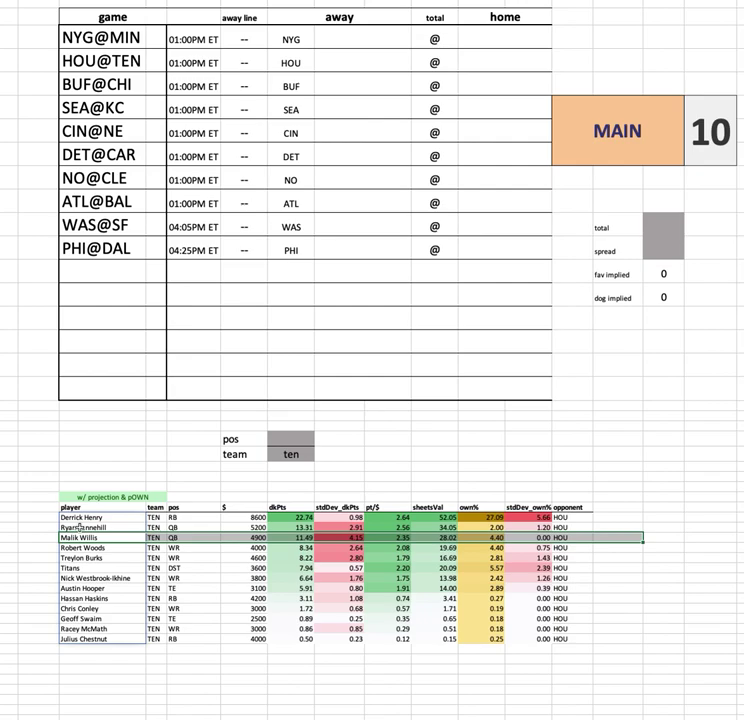
click(584, 517)
click(588, 527)
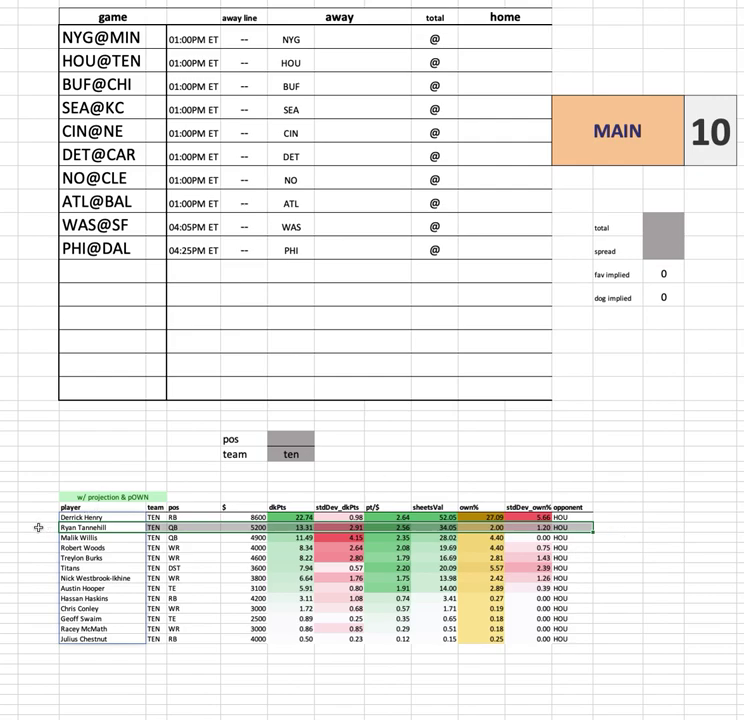
click(88, 517)
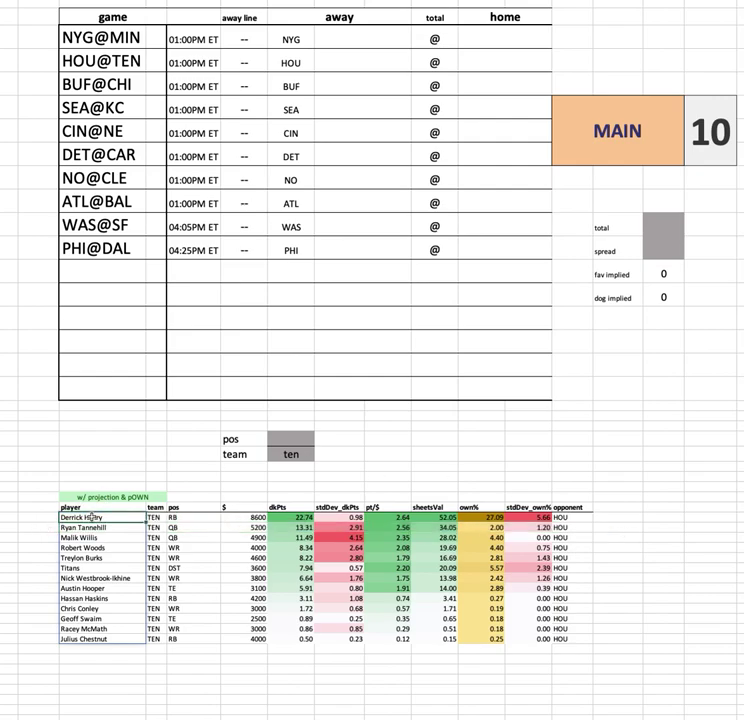
- Compare the projection rows of the top two TEN wide receivers and check the third receiver's salary
drag(80, 546, 593, 548)
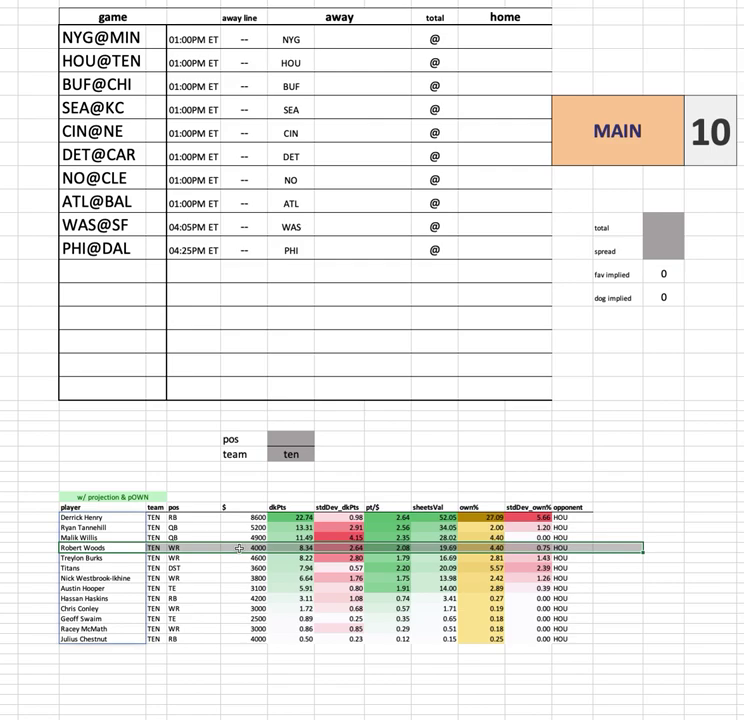
drag(88, 556, 598, 558)
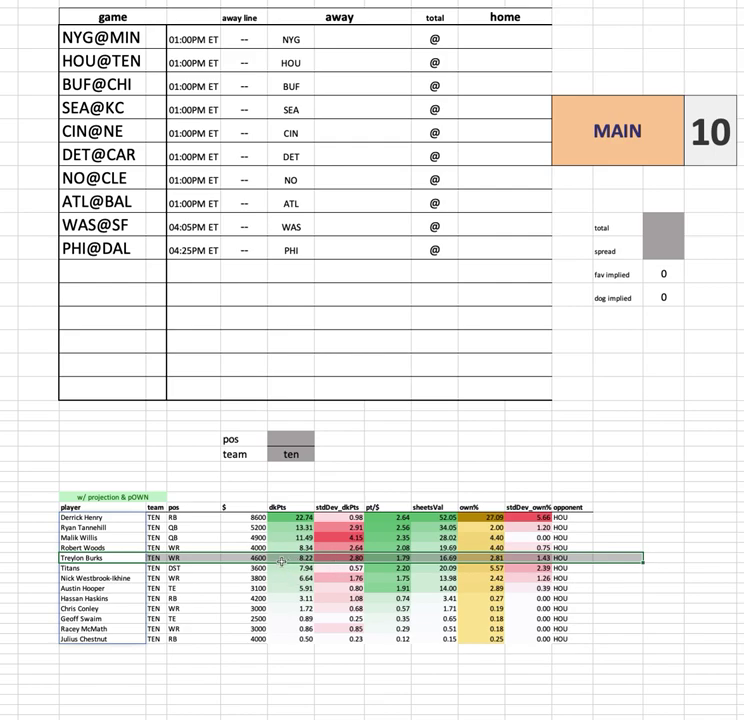
click(127, 580)
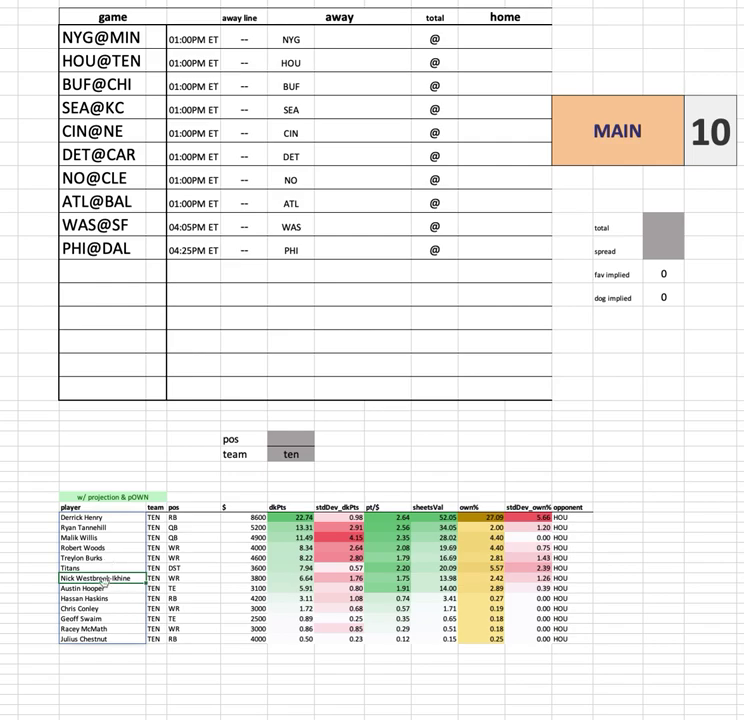
click(76, 557)
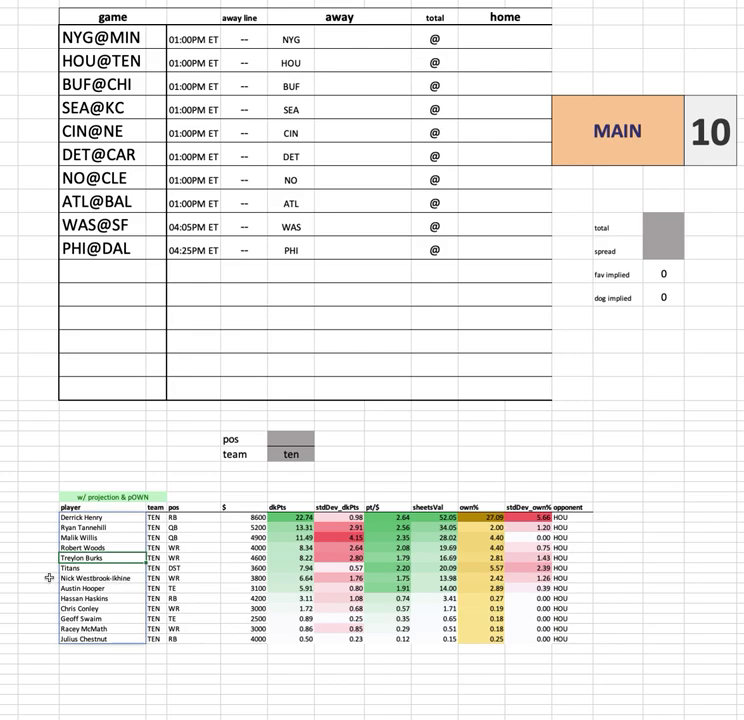
click(254, 578)
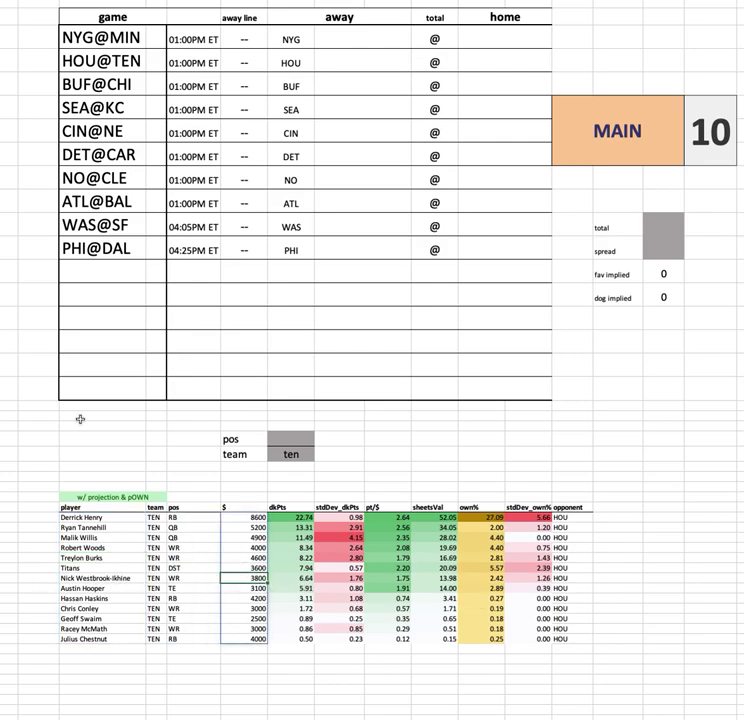
- Check the top TEN tight end's entry and the TEN defense's salary in the projection table
click(112, 589)
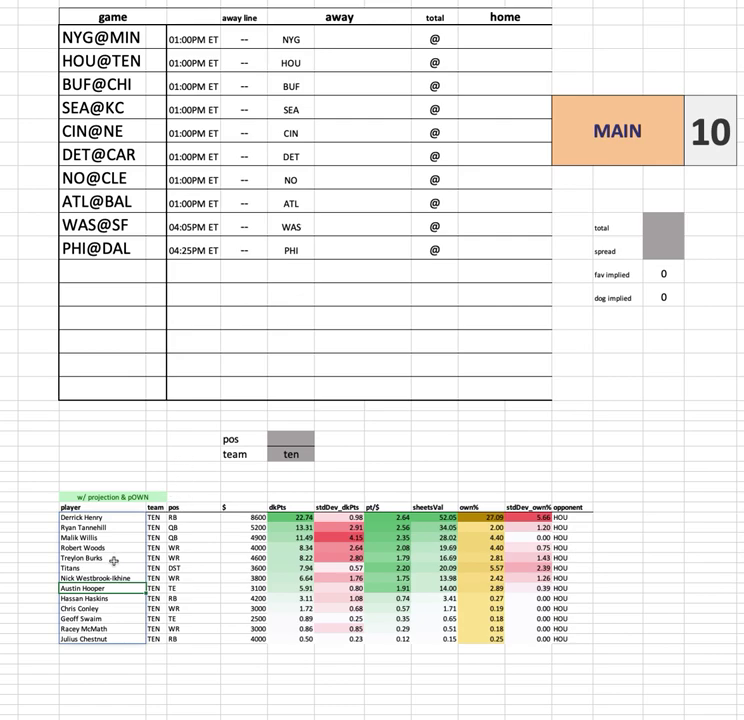
click(256, 568)
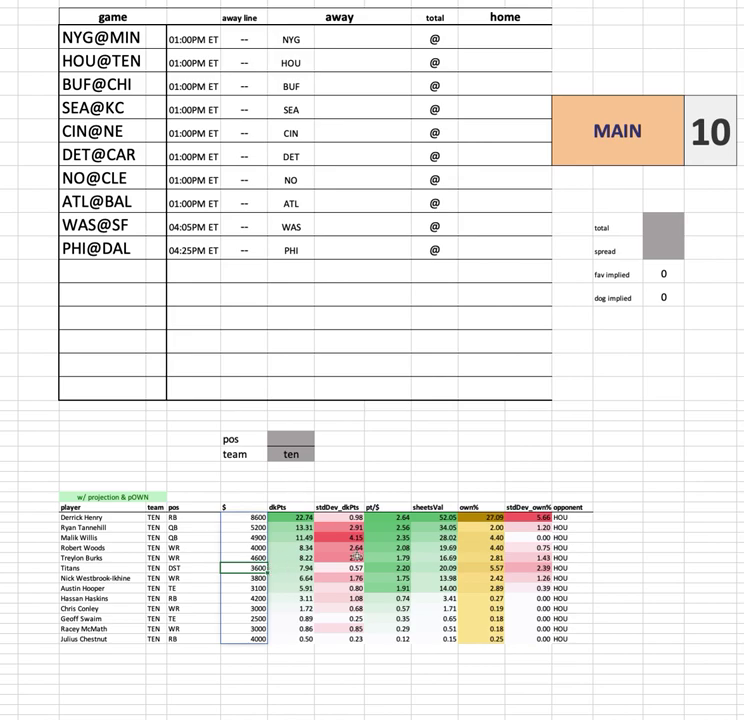
- Switch the projection table's team filter to buf
click(309, 452)
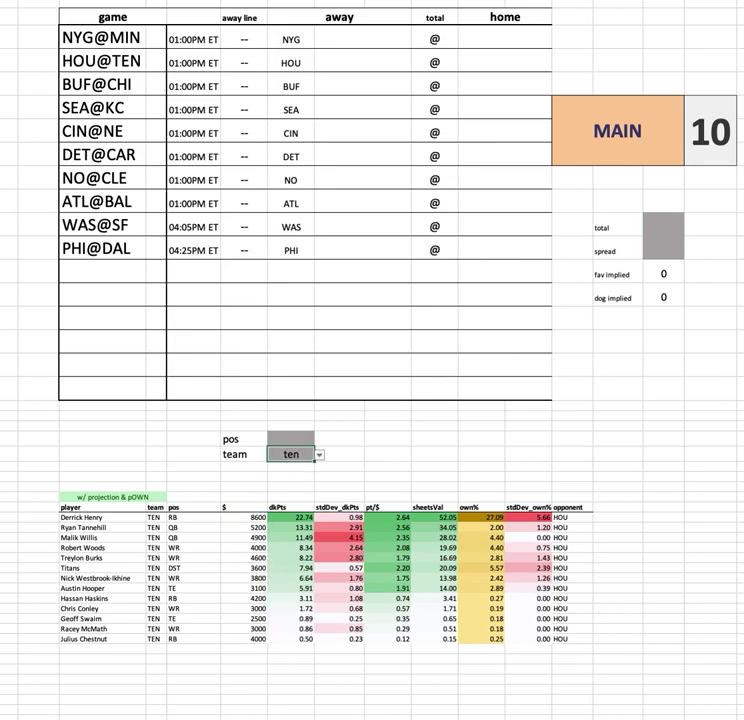
text(buf)
key(Return)
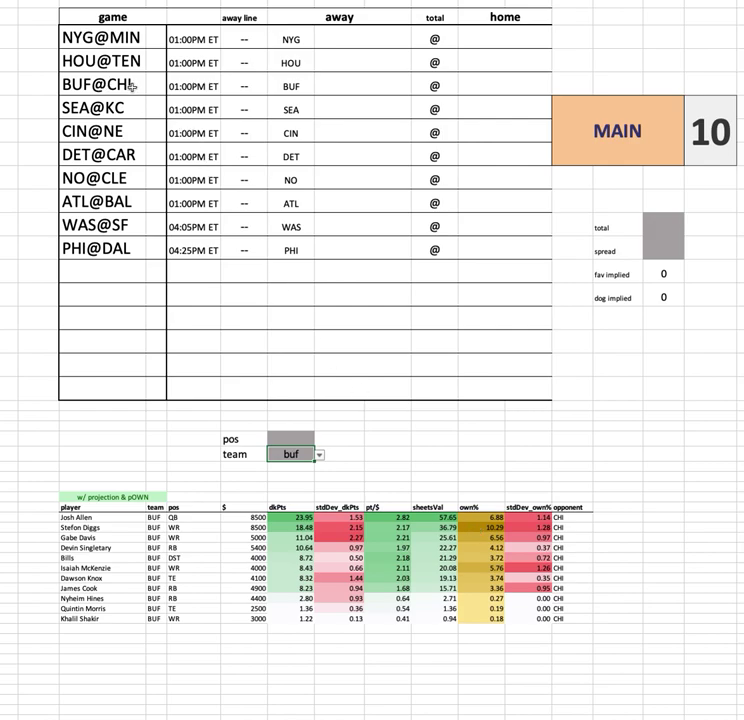
- Examine the BUF ownership percentages, then compare the salaries of the quarterback and the top wide receiver
drag(482, 505, 485, 659)
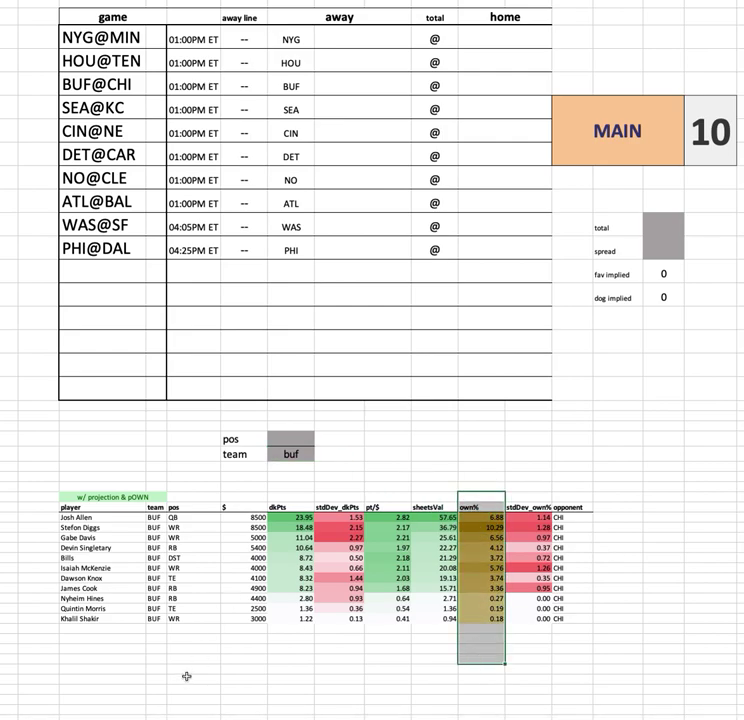
click(258, 517)
key(super+shift+Down)
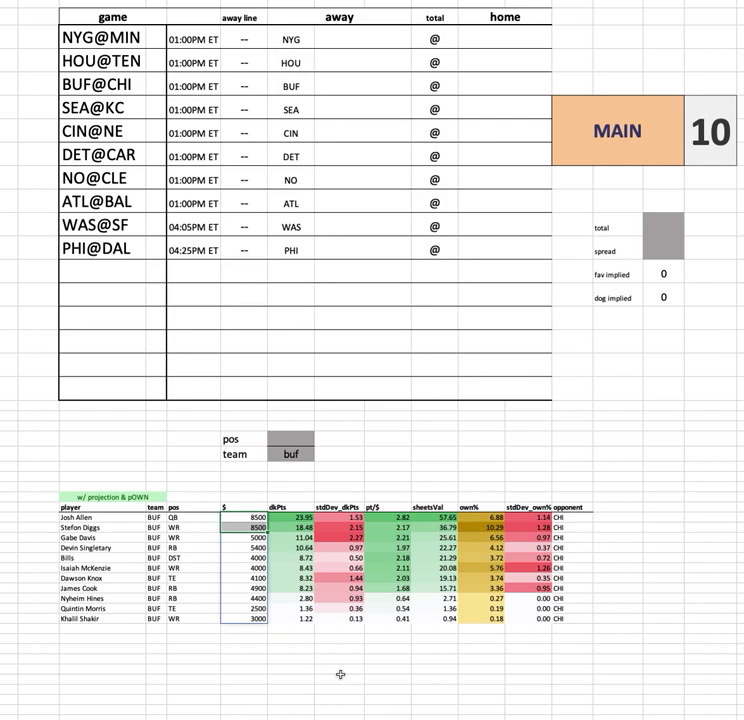
- Compare the projection rows and ownership percentages of the second BUF wide receiver and the lead running back
drag(95, 537, 597, 537)
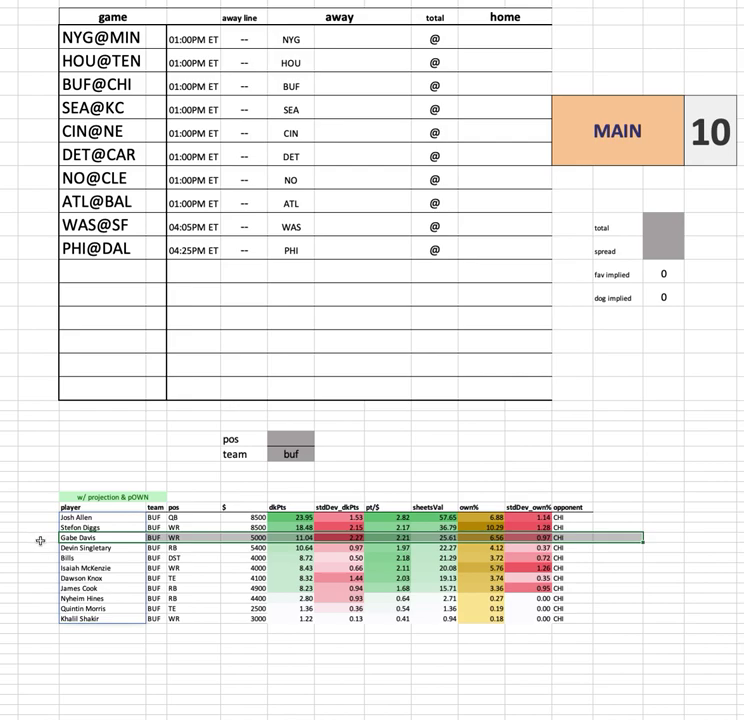
drag(52, 546, 594, 548)
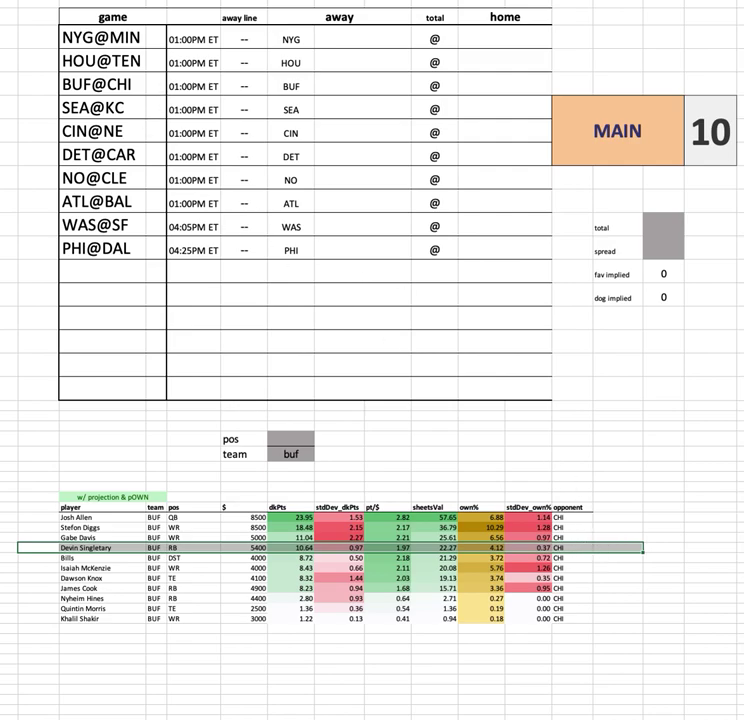
click(330, 38)
click(46, 595)
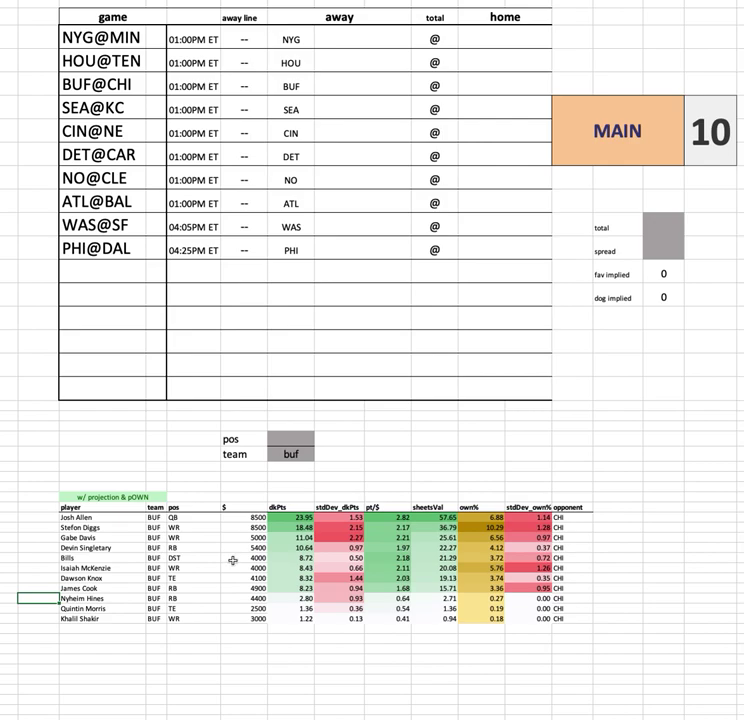
drag(482, 537, 482, 618)
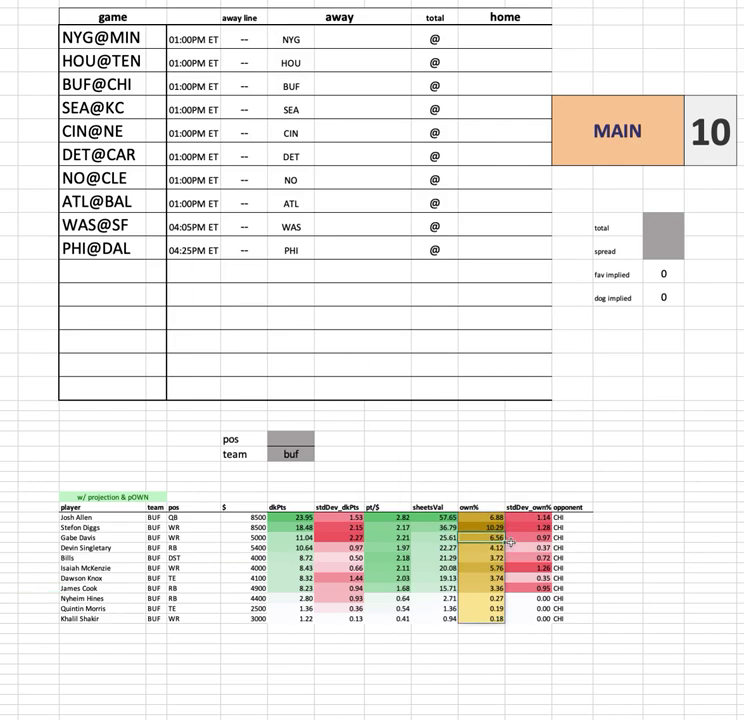
drag(492, 550, 482, 618)
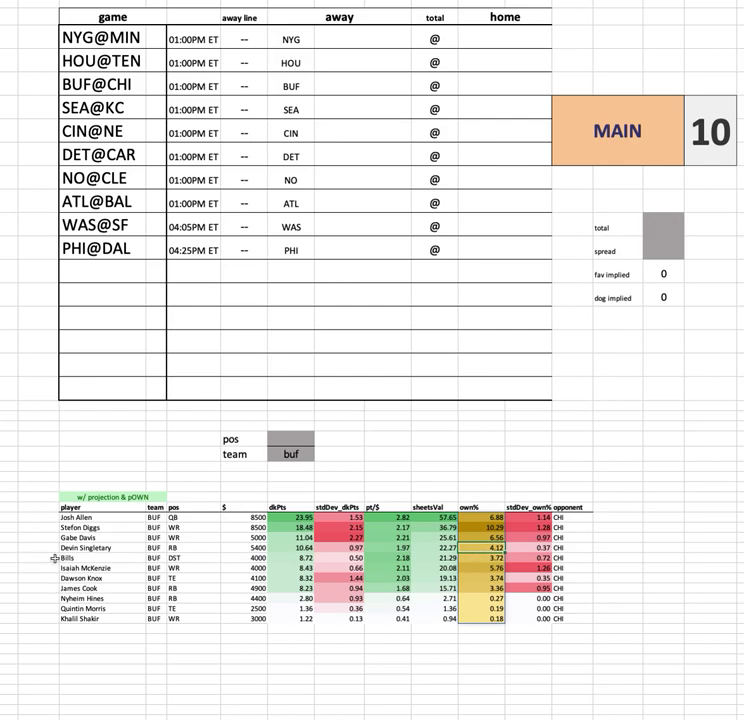
- Examine the projection rows of the BUF defense, the third wide receiver and the lead tight end
drag(55, 559, 645, 557)
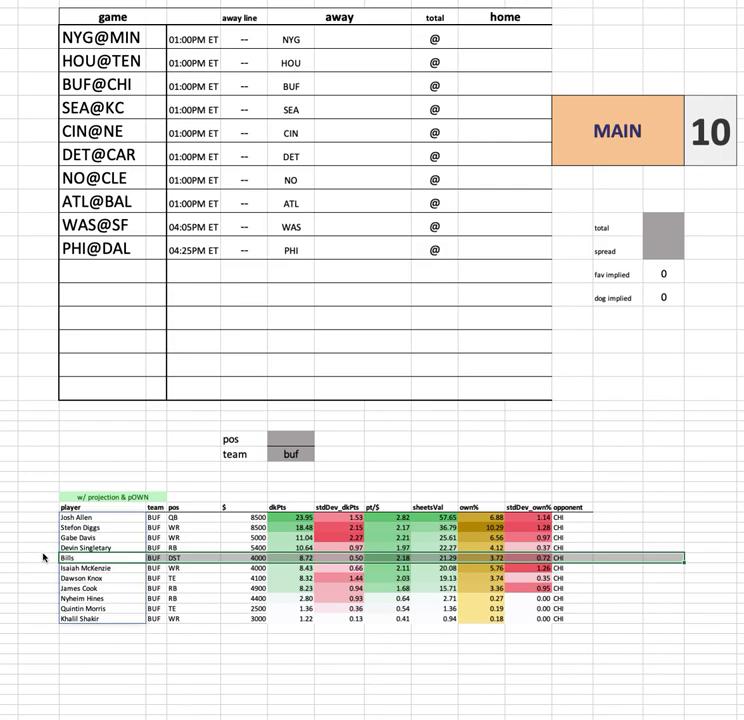
click(20, 590)
click(78, 567)
drag(78, 567, 600, 571)
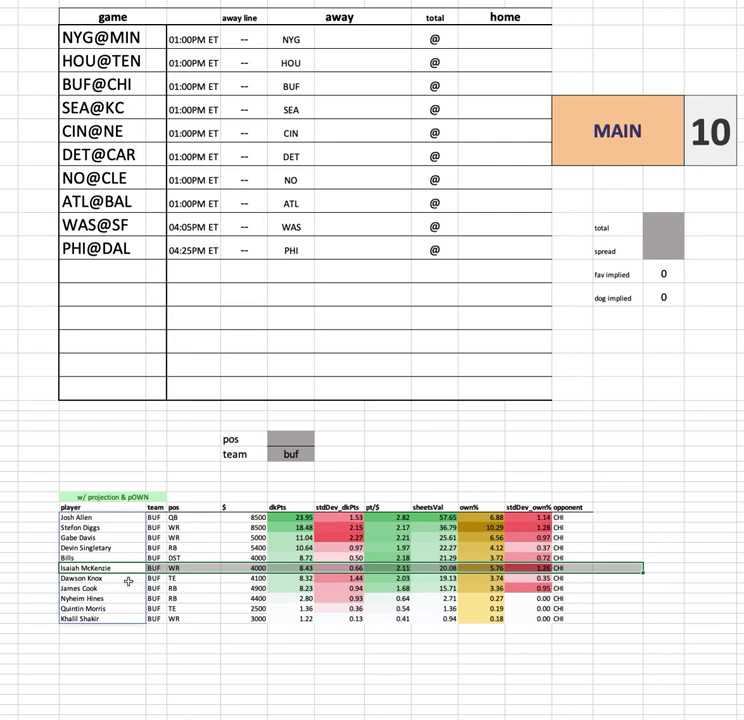
click(608, 586)
click(619, 569)
click(614, 578)
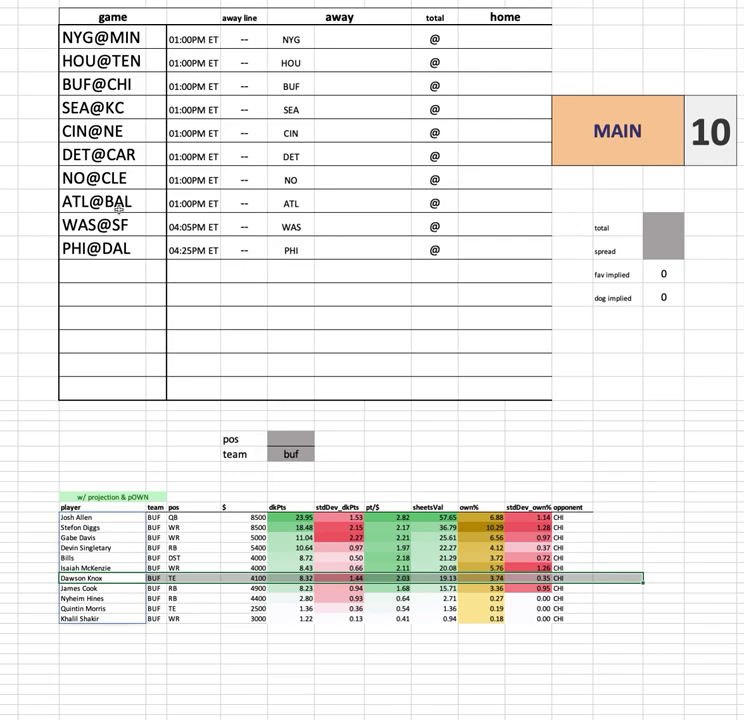
- Switch the projection table's team filter to chi
click(289, 454)
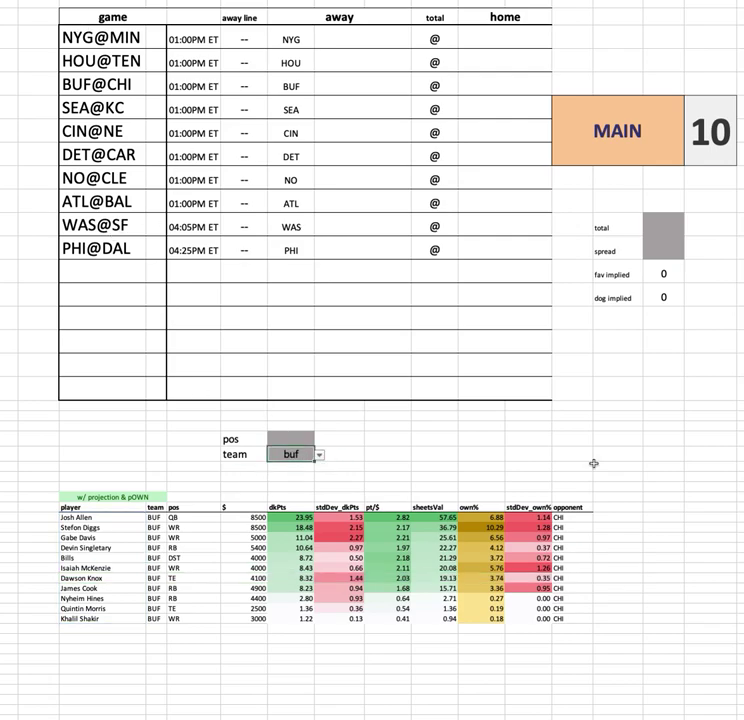
text(chi)
- Examine the projection rows of the CHI wide receiver priced at 3600 and the CHI quarterback
drag(100, 588, 573, 588)
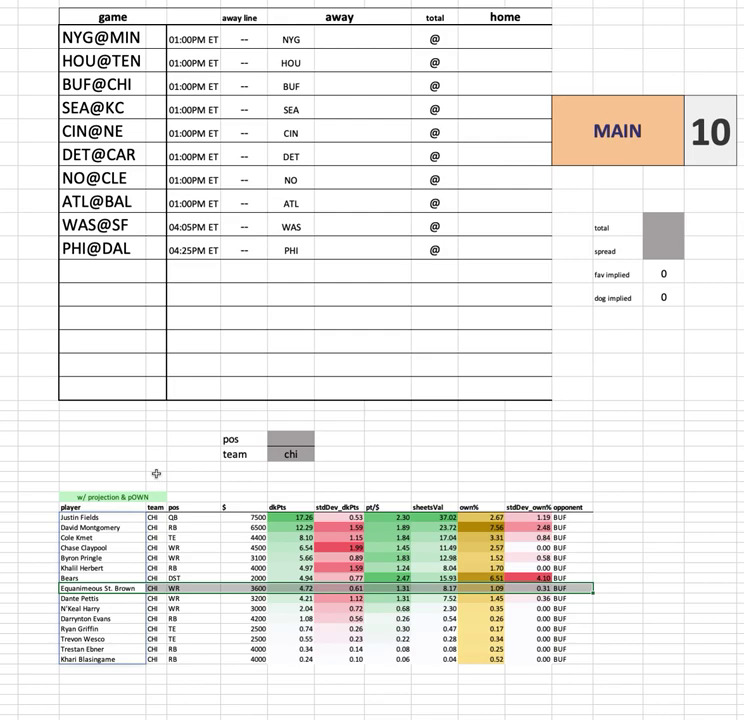
click(616, 476)
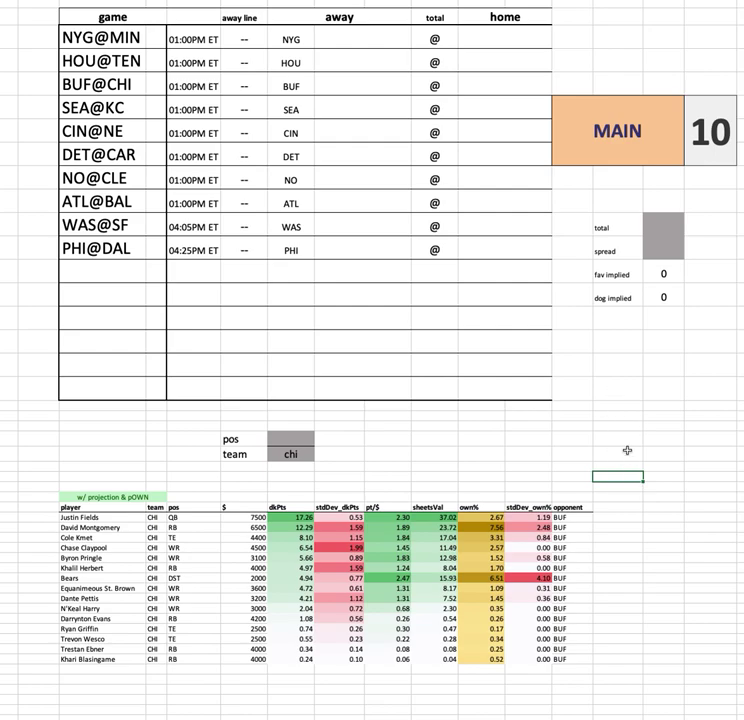
click(306, 455)
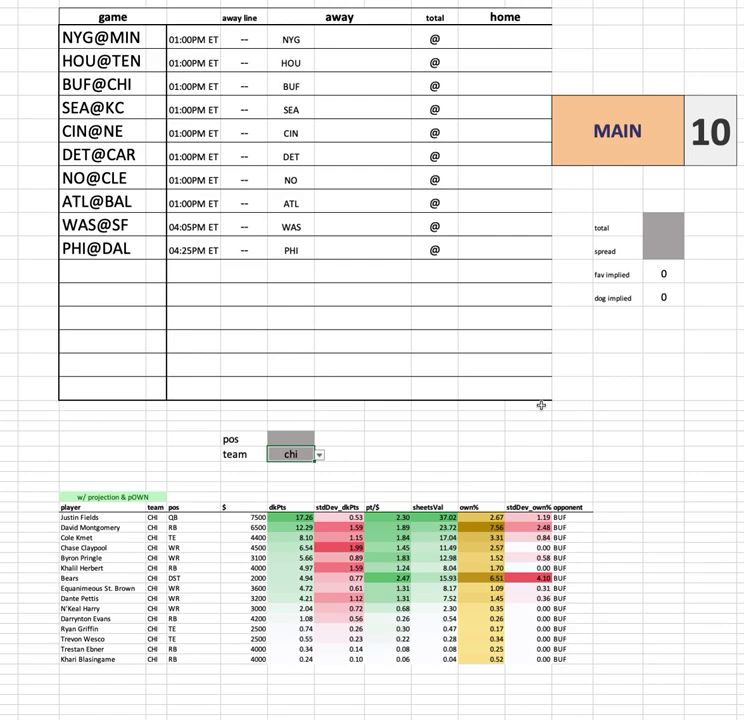
click(33, 517)
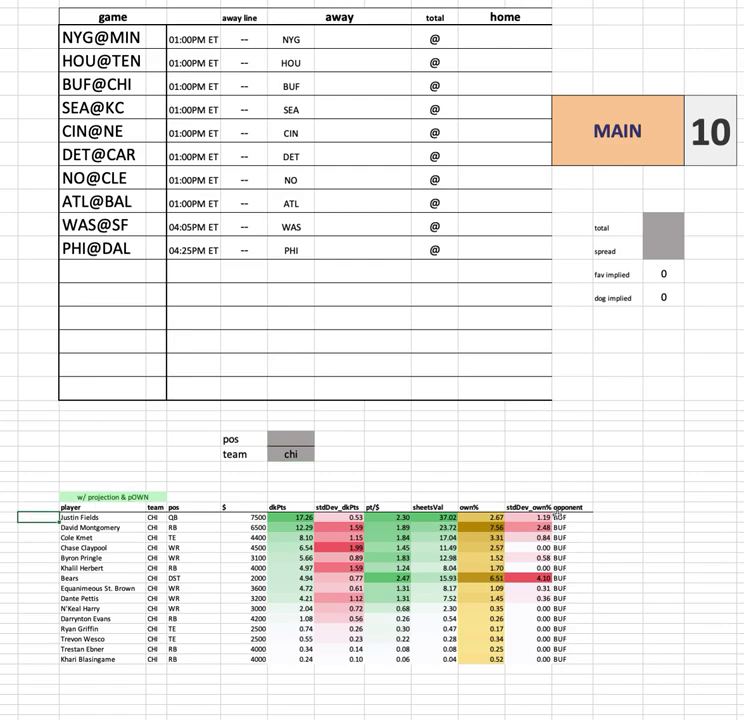
shift+click(631, 517)
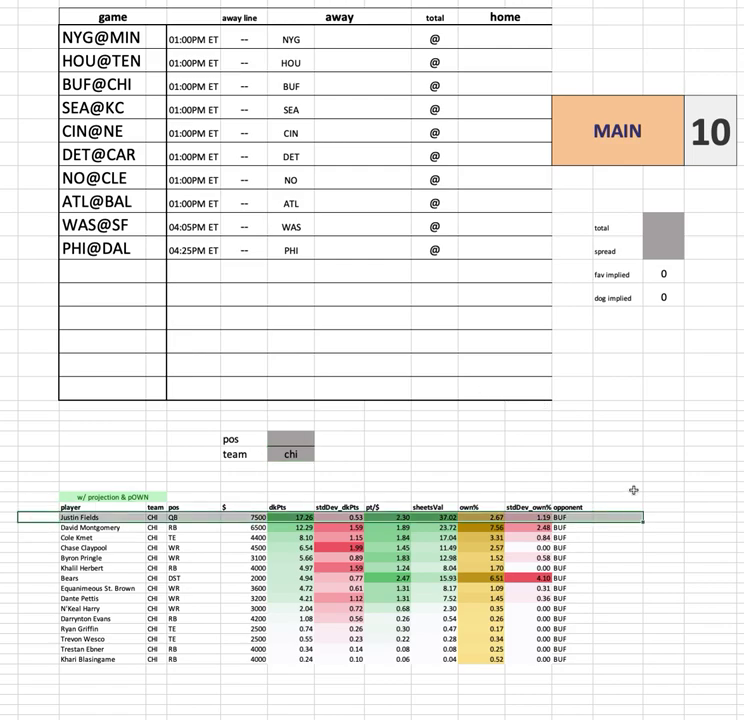
click(633, 488)
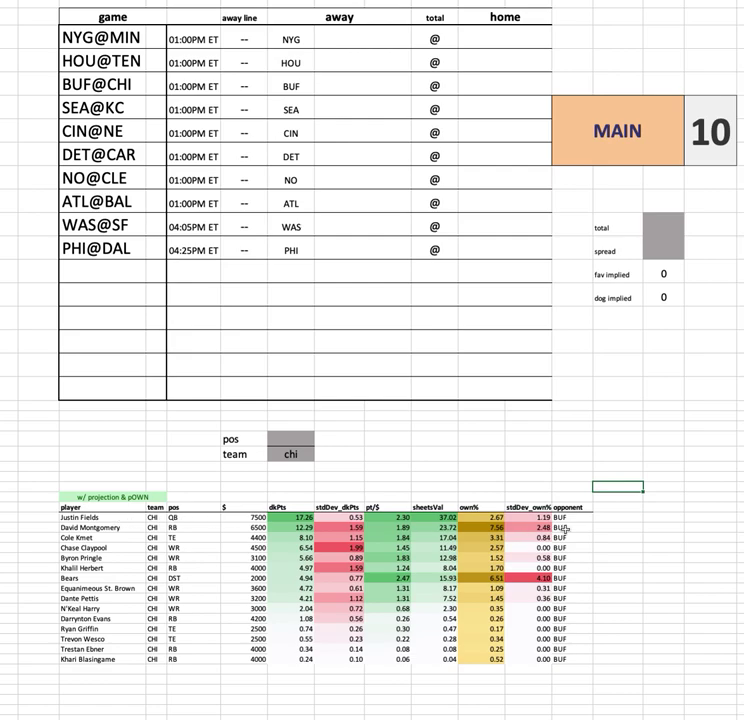
drag(618, 517, 103, 517)
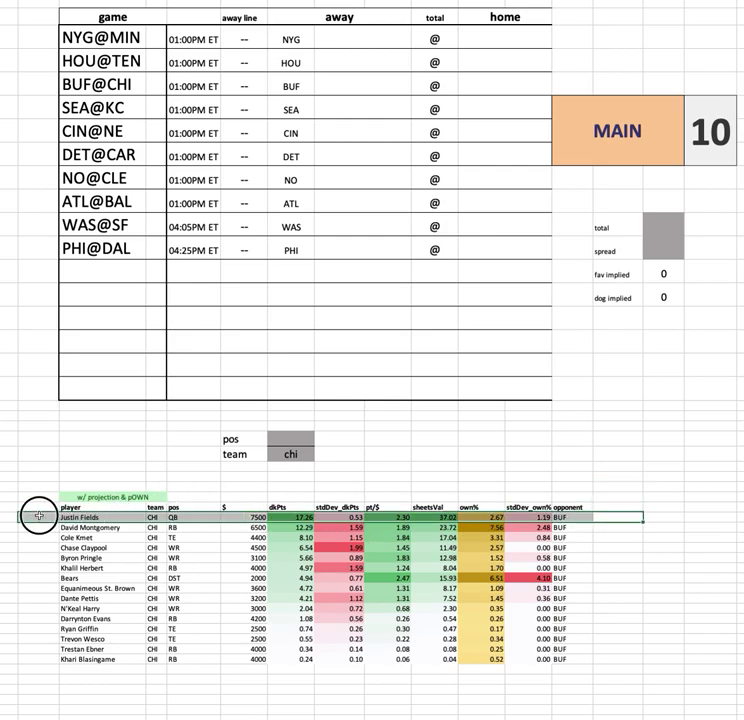
- Check the CHI quarterback's salary and ownership percentage
click(250, 486)
click(258, 518)
key(ctrl+shift+Down)
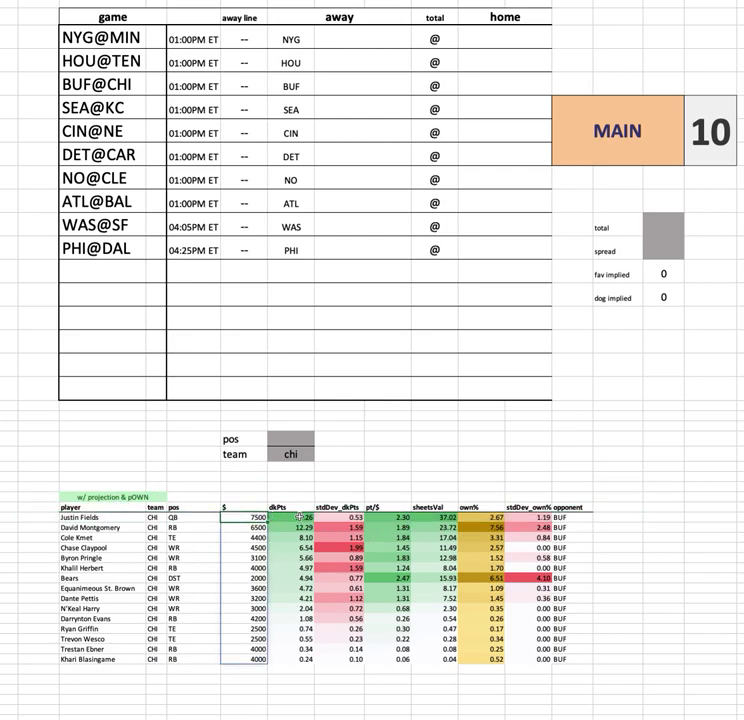
click(480, 517)
key(ctrl+shift+Down)
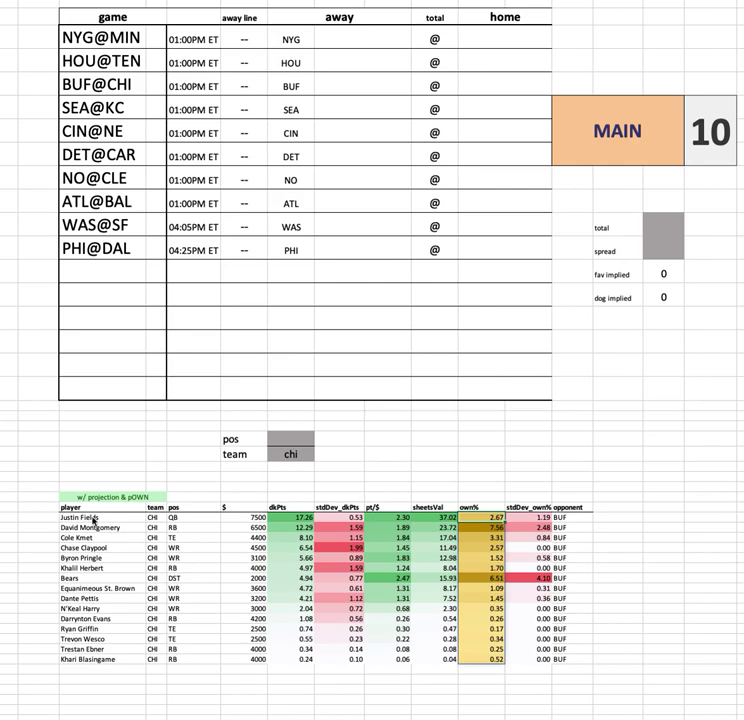
- Examine the top CHI tight end's projection row and consider him and the top wide receiver alongside the quarterback
drag(112, 534, 573, 537)
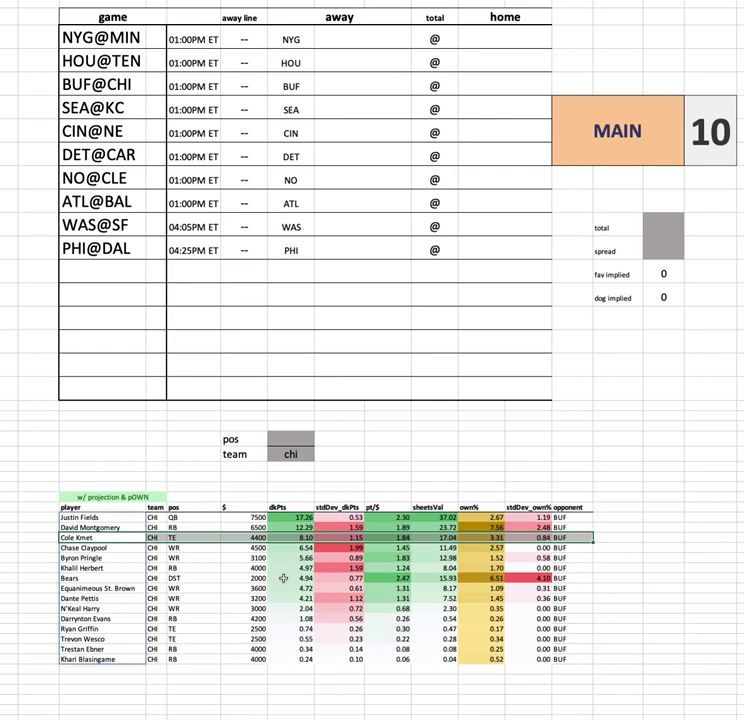
click(56, 517)
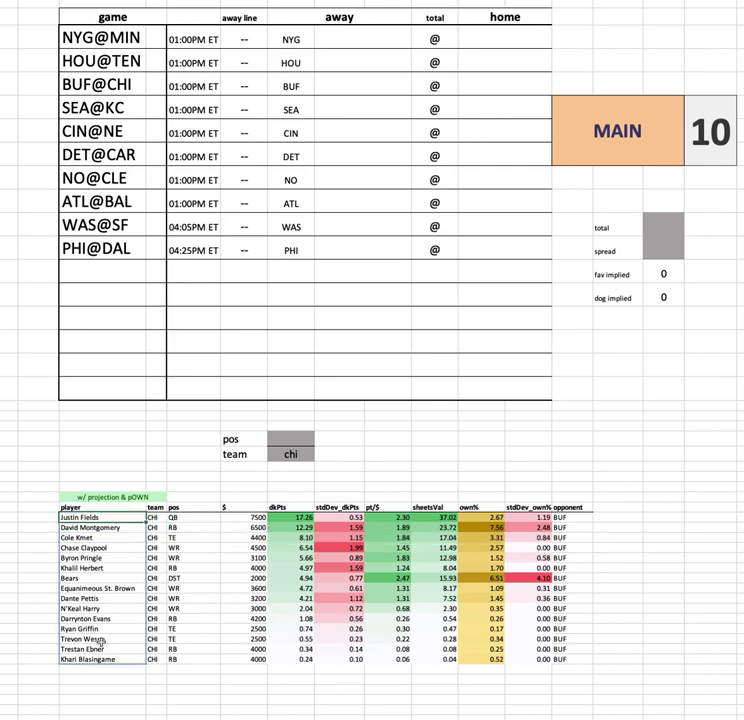
click(108, 548)
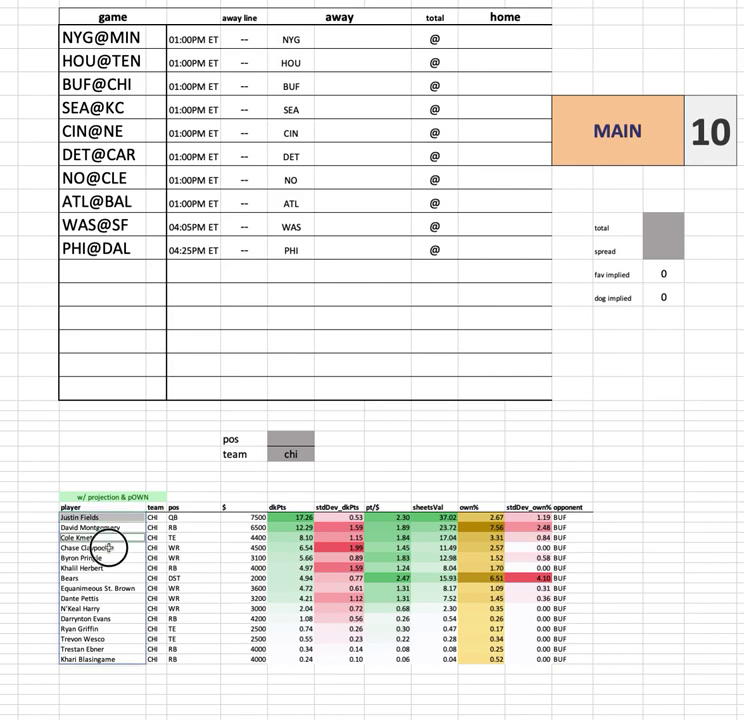
- Check the top CHI wide receiver's salary, then compare the projection rows of the four other wide receivers
click(247, 548)
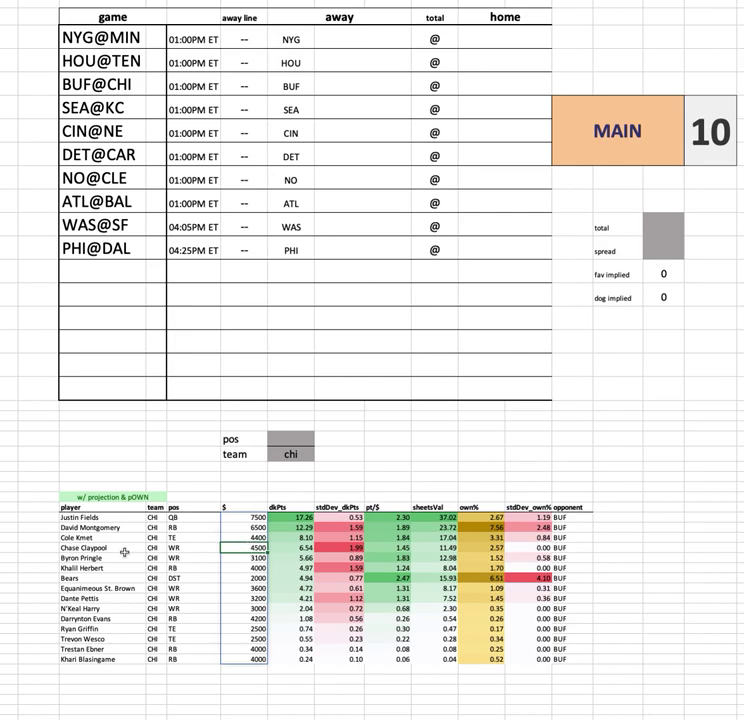
drag(80, 558, 565, 558)
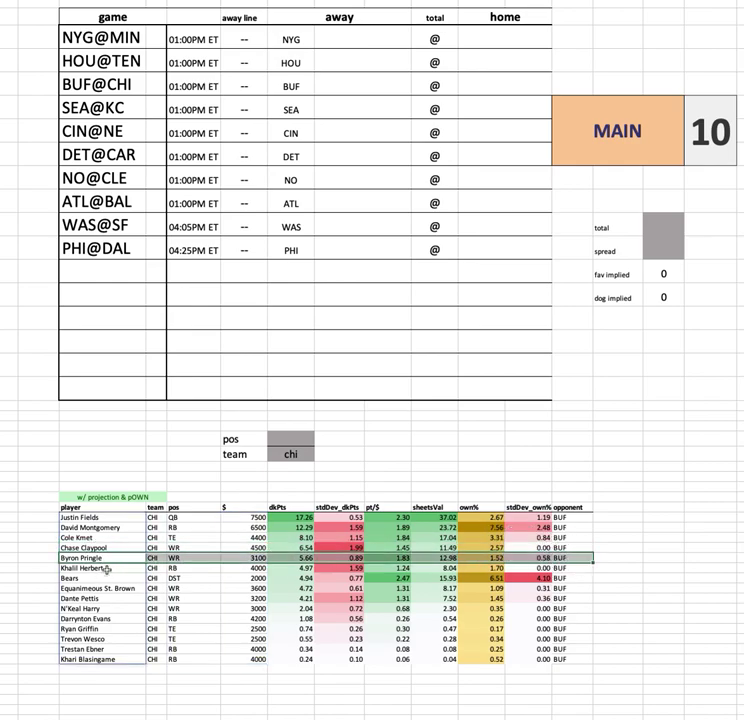
click(233, 595)
drag(233, 595, 572, 608)
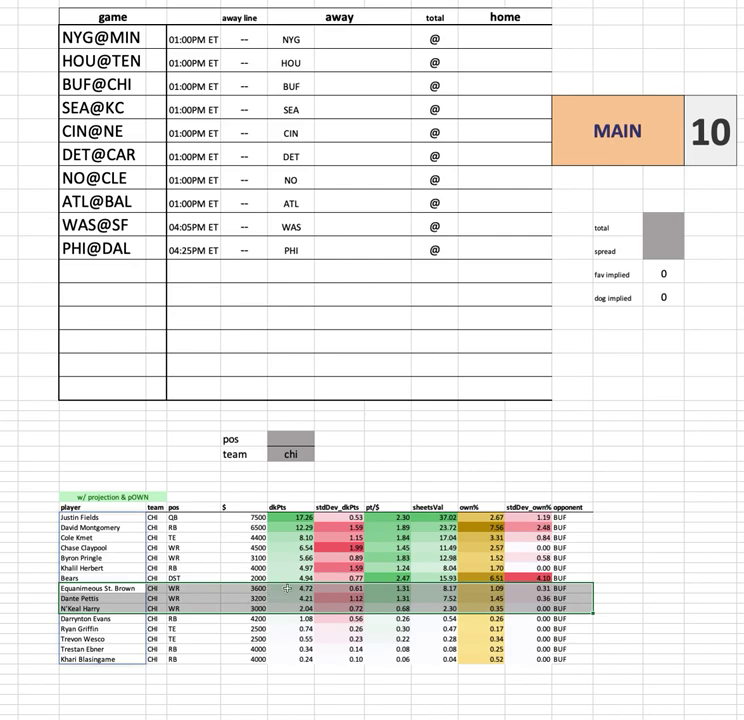
- Consider the CHI quarterback together with the lead running back and check the running back's salary
click(107, 518)
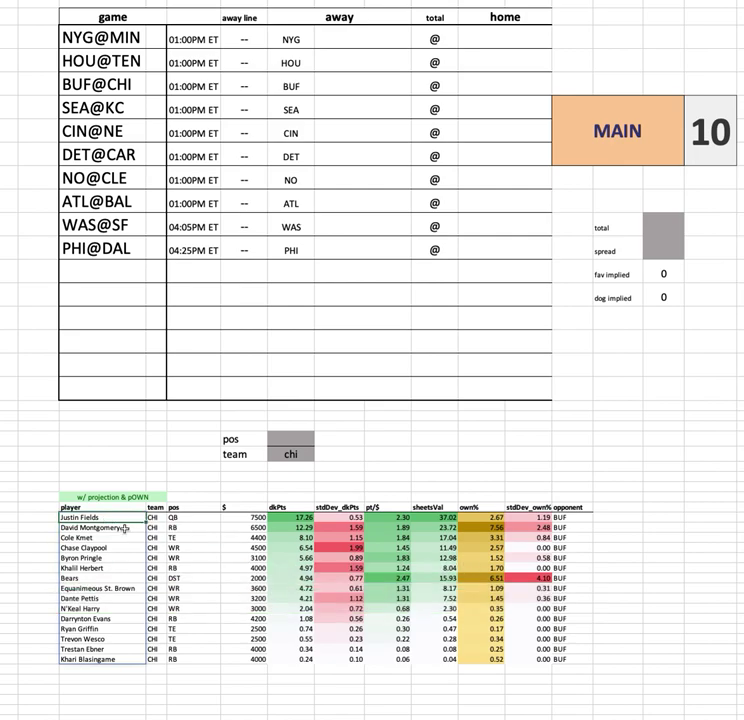
drag(125, 527, 128, 528)
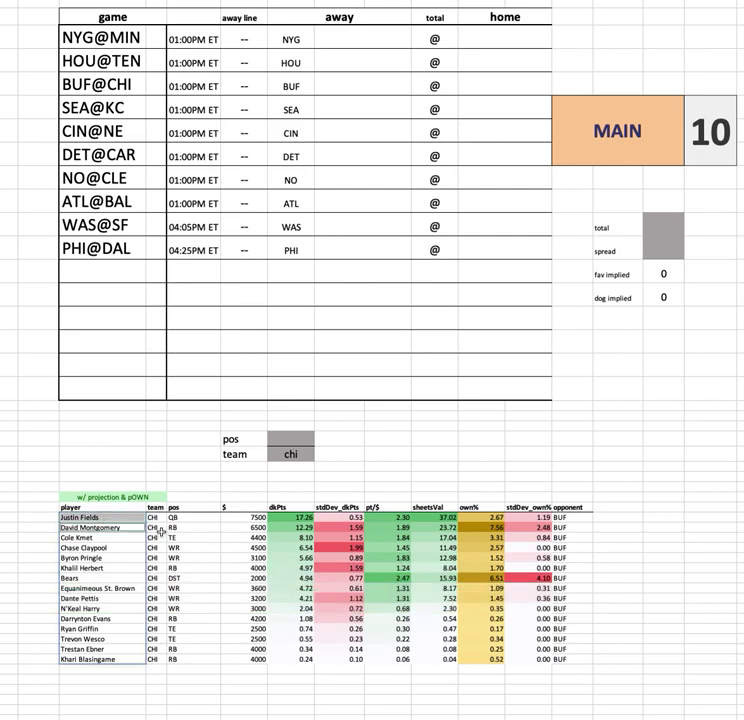
click(243, 518)
key(ctrl+shift+Down)
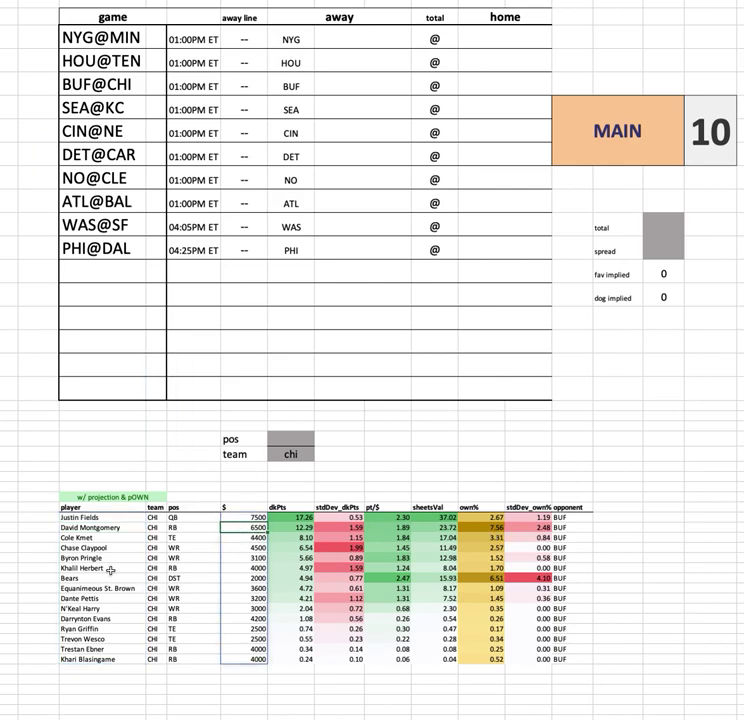
- Examine the second CHI running back's projection row and recheck the lead running back's salary
drag(105, 566, 603, 570)
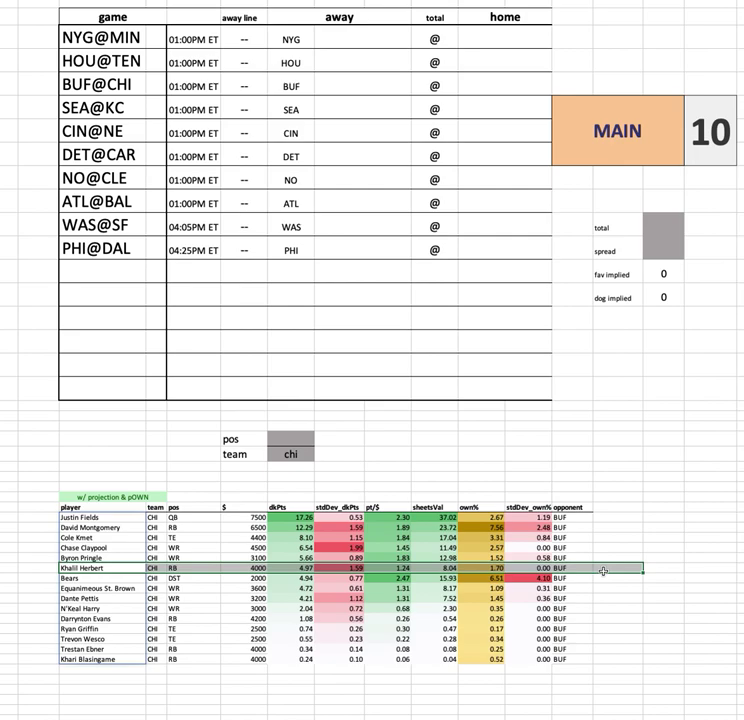
click(243, 527)
key(ctrl+shift+Down)
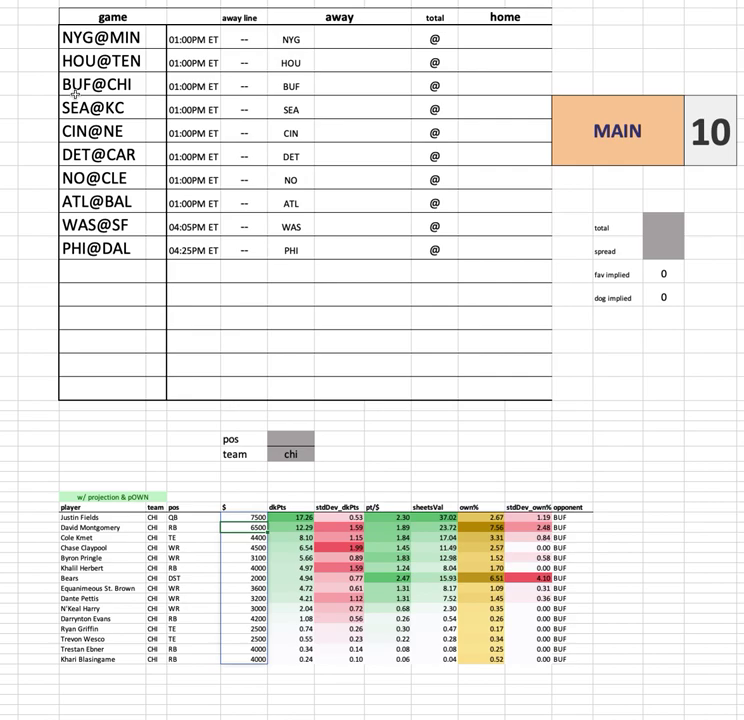
- Set the team filter to sea to list the SEA player projections
click(117, 520)
key(ctrl+shift+Down)
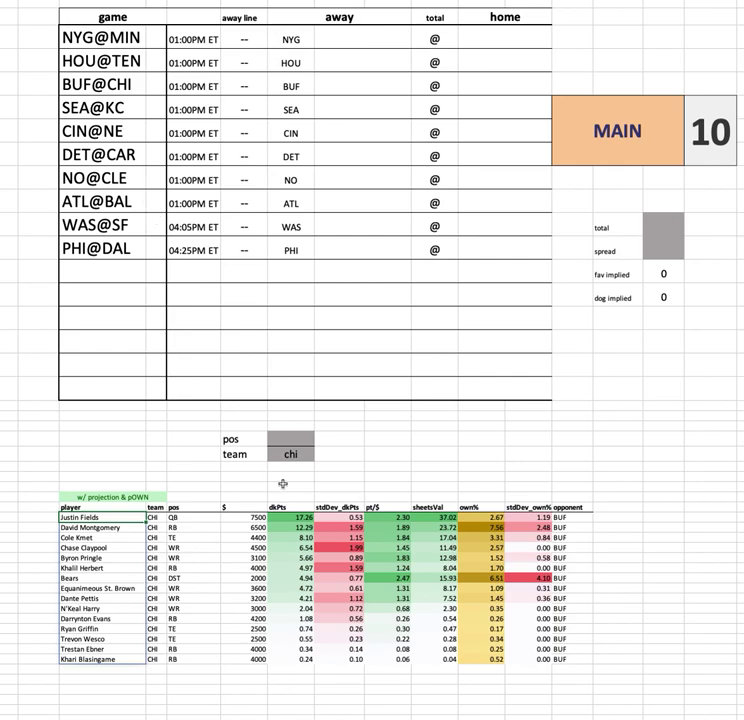
click(290, 453)
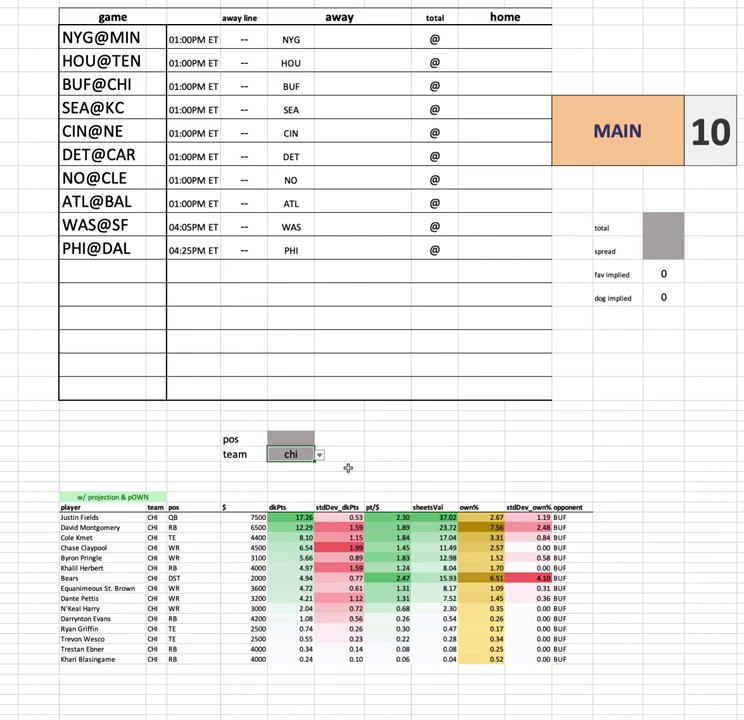
text(sea)
key(Return)
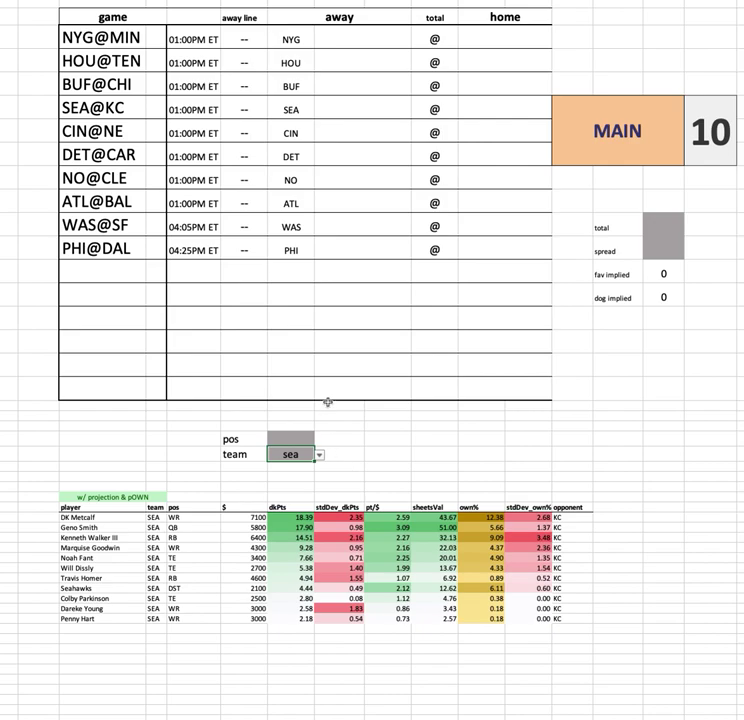
- Review the whole SEA projection table and check the lead running back's salary
click(169, 264)
click(125, 451)
shift+click(600, 622)
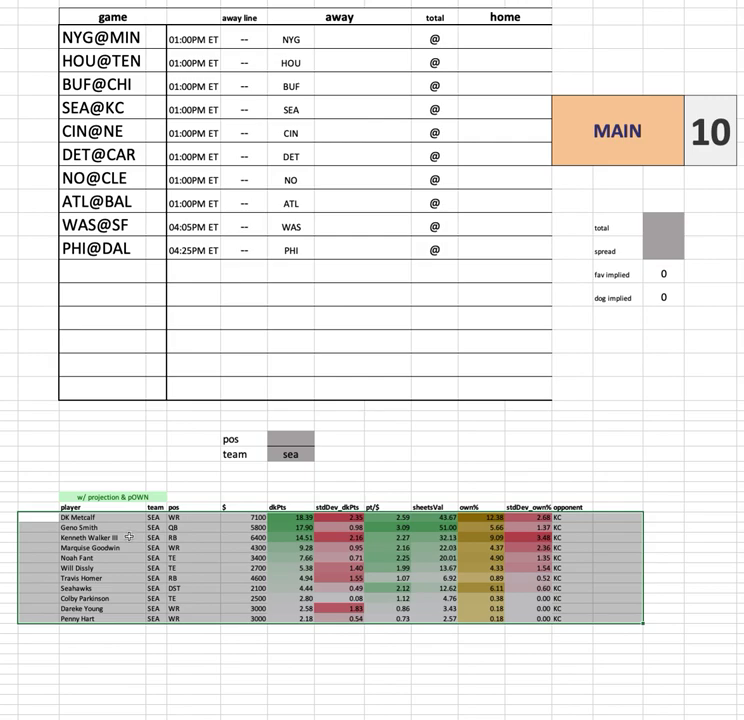
click(245, 537)
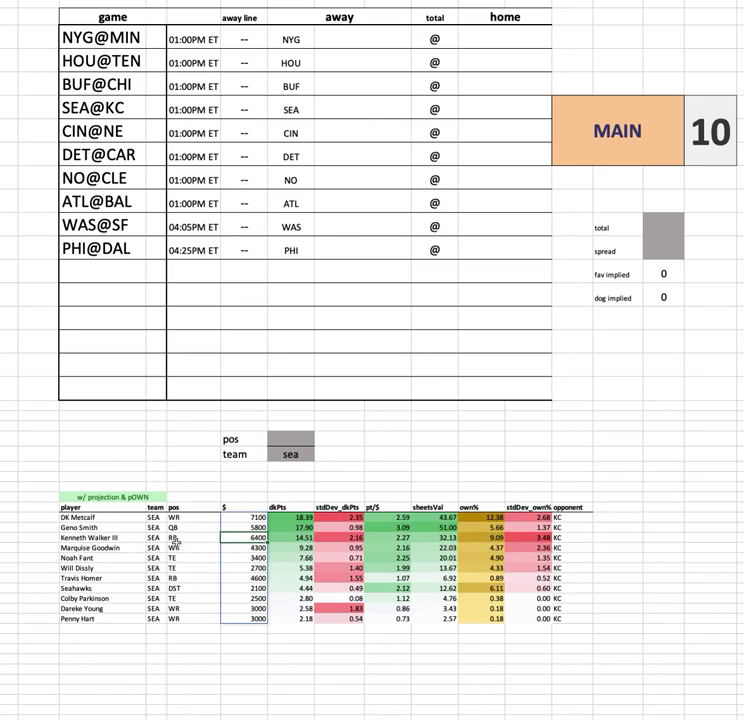
- Examine the SEA quarterback's projection row, then compare projected ownership across all SEA players
drag(120, 527, 612, 528)
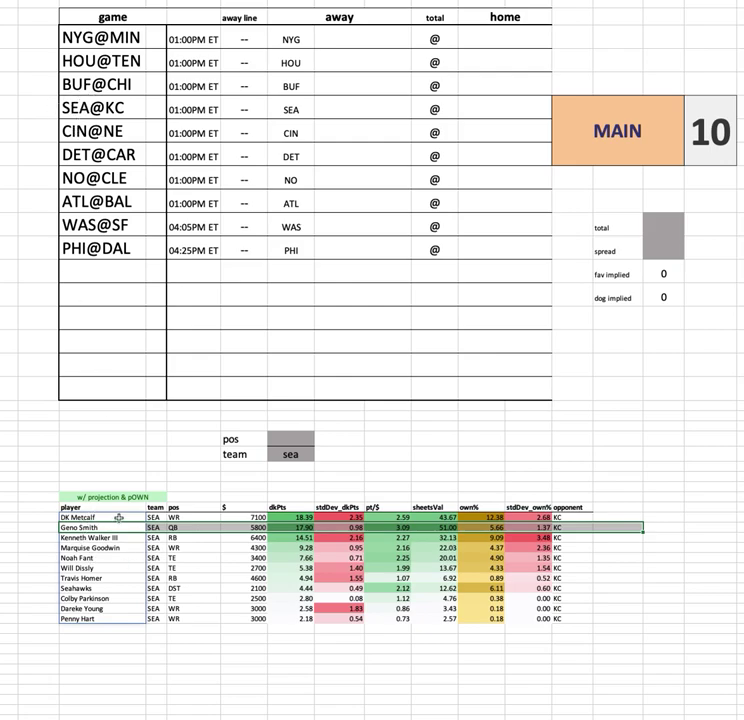
click(525, 515)
click(662, 455)
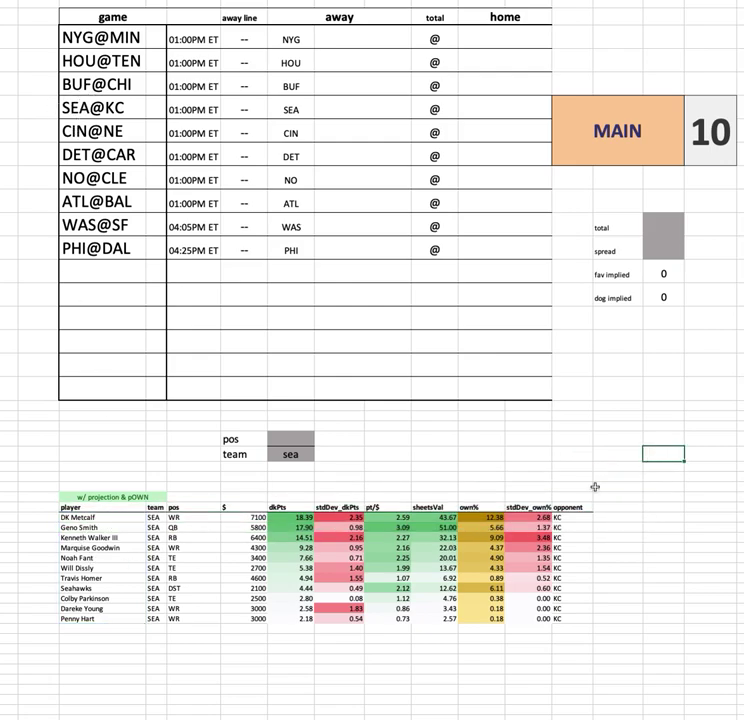
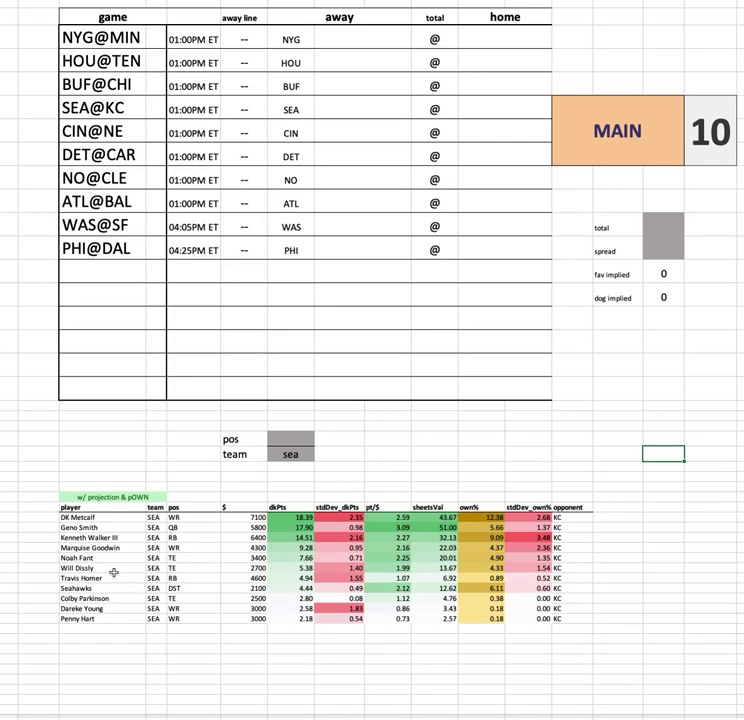
drag(488, 517, 482, 618)
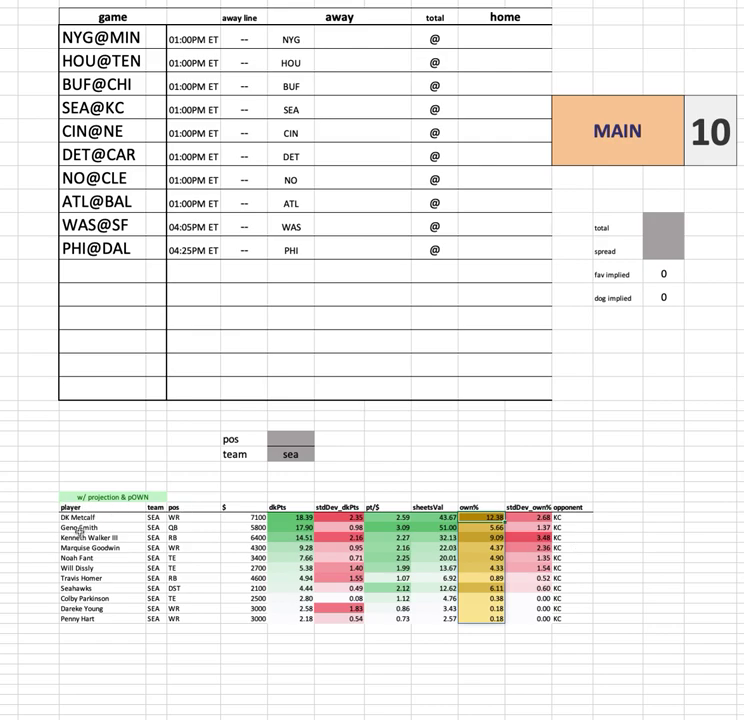
- Examine the projection row of the second SEA wide receiver, then compare the rows of the top two tight ends
drag(100, 547, 647, 546)
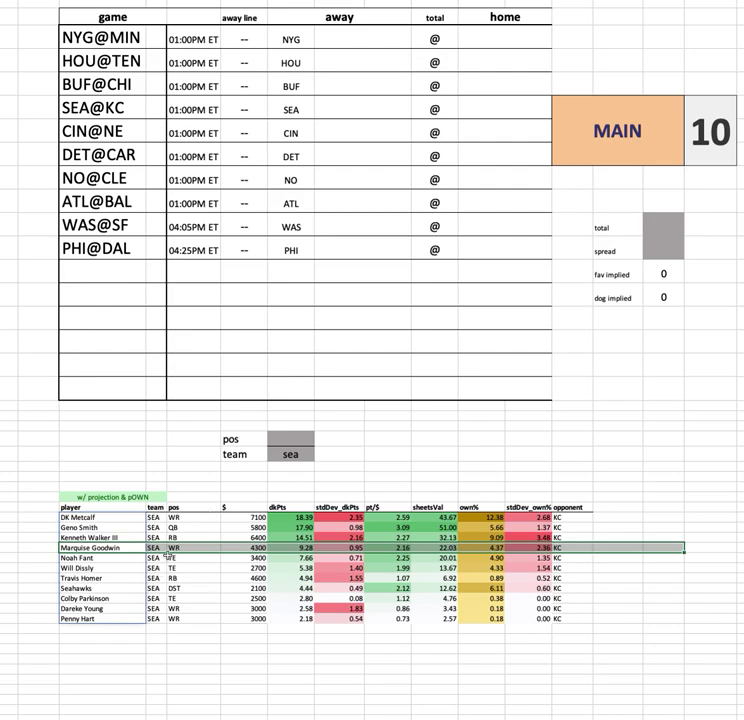
drag(39, 552, 683, 549)
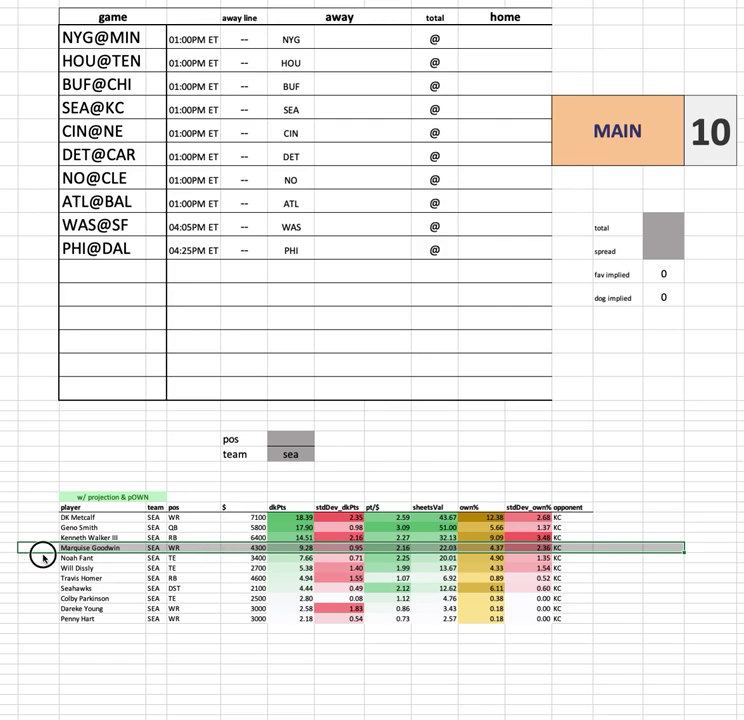
click(165, 558)
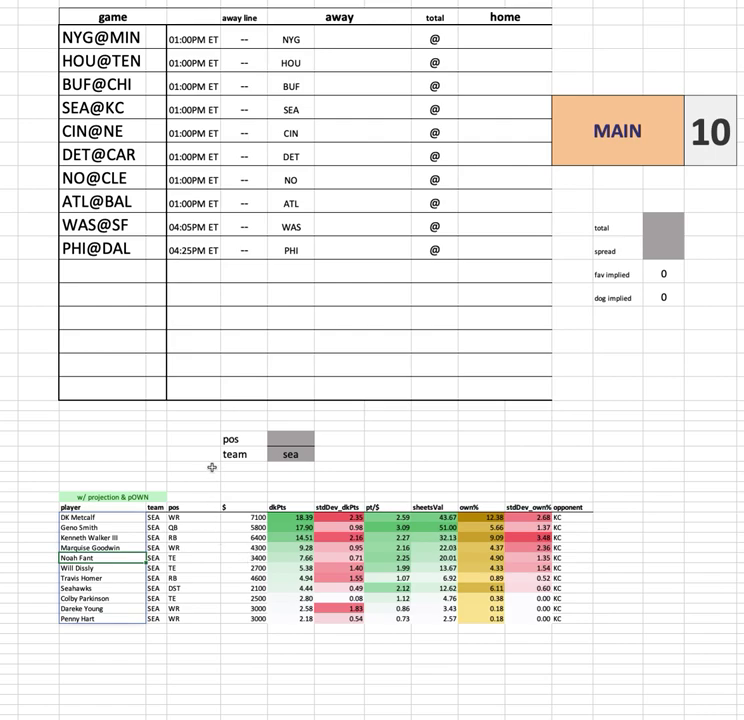
click(100, 567)
drag(100, 567, 609, 558)
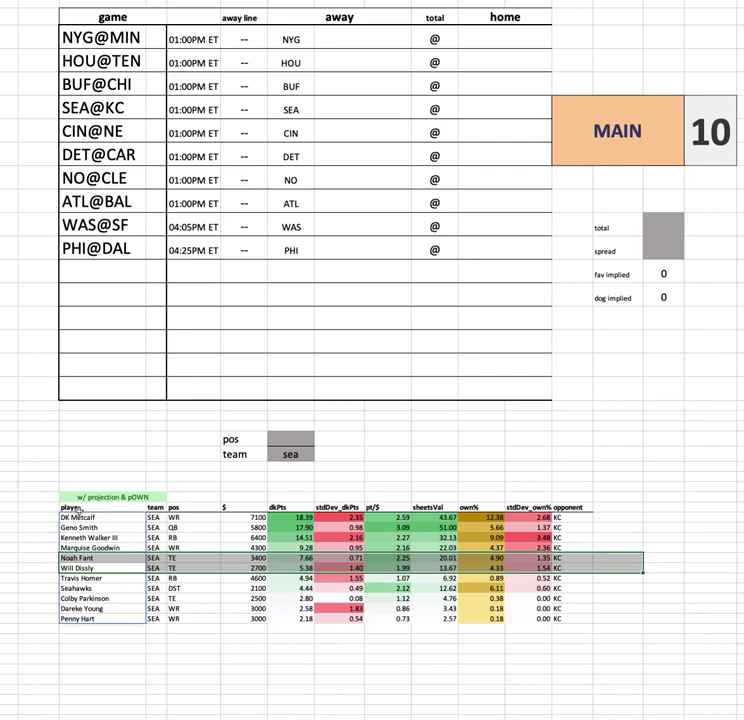
click(38, 568)
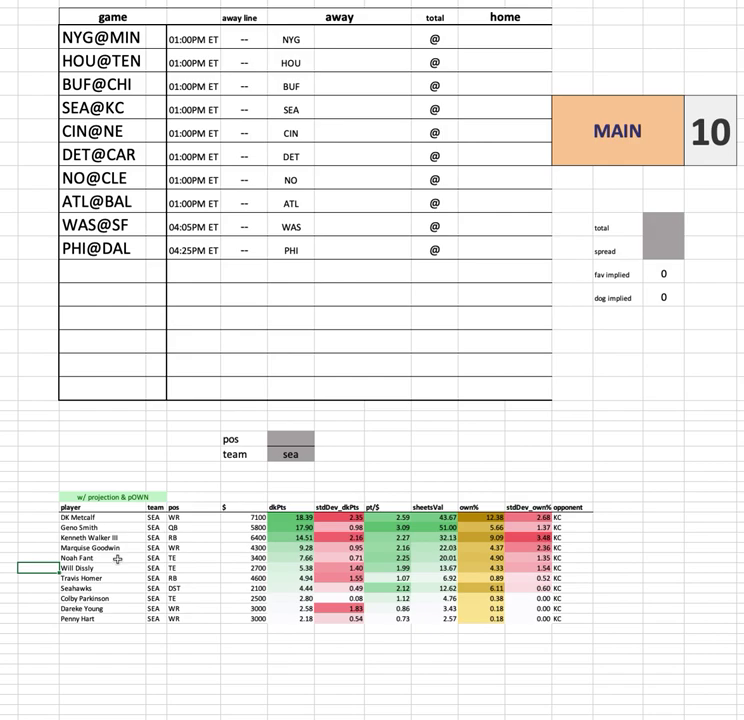
- Check the salaries of the top two SEA tight ends and the cheaper one's projected ownership
click(245, 558)
click(248, 568)
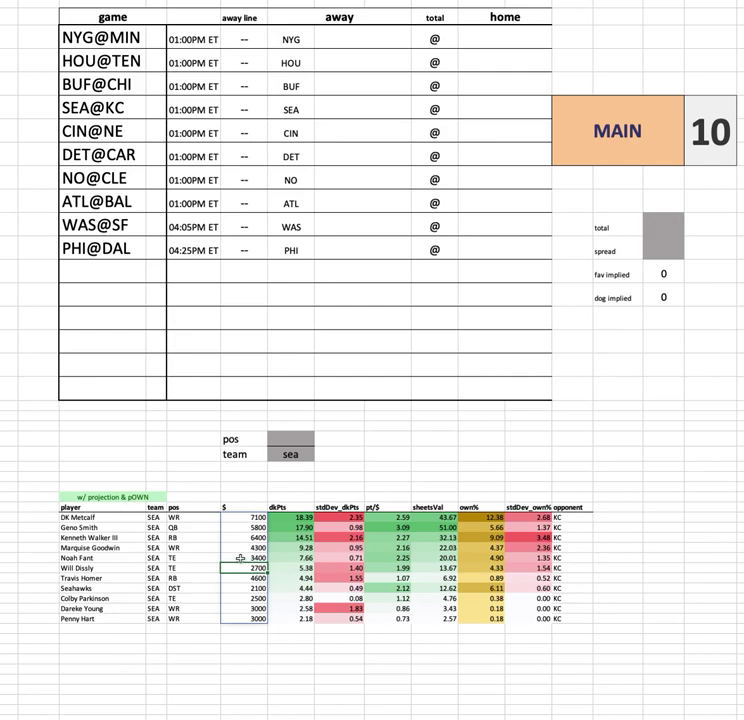
click(483, 567)
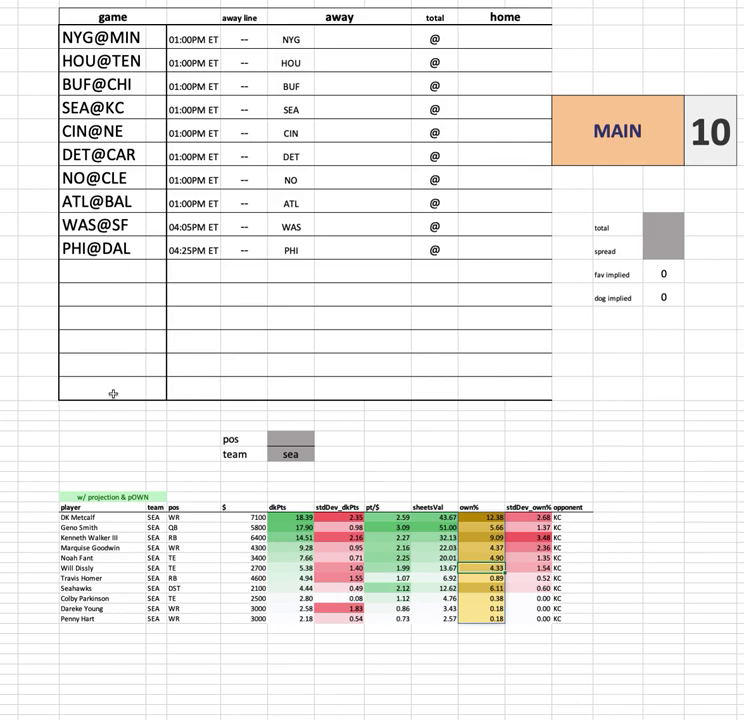
click(521, 562)
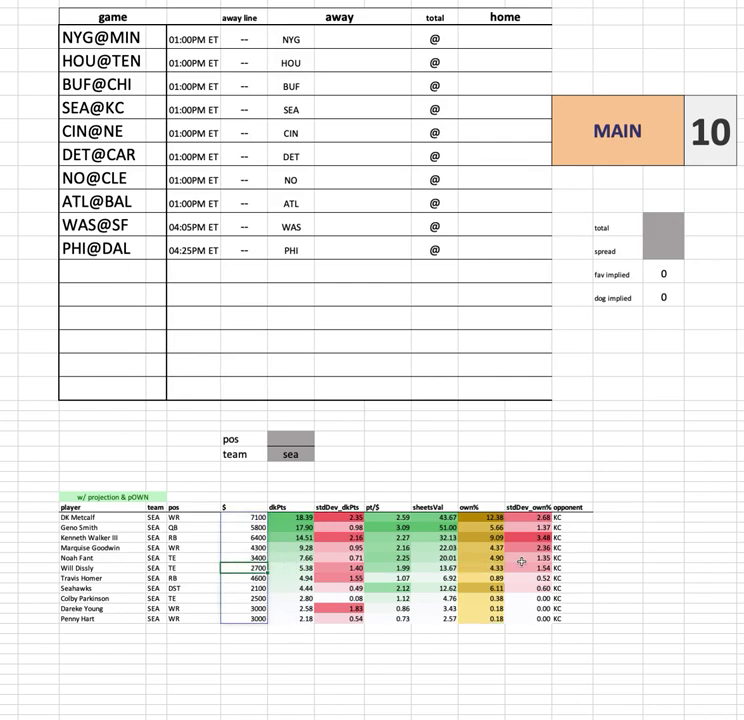
- Recheck the lead SEA running back and set the team filter to kc
click(274, 463)
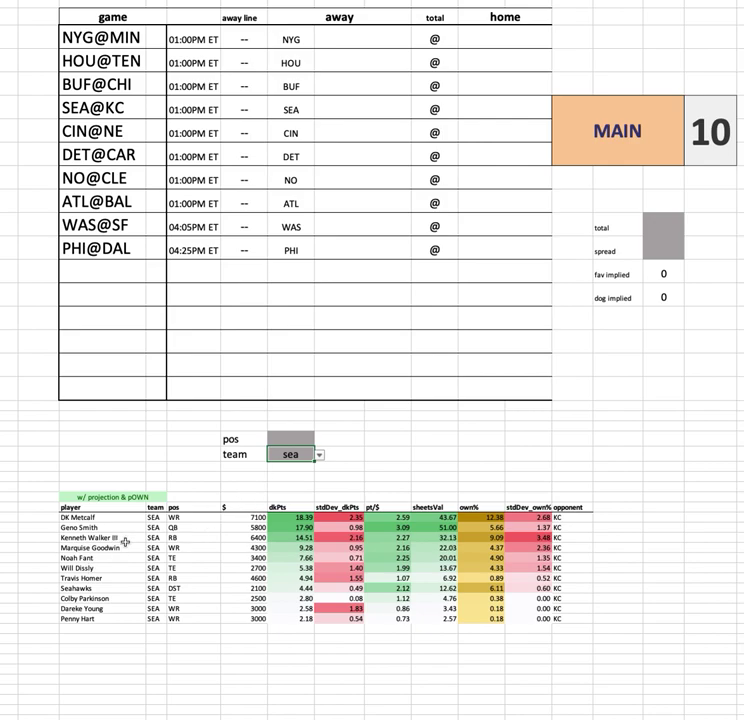
click(125, 541)
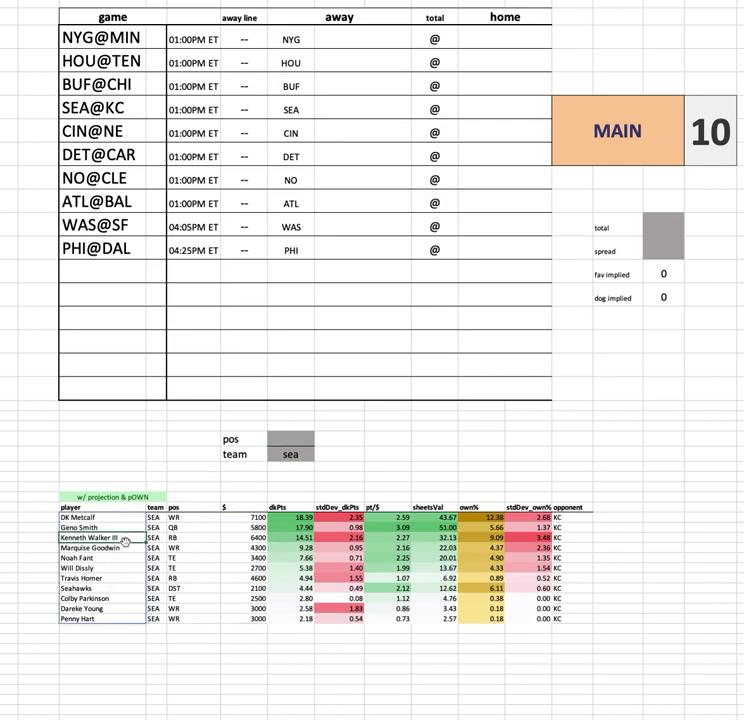
click(340, 38)
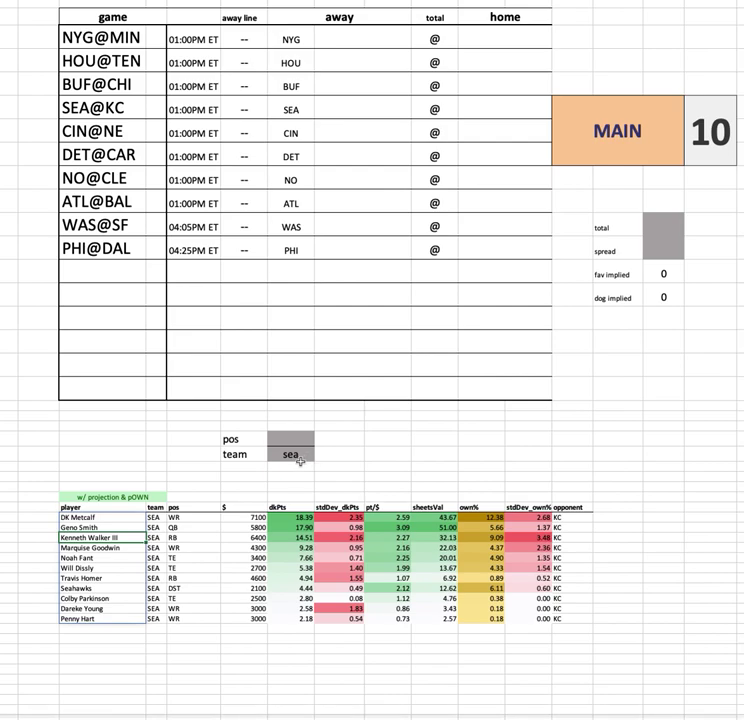
click(309, 455)
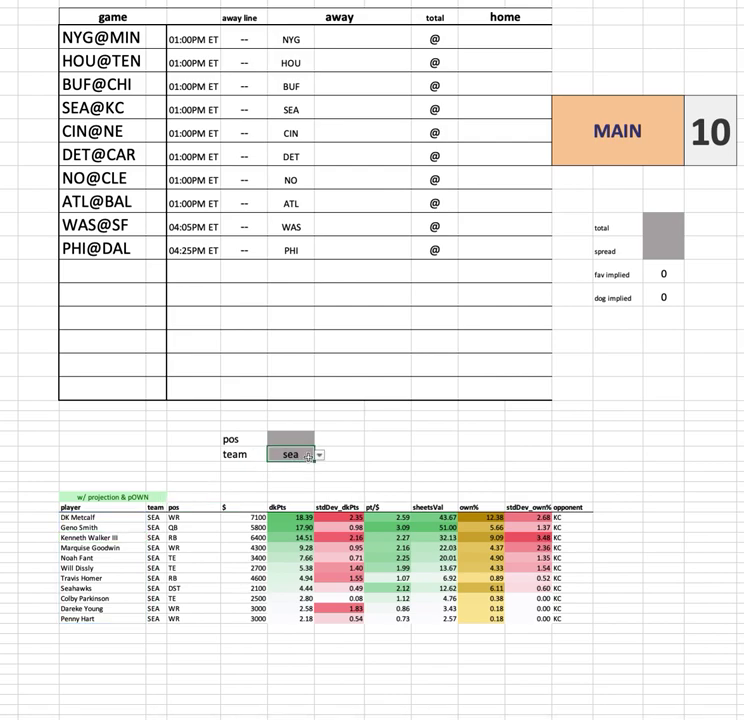
text(kc)
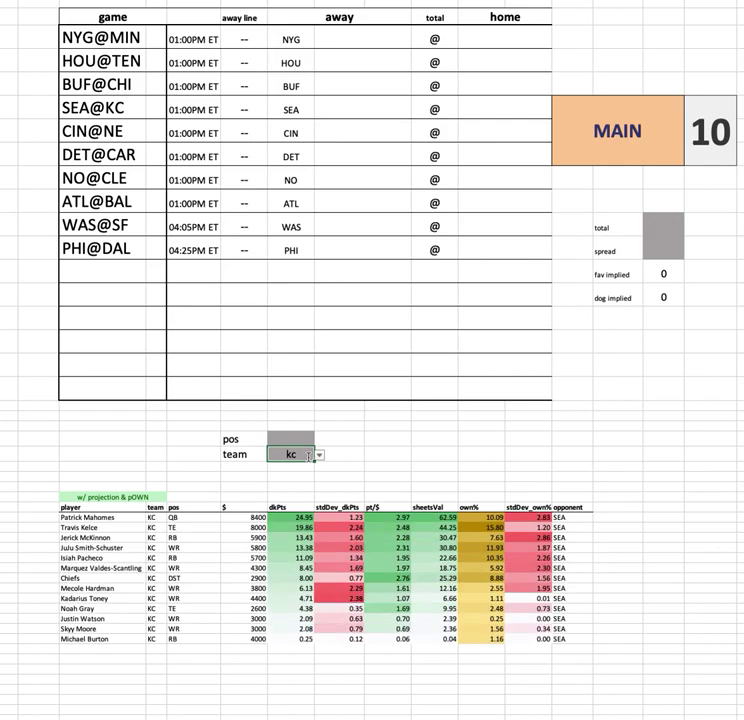
- Compare the salaries of all KC players, then their projected ownership, focusing on the quarterback and top tight end
click(242, 520)
key(ctrl+shift+Down)
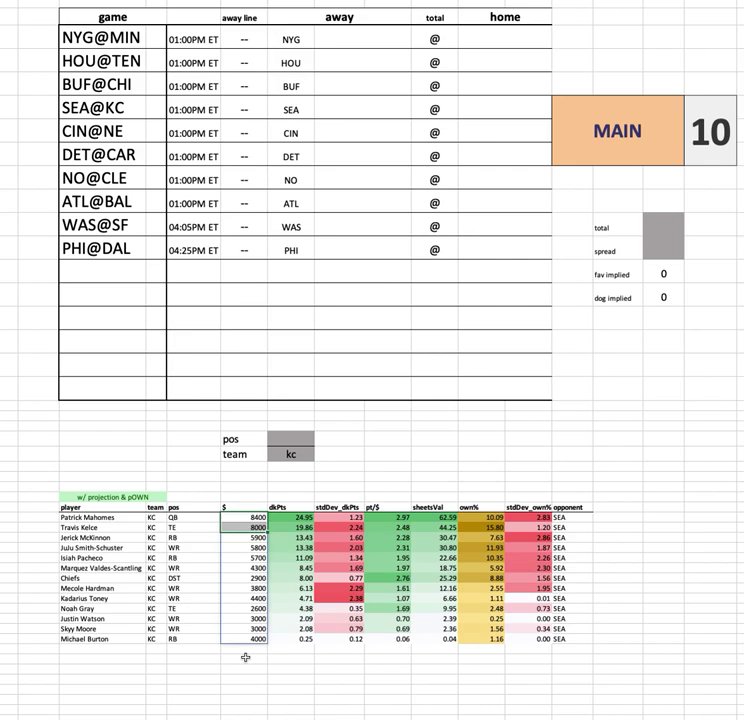
drag(234, 493, 246, 660)
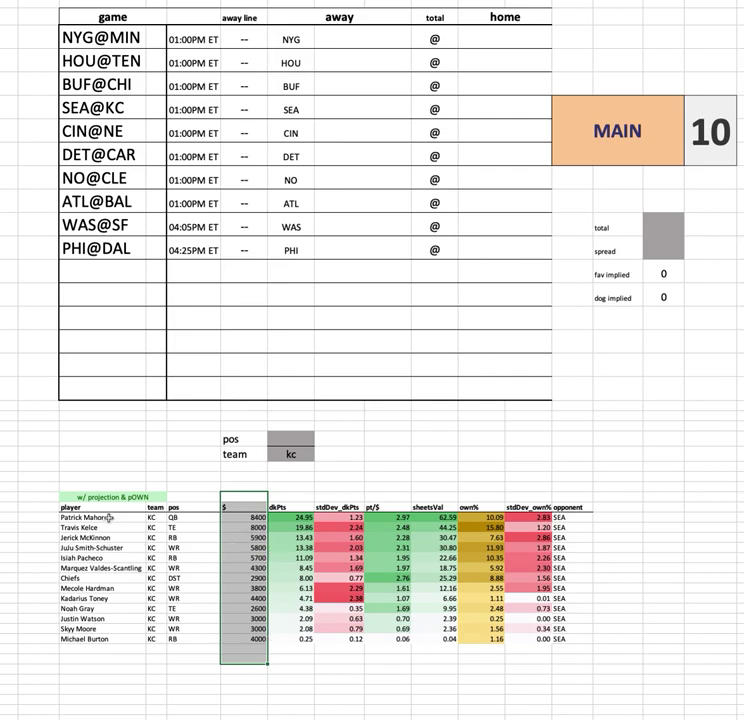
click(475, 486)
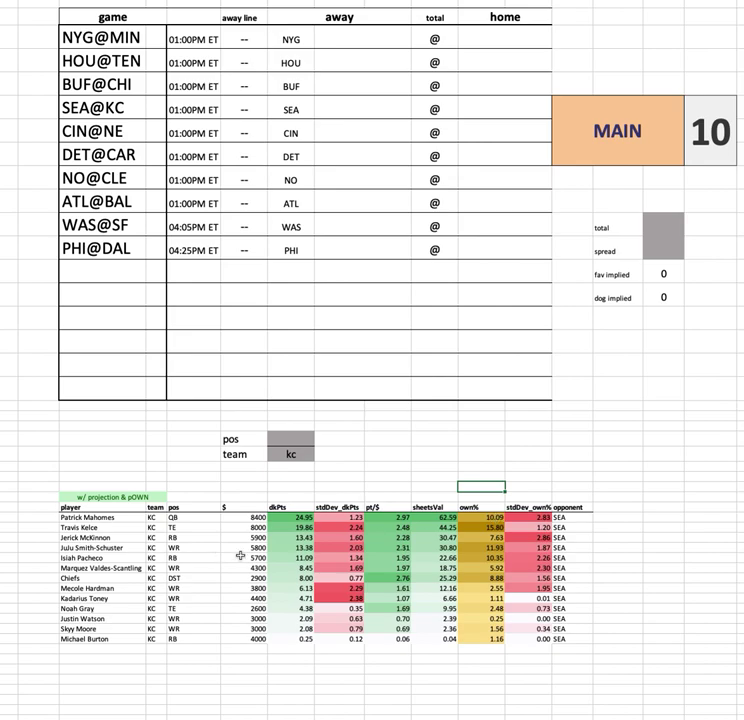
drag(496, 503, 486, 662)
click(487, 518)
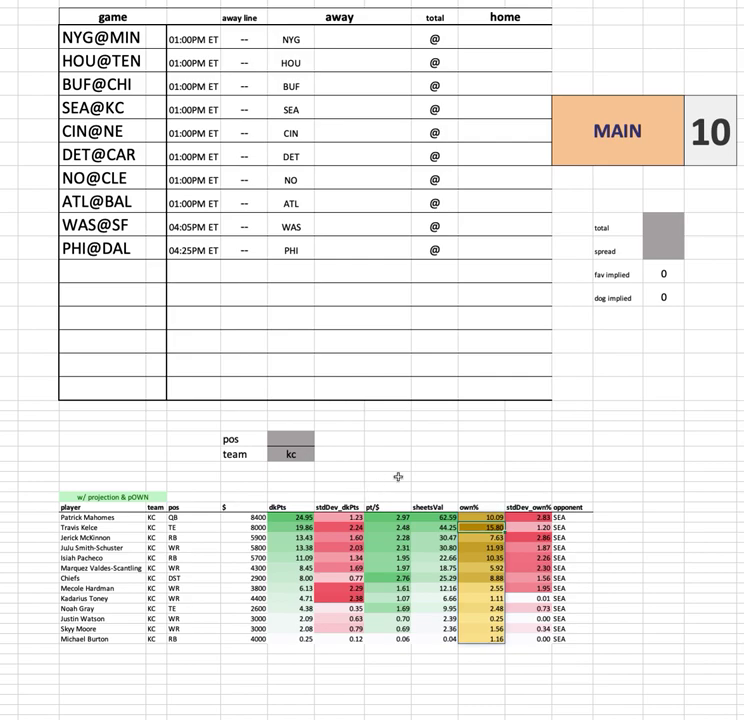
- Examine the projection rows of the top two KC running backs and compare their projected ownership
click(43, 538)
shift+click(614, 538)
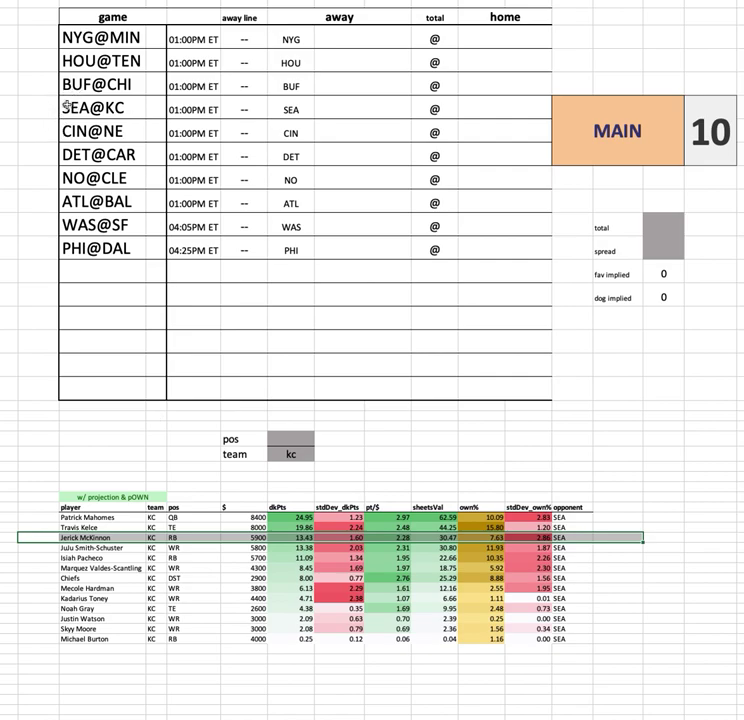
click(37, 515)
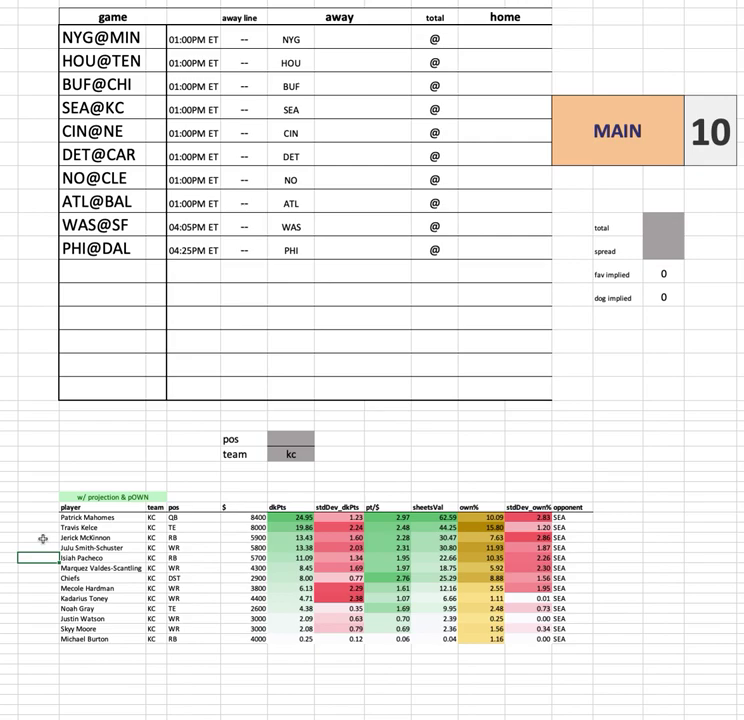
click(614, 559)
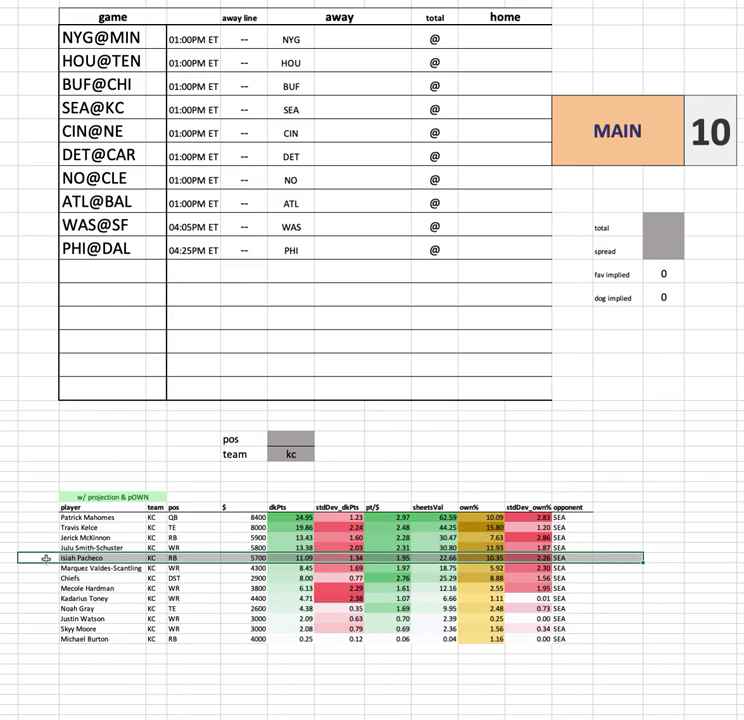
drag(494, 567, 494, 537)
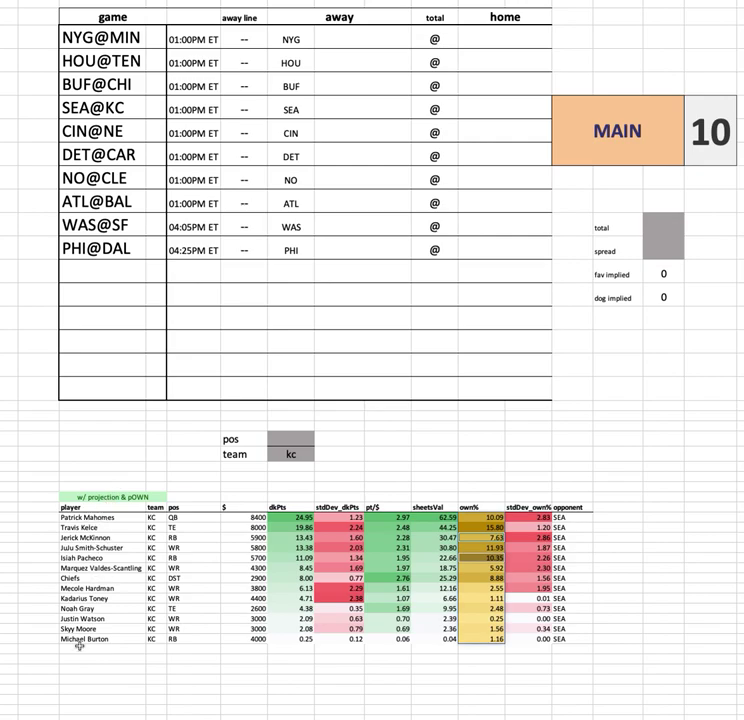
- Examine the projection row of the 3800 KC wide receiver and consider him alongside the 4300 and 4400 wide receivers
click(73, 592)
click(118, 587)
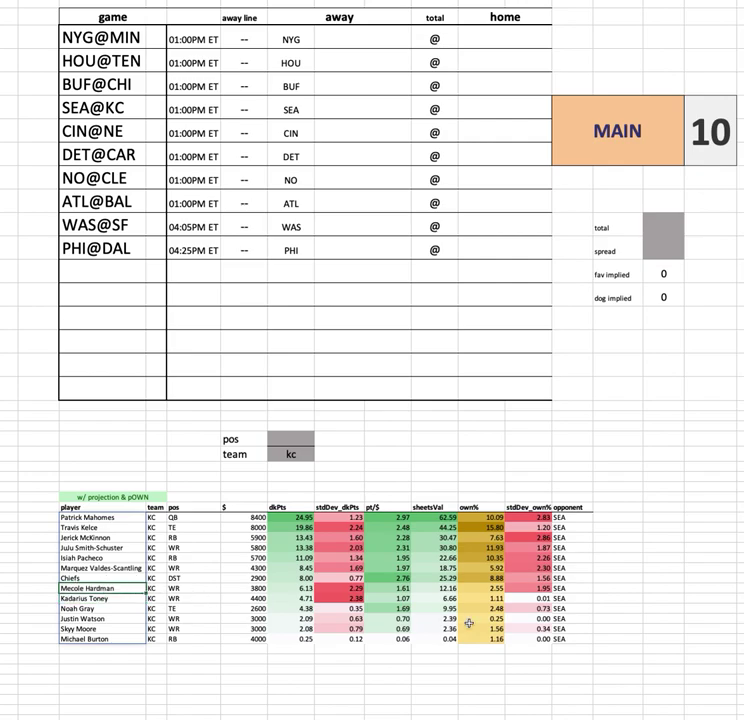
shift+click(597, 591)
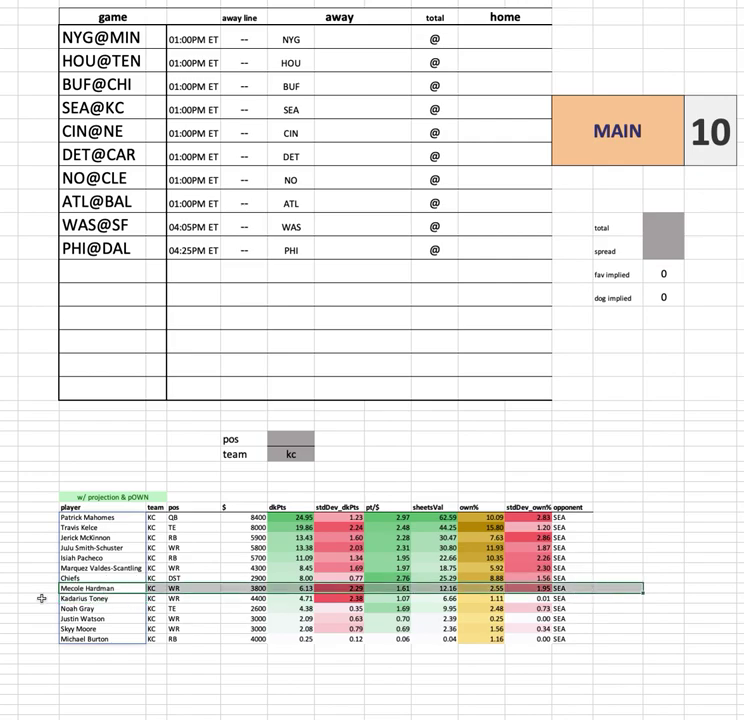
click(93, 597)
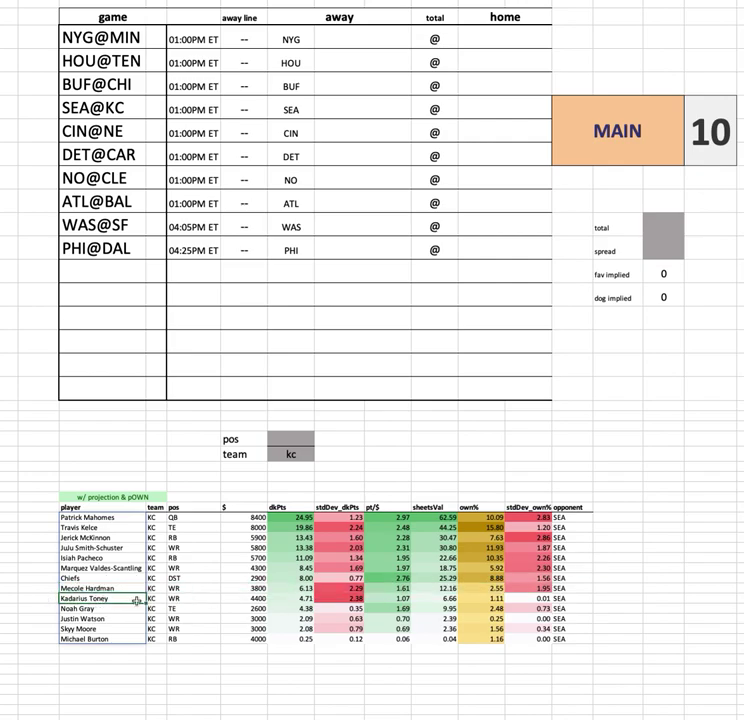
ctrl+click(120, 568)
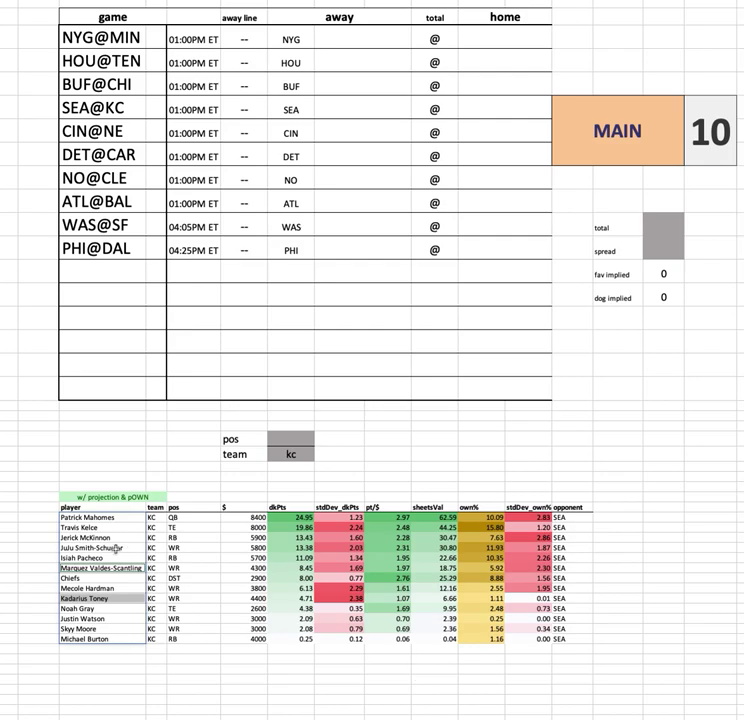
click(72, 588)
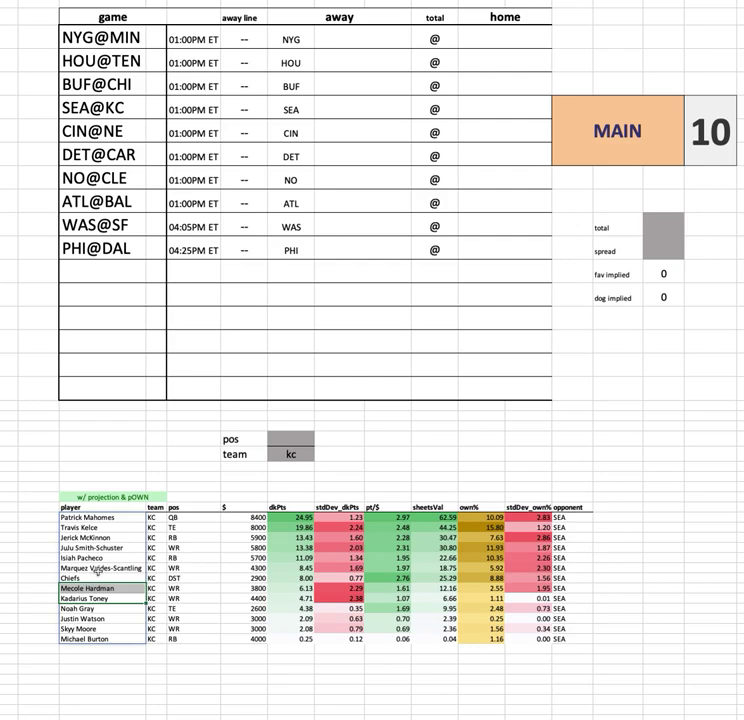
- Finish considering the 3800 and 4400 KC wide receivers, and examine the projection row of the 5800 KC wide receiver
key(shift+Down)
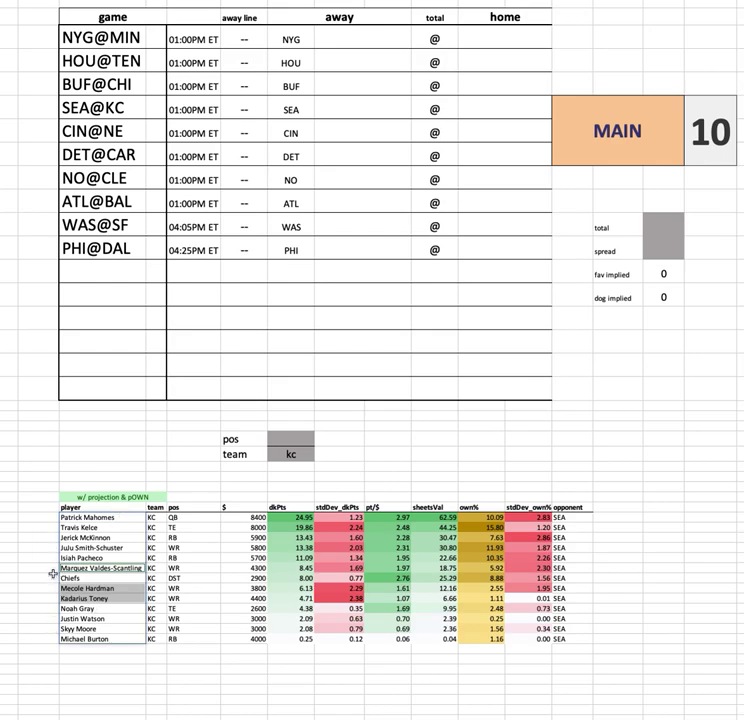
click(70, 546)
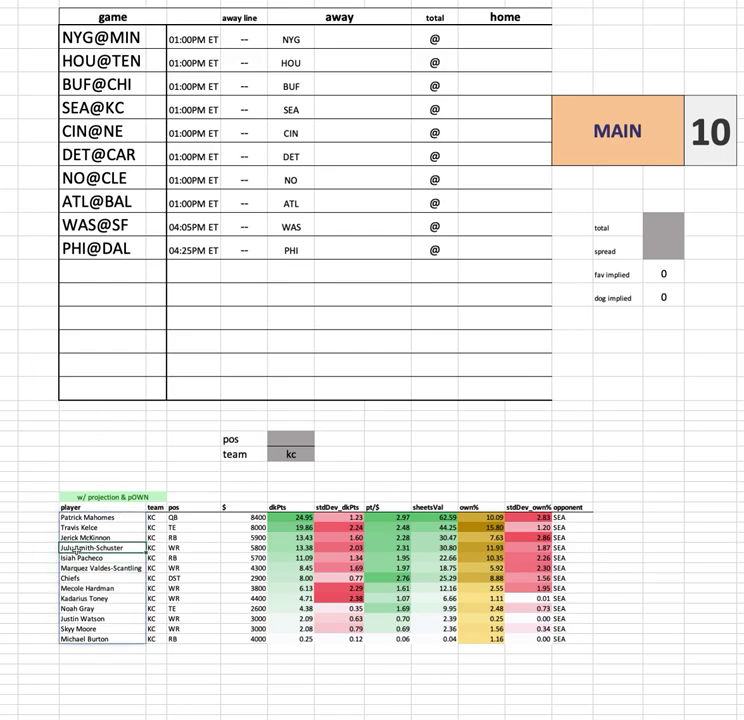
click(607, 551)
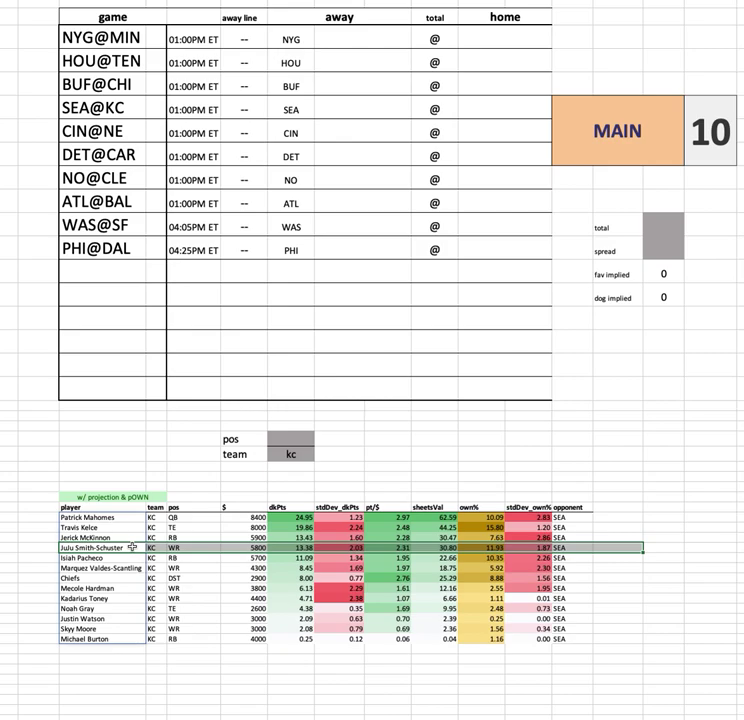
click(123, 660)
click(106, 548)
key(shift+space)
- Examine the full projection row of the KC defense, including its salary
click(105, 577)
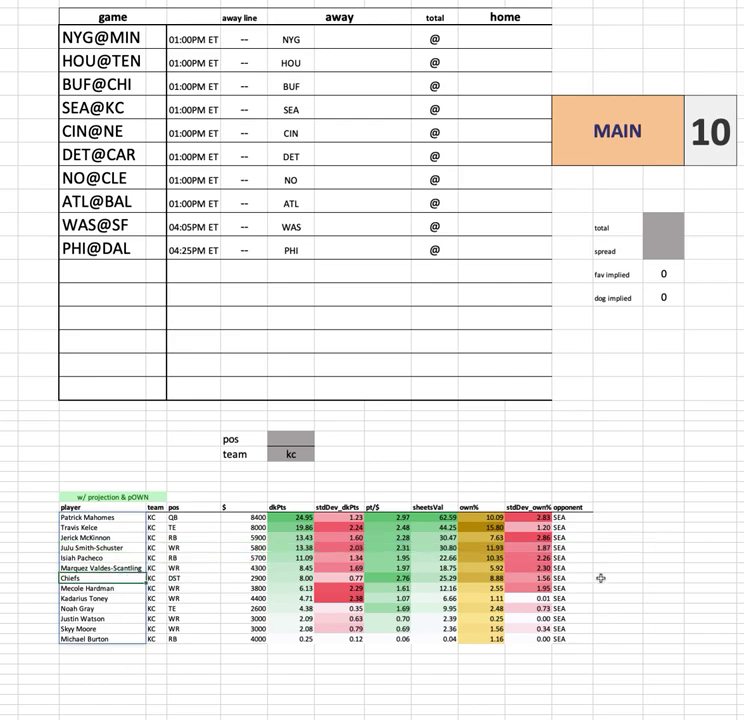
key(shift+space)
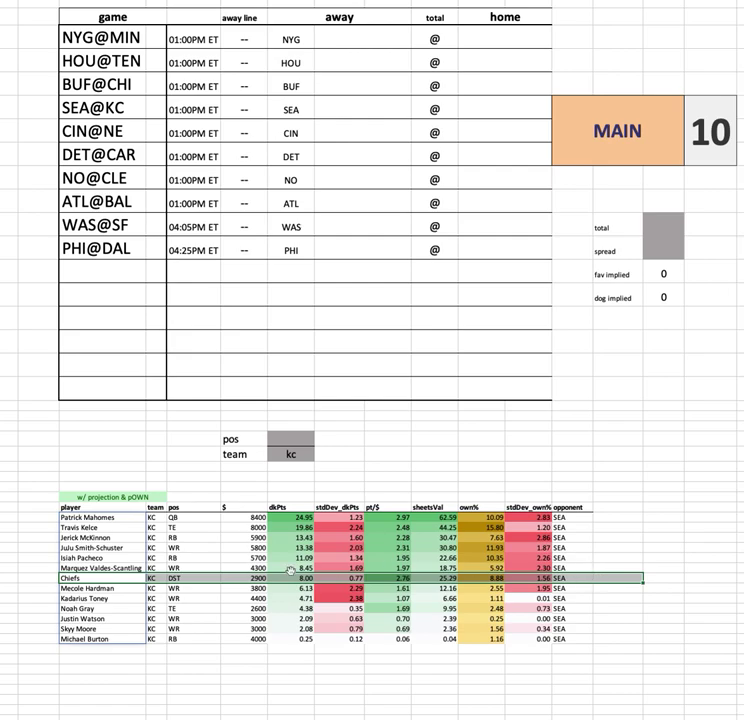
key(Tab)
key(Tab)
key(Tab)
key(ctrl+space)
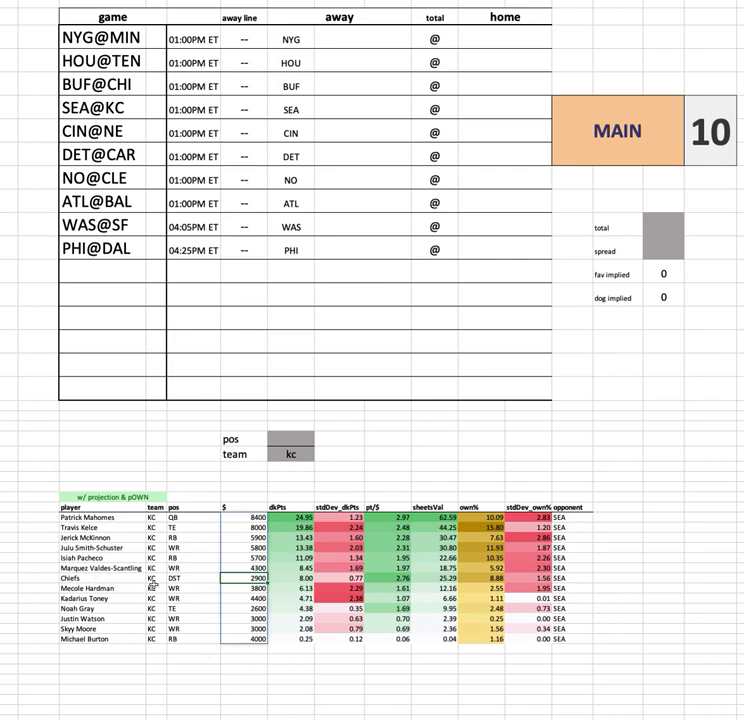
shift+click(624, 578)
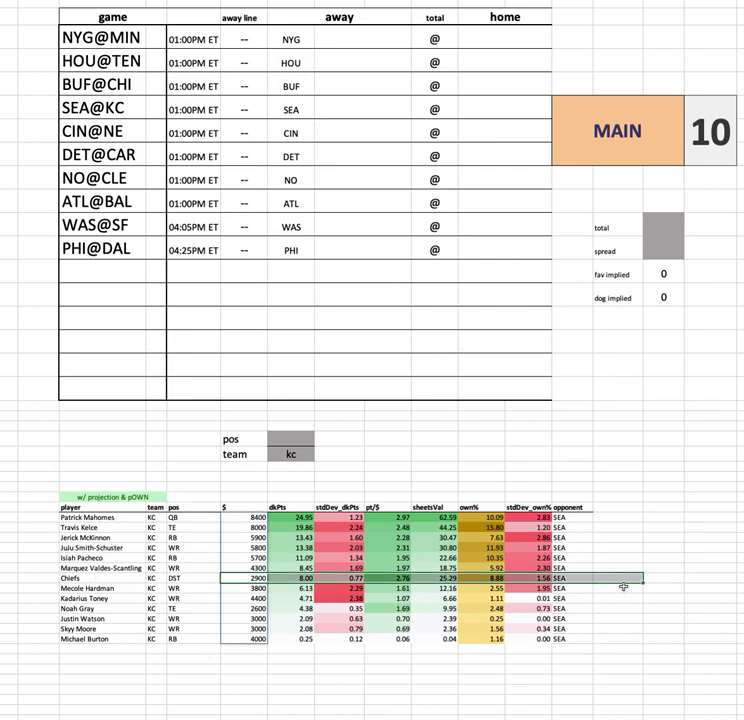
click(621, 609)
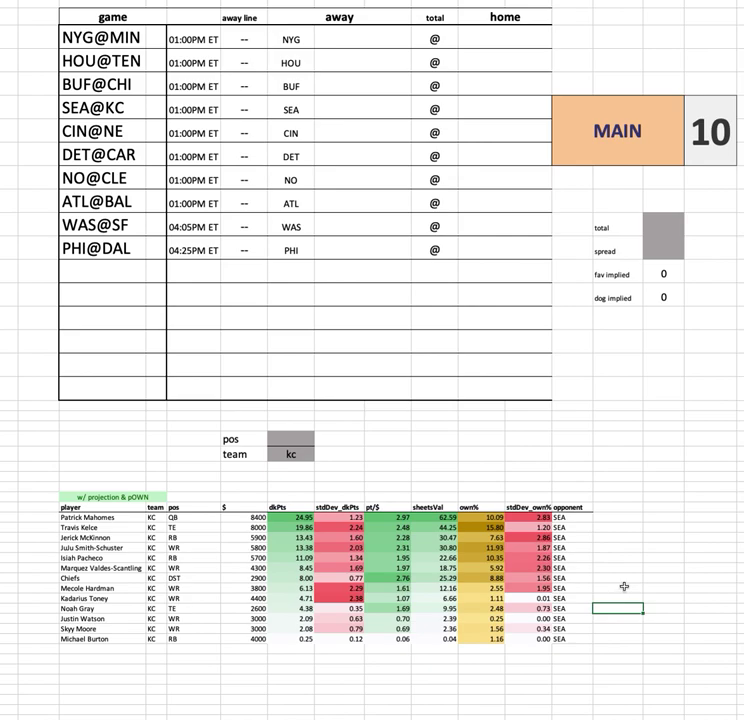
- Recheck the KC defense's figures from salary through projected ownership, including its sheetsVal
click(248, 578)
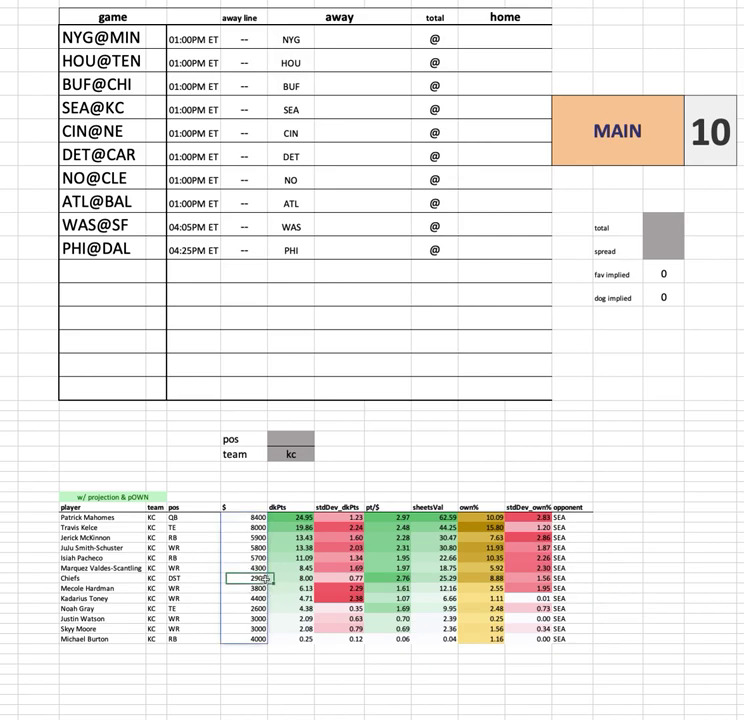
shift+click(487, 578)
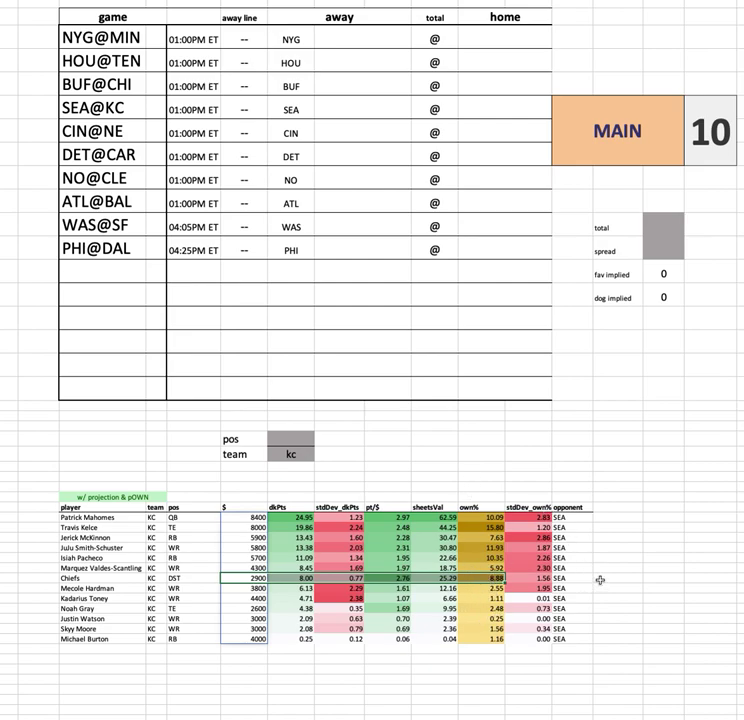
key(Right)
key(Right)
key(Right)
click(435, 578)
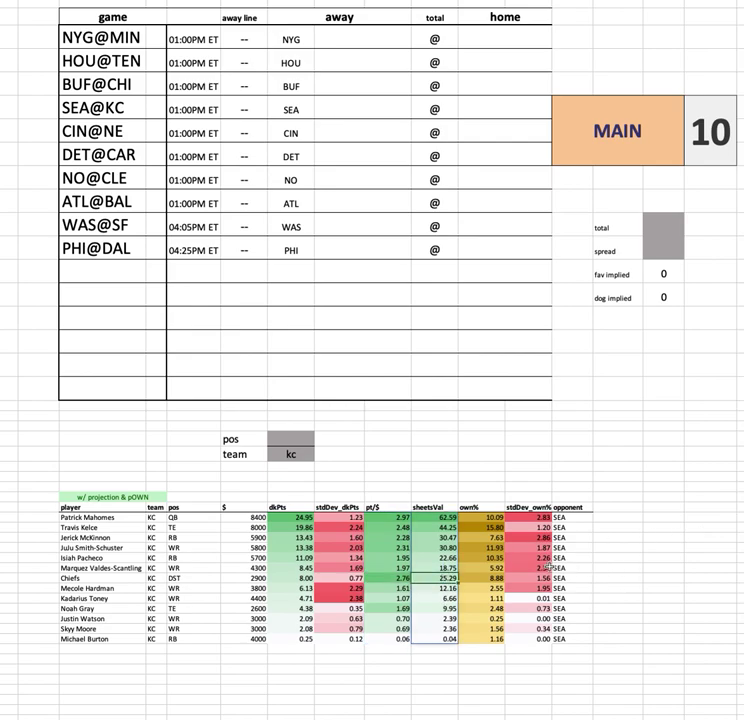
click(243, 578)
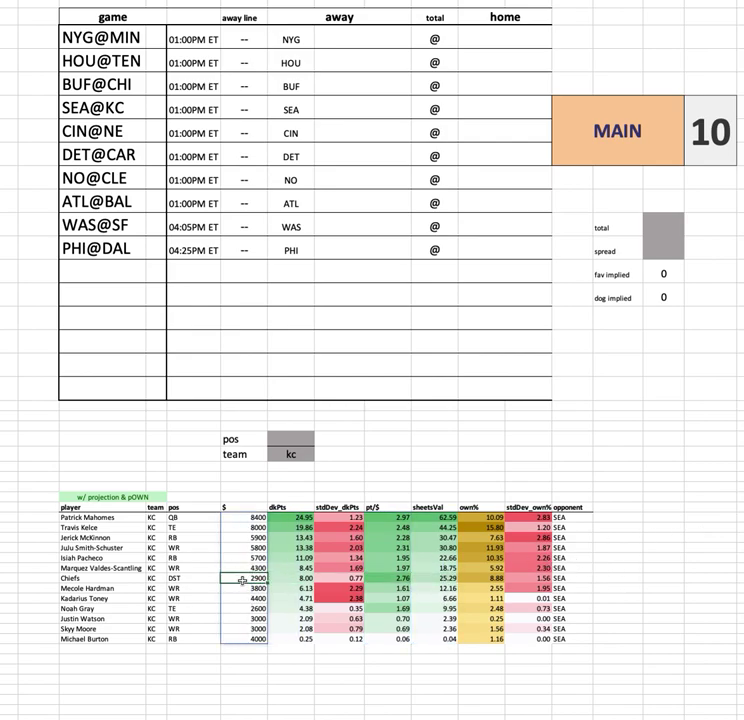
- Set the team filter to cin and move on to the CIN@NE game
click(291, 454)
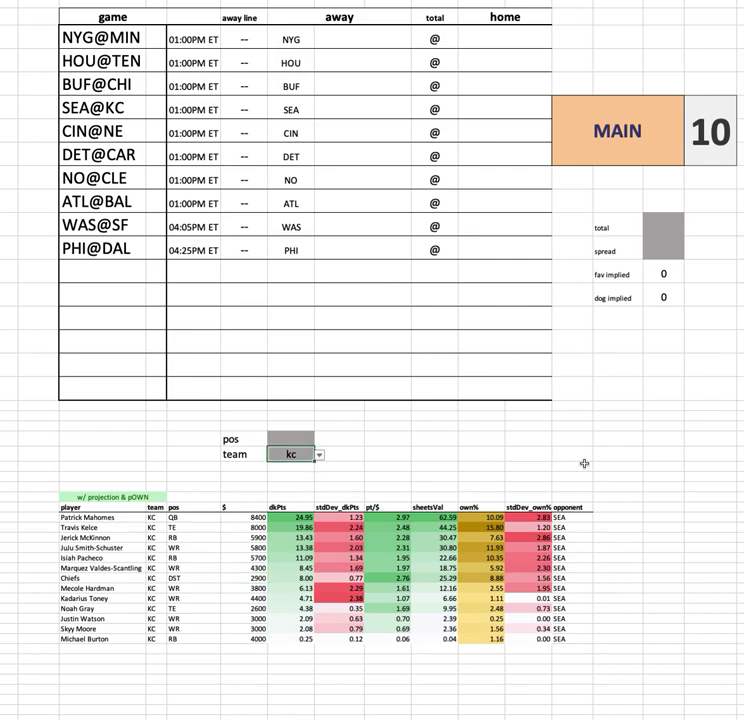
text(cin)
key(Return)
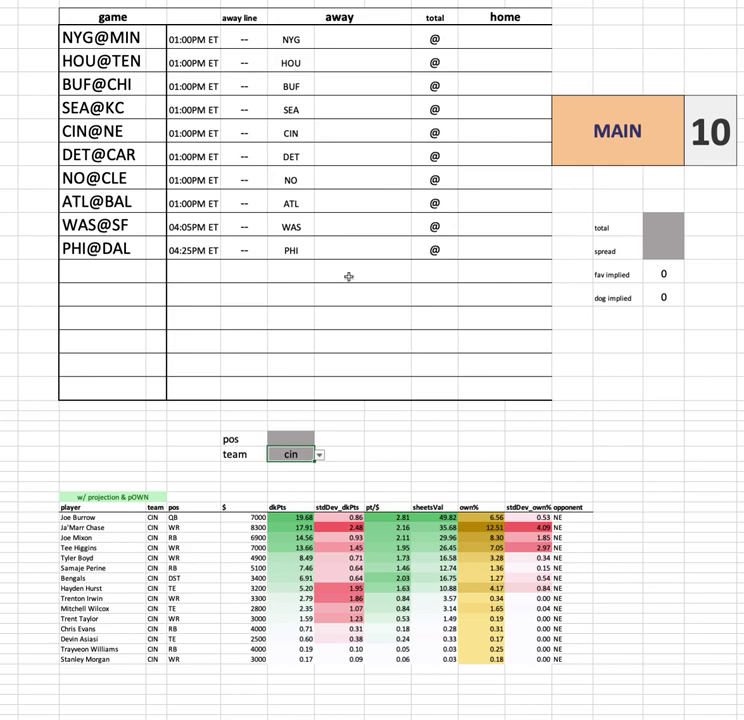
click(77, 130)
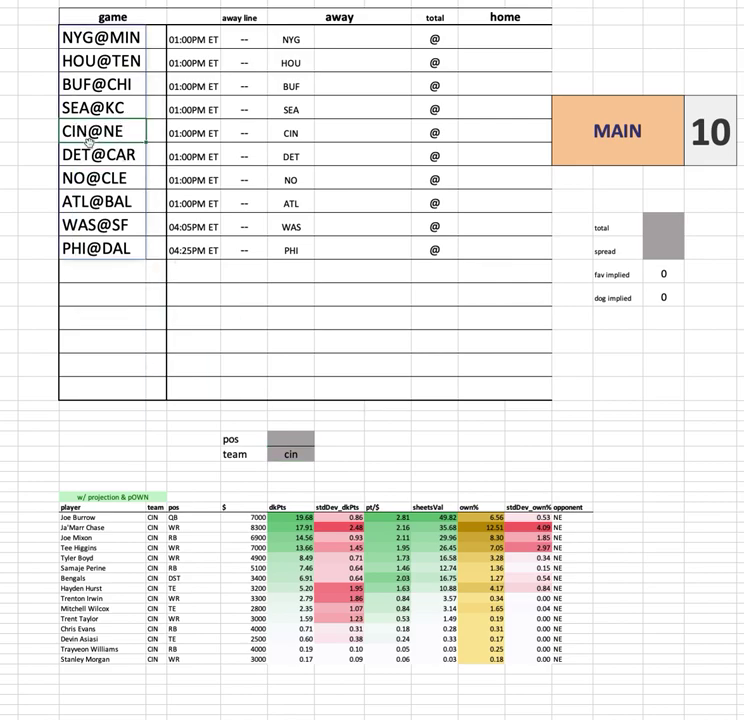
- Survey the whole CIN projection table for the CIN@NE game and compare the projected ownership of all CIN players
click(617, 679)
shift+click(50, 475)
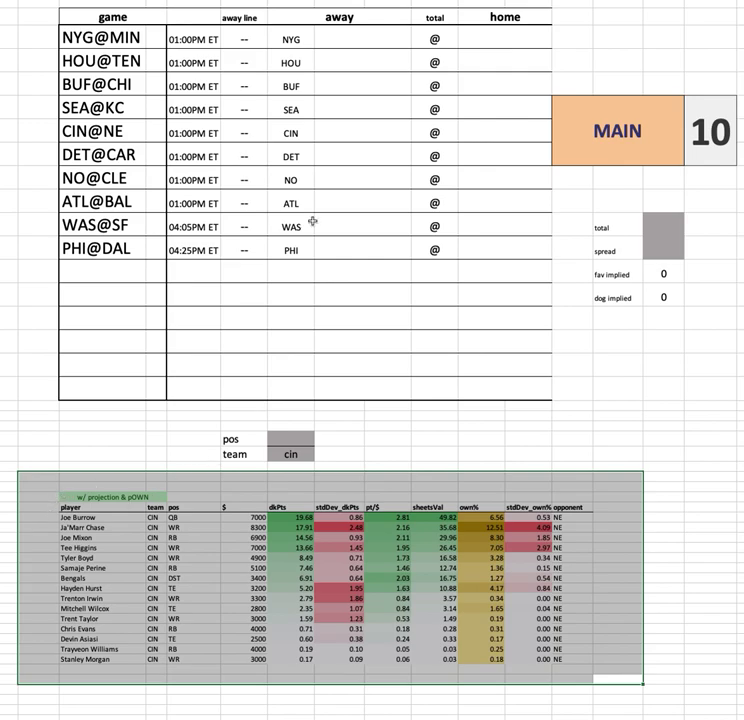
click(119, 108)
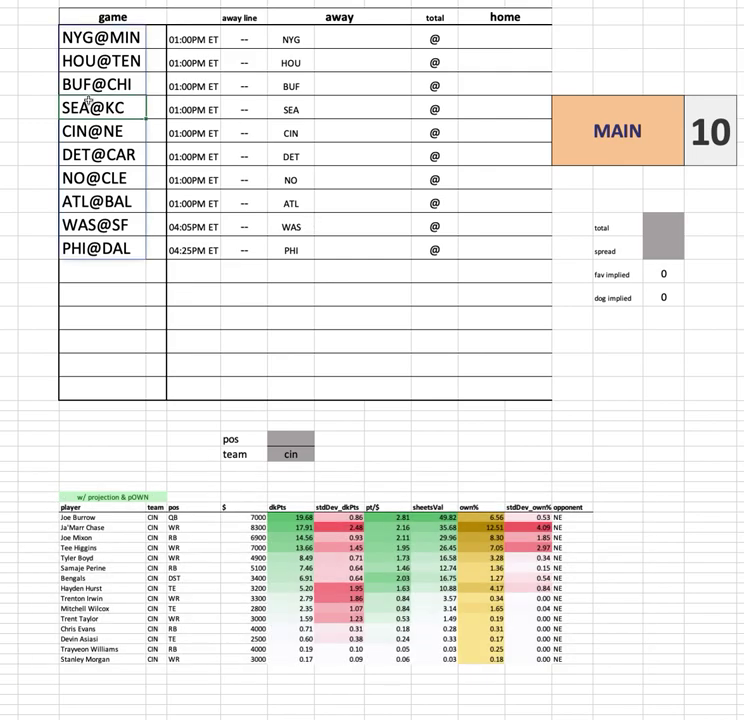
click(68, 132)
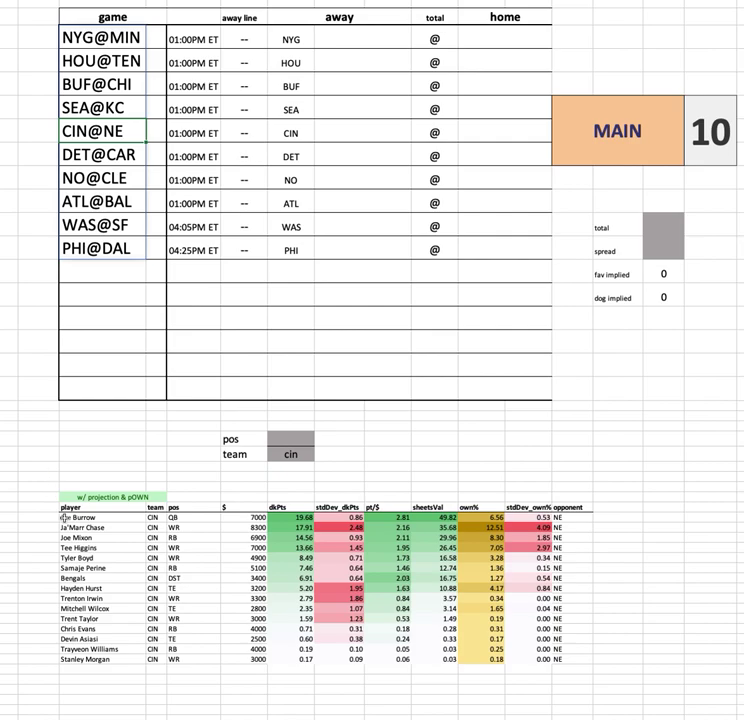
drag(488, 501, 492, 671)
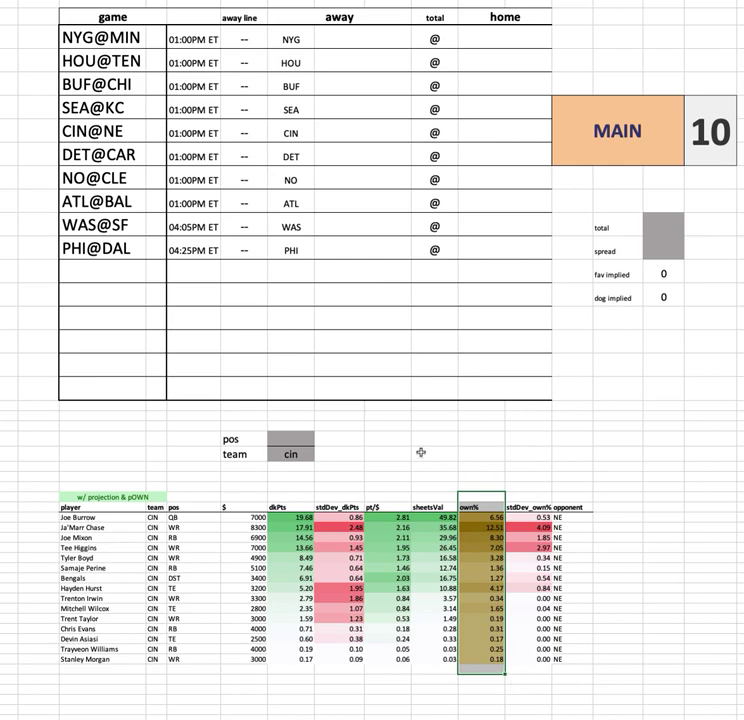
- Consider the CIN quarterback and lead running back, and examine the projection row and ownership of the 8300 wide receiver
click(113, 518)
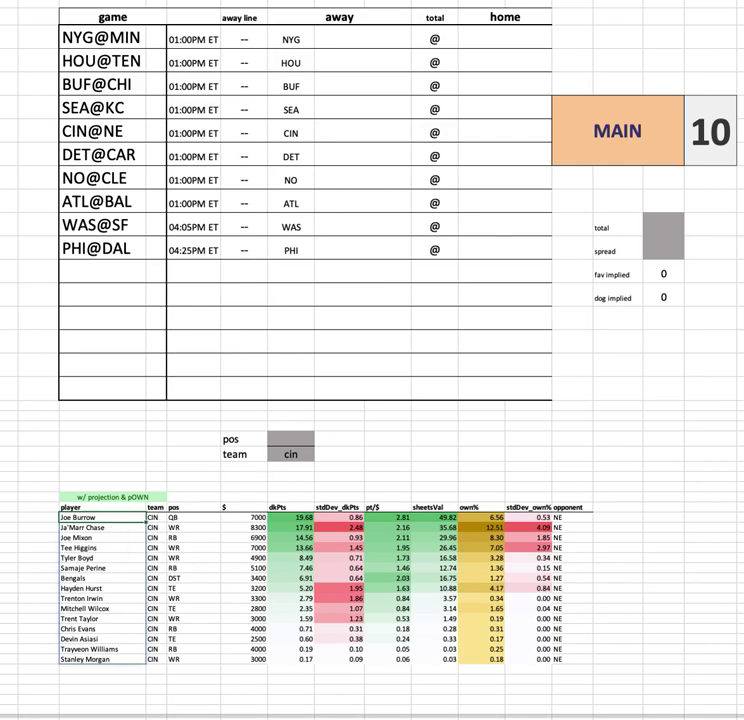
click(340, 37)
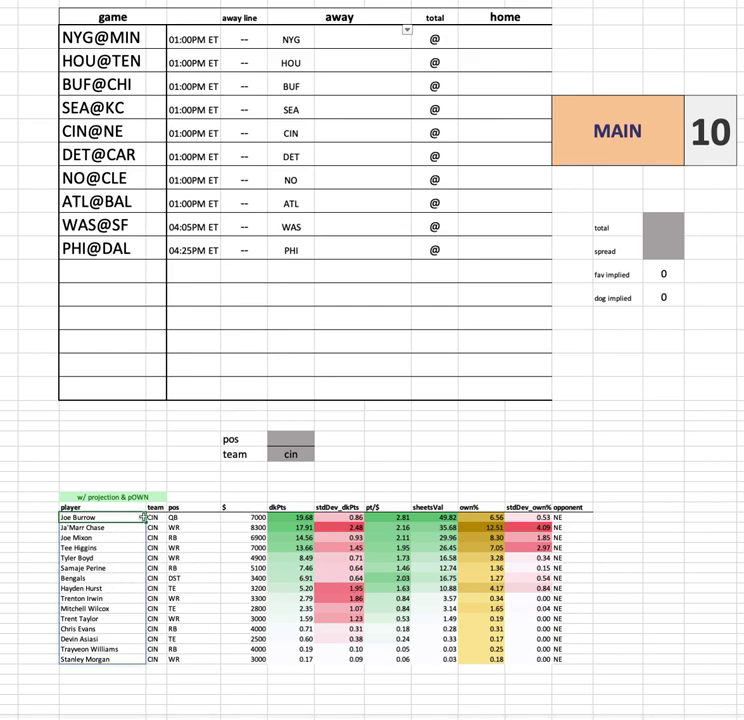
click(97, 537)
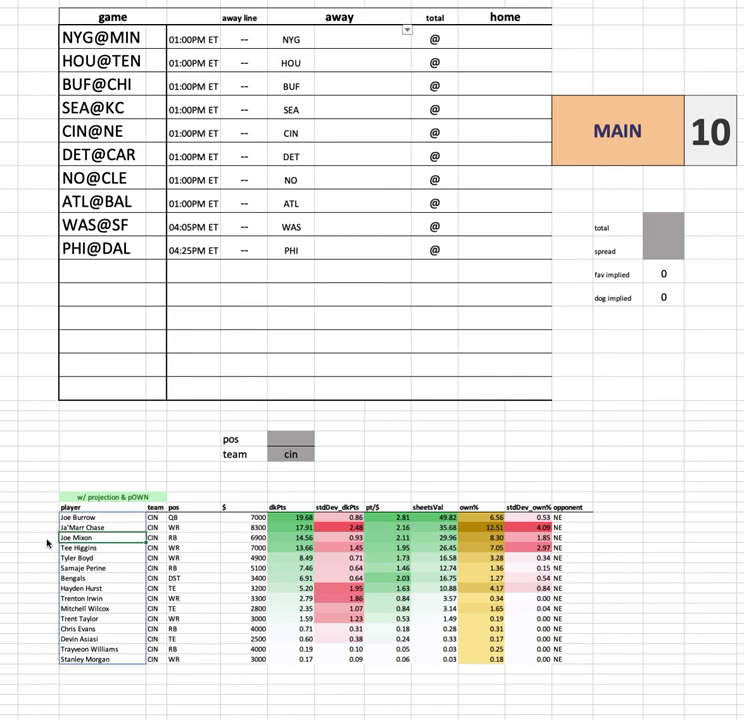
drag(100, 528, 683, 527)
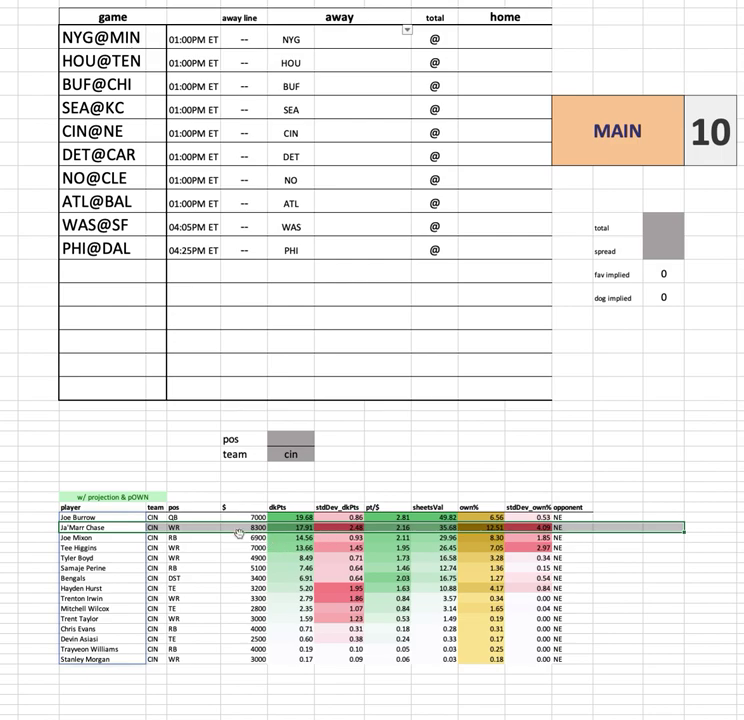
click(123, 530)
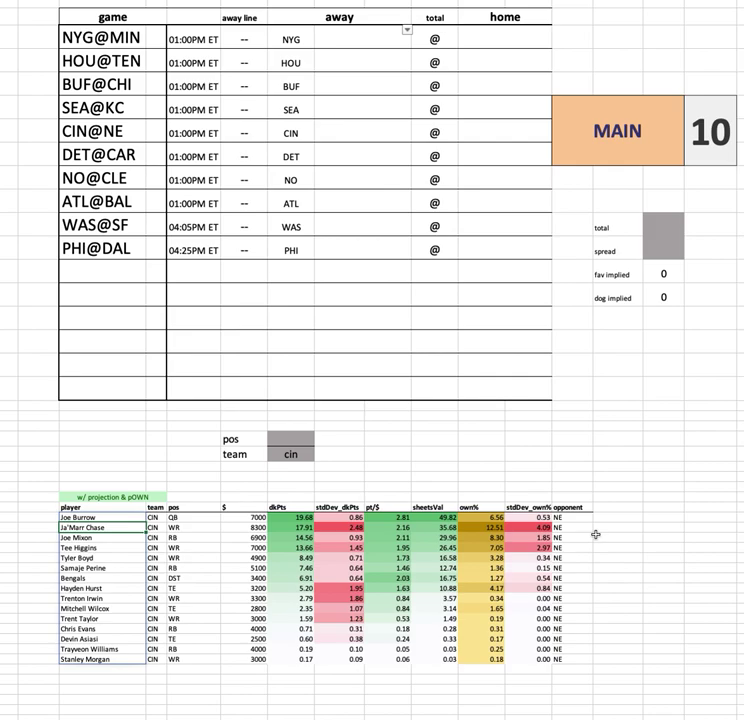
click(133, 517)
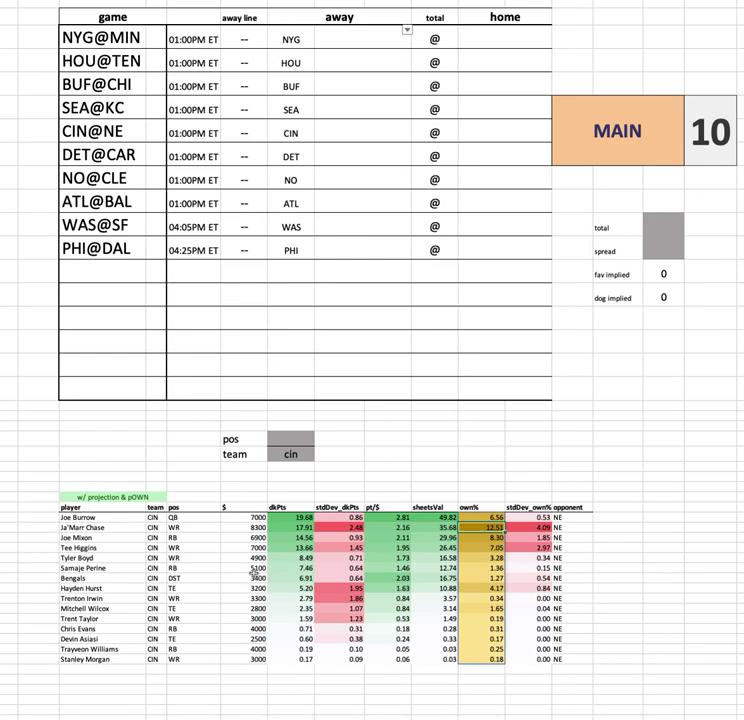
- Review the complete CIN projection table again as a whole, from its header through the last player
click(33, 480)
shift+click(621, 671)
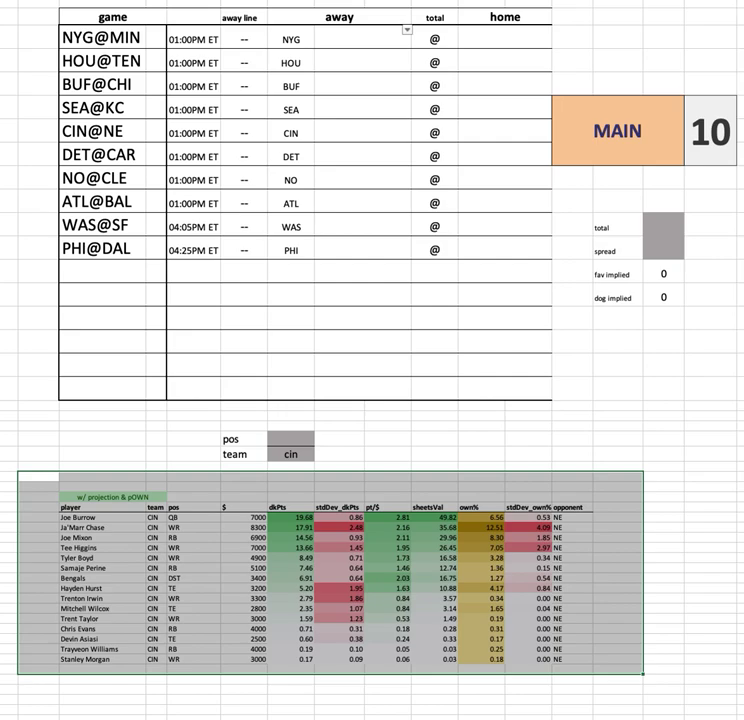
click(600, 440)
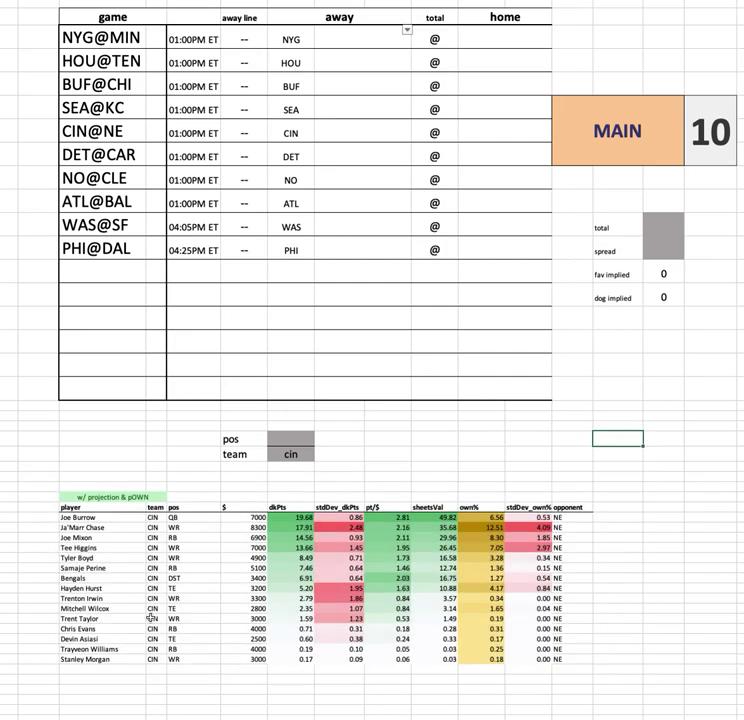
click(50, 485)
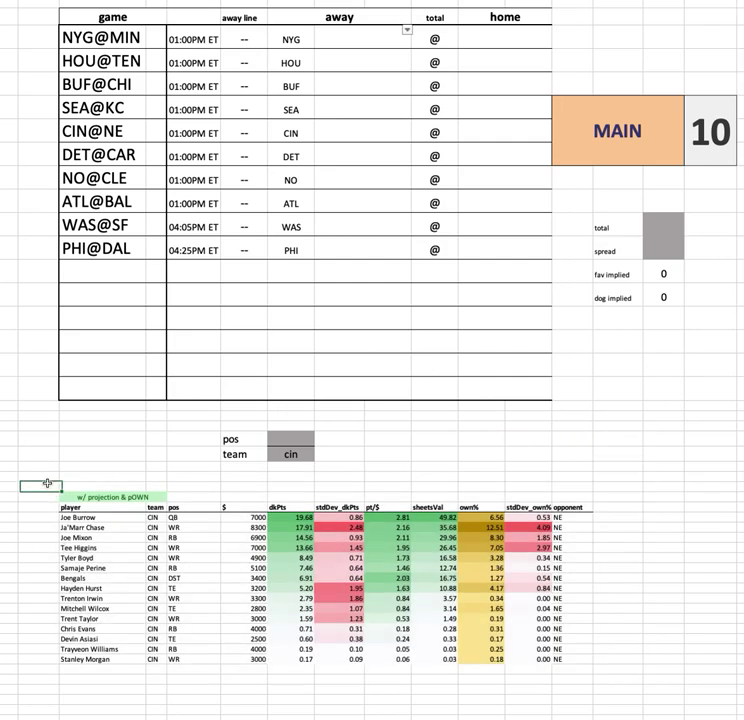
shift+click(604, 676)
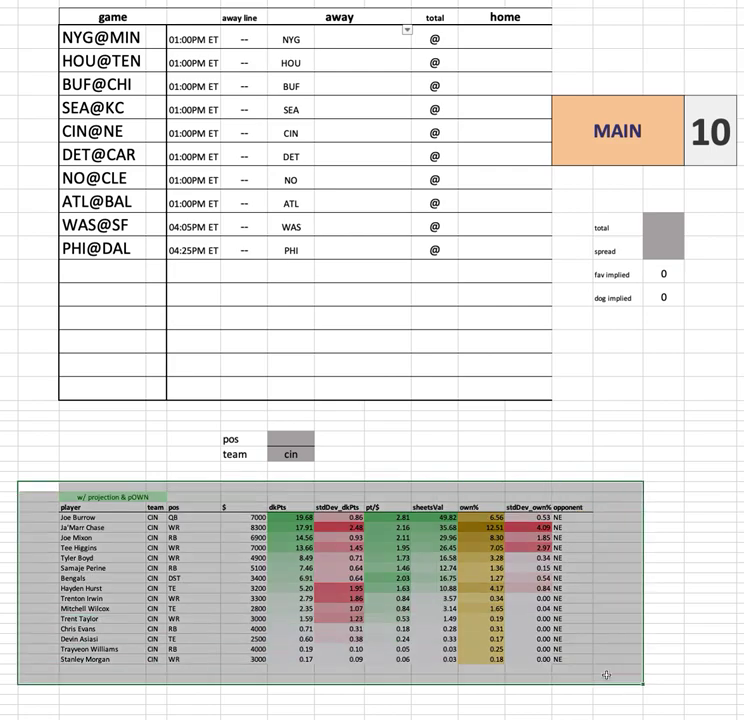
- Examine the projection rows of the 7000 and 4900 CIN wide receivers and recheck the lead CIN running back
click(95, 537)
drag(284, 546, 594, 548)
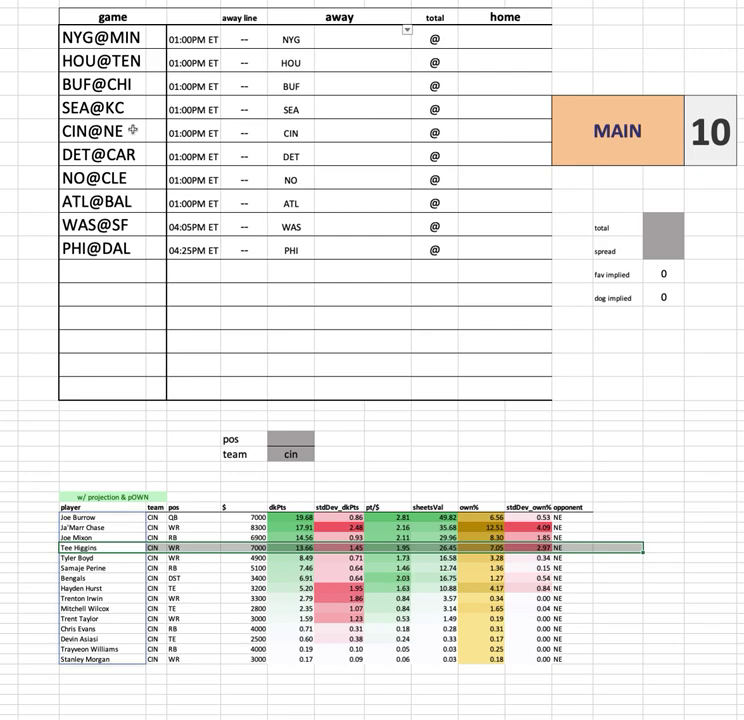
click(42, 538)
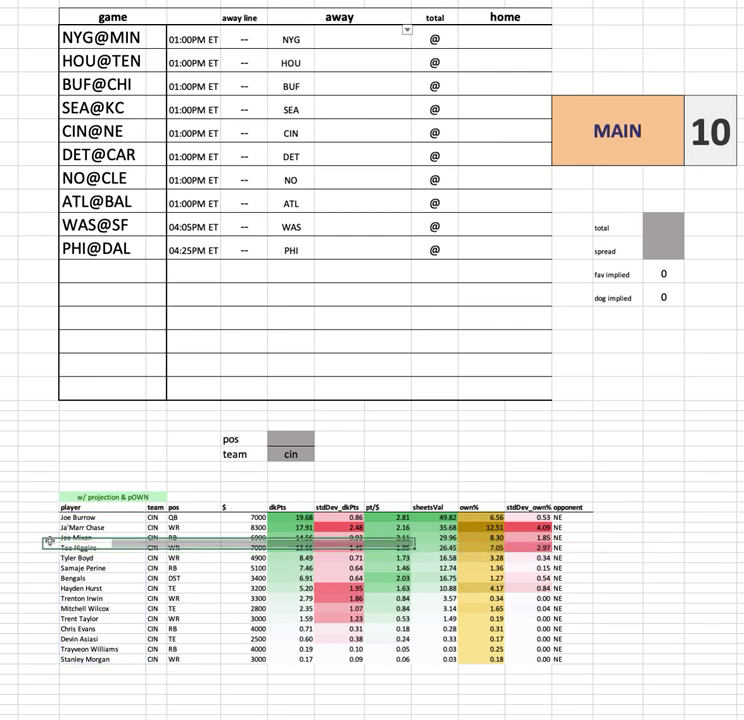
click(90, 558)
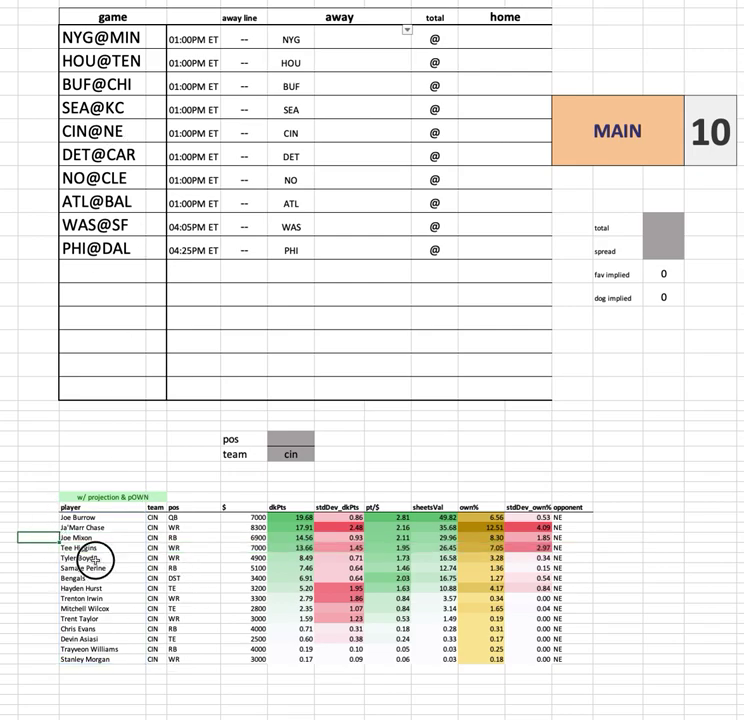
shift+click(607, 560)
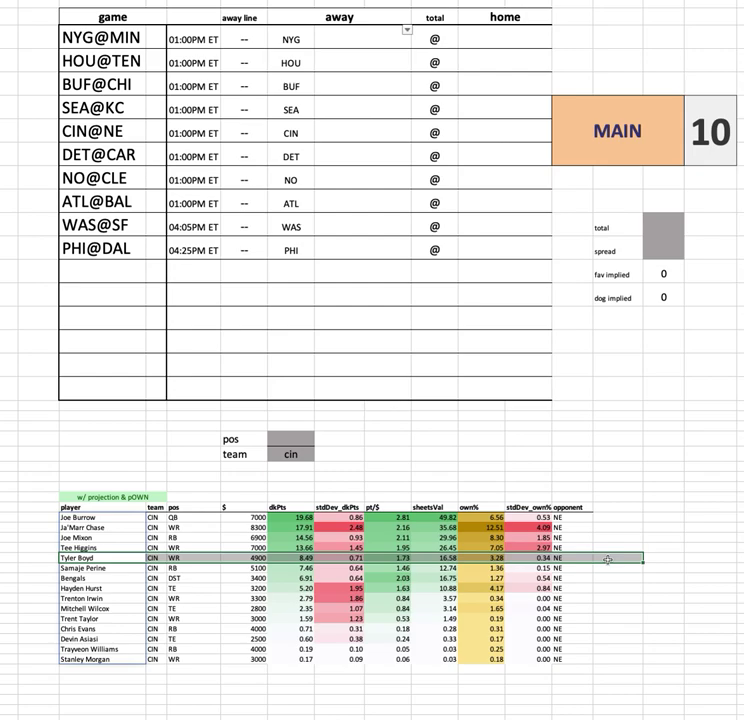
click(43, 559)
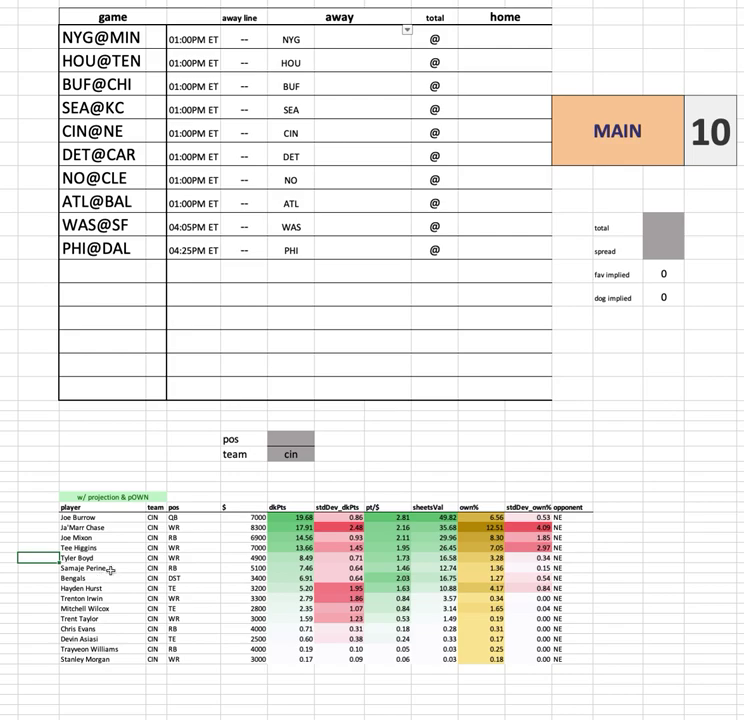
click(144, 537)
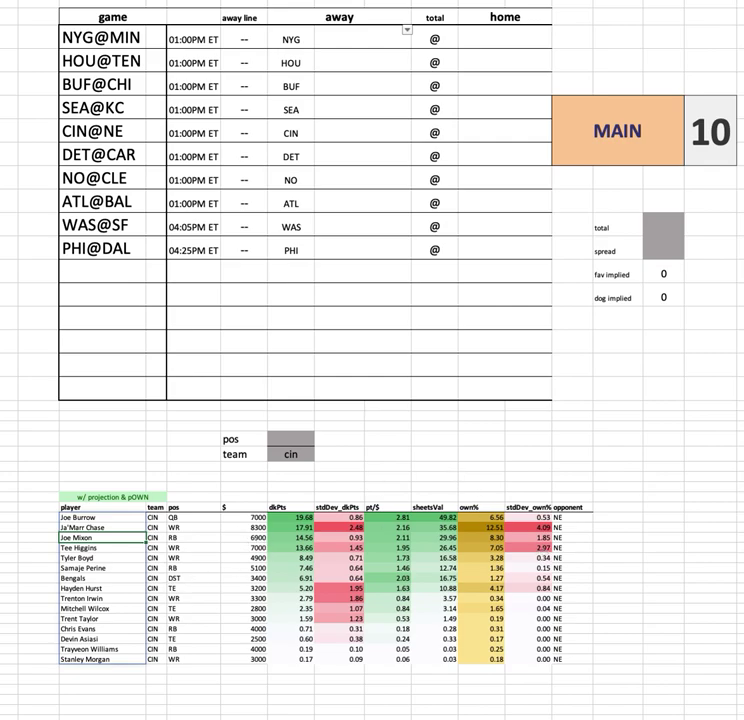
- Compare the lead and backup CIN running backs by projection and ownership, and check the Bengals defense salary
click(50, 538)
click(107, 568)
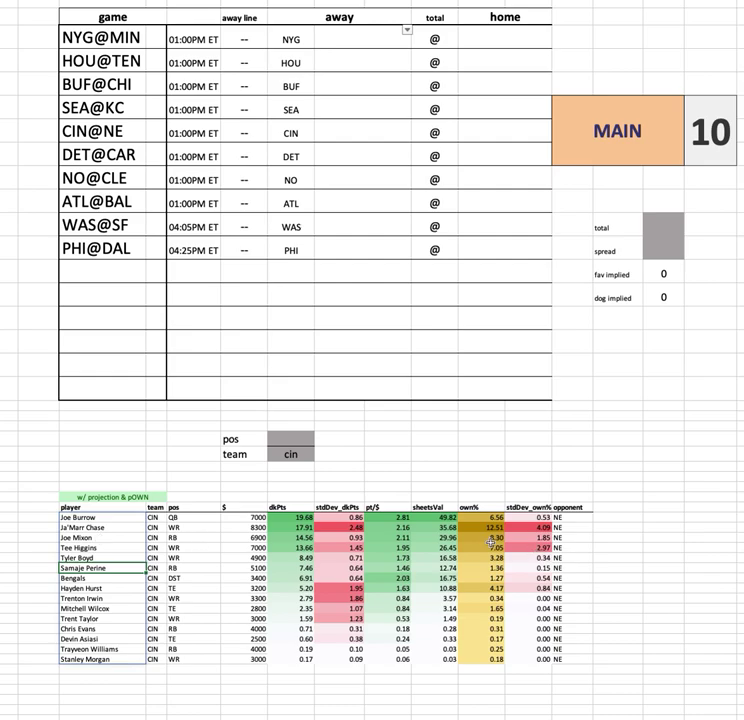
drag(482, 537, 485, 659)
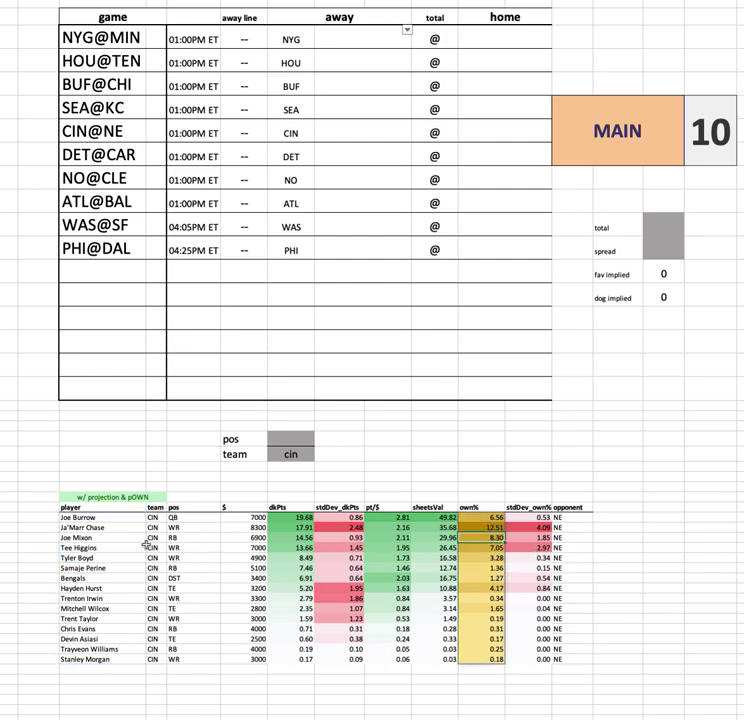
drag(102, 539, 596, 541)
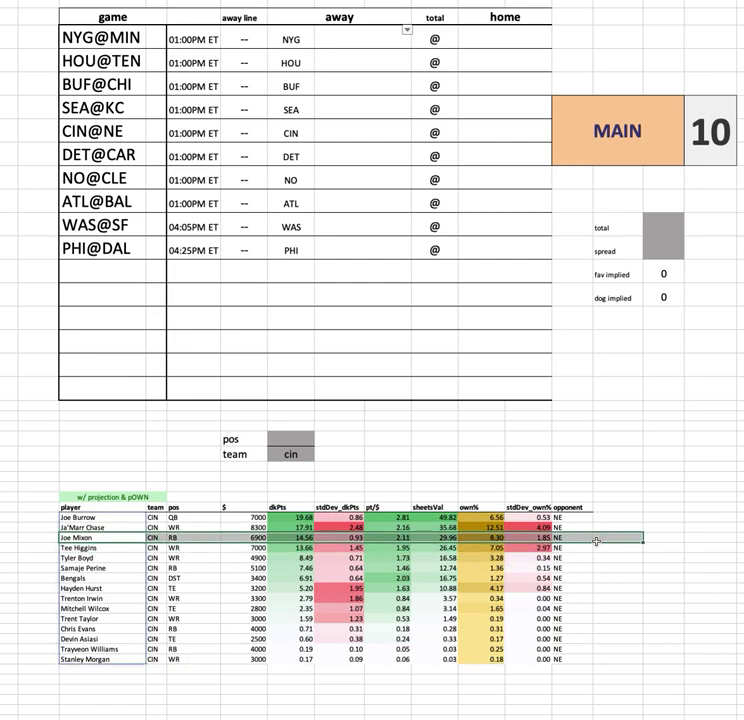
click(30, 537)
shift+click(614, 539)
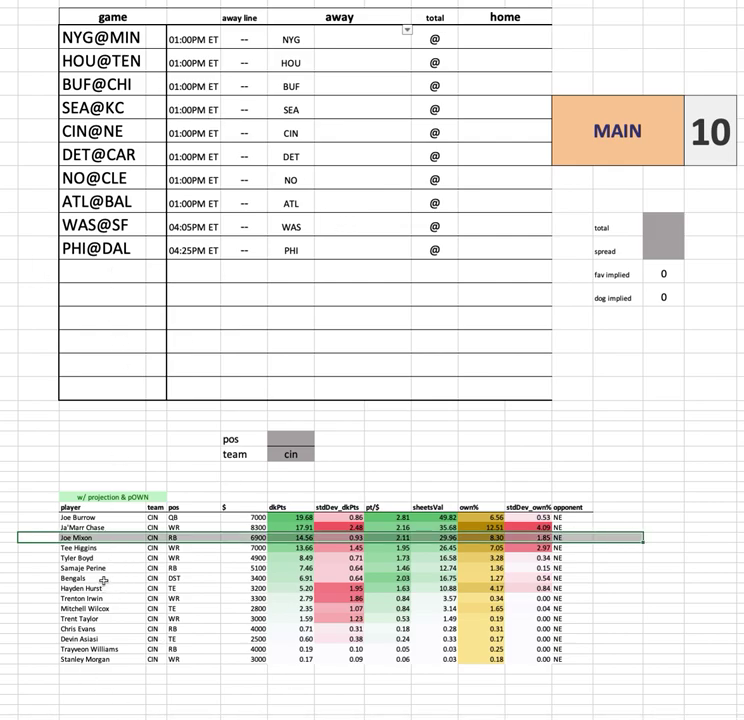
click(262, 578)
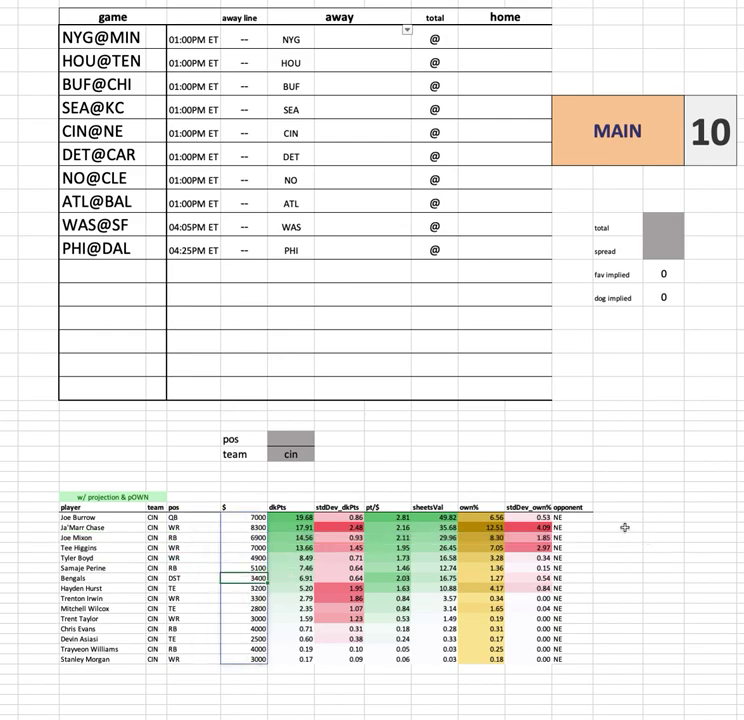
click(124, 123)
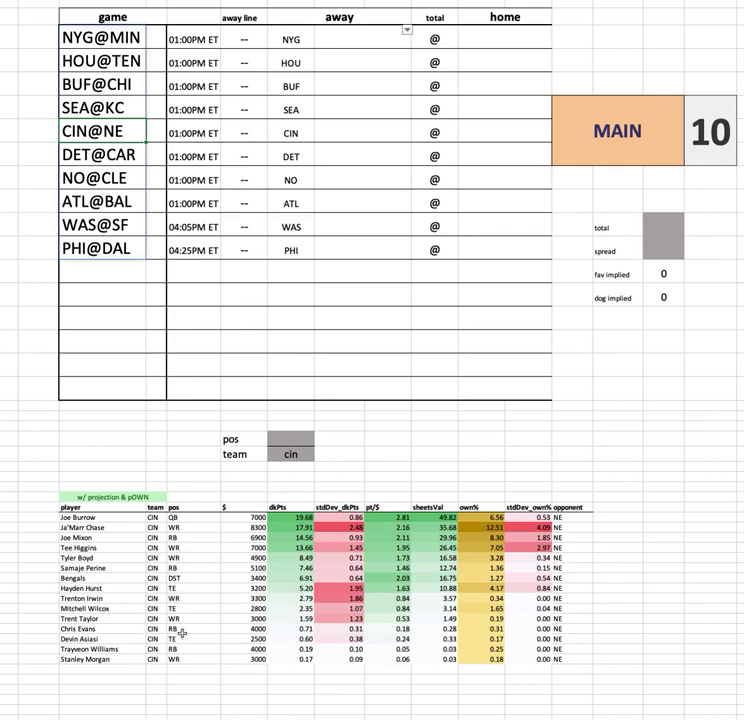
- Set the team filter to ne and survey the whole NE projection table for the CIN@NE game
click(300, 458)
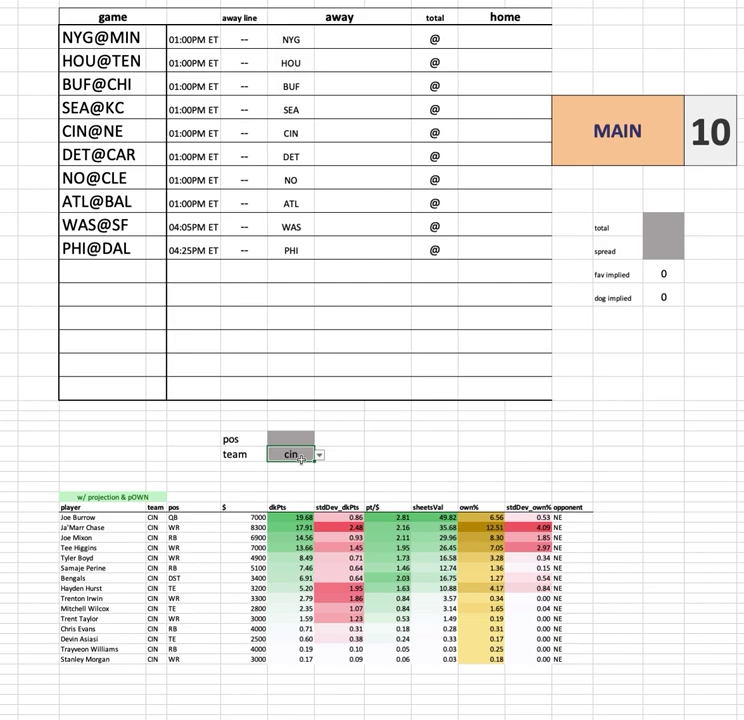
text(ne)
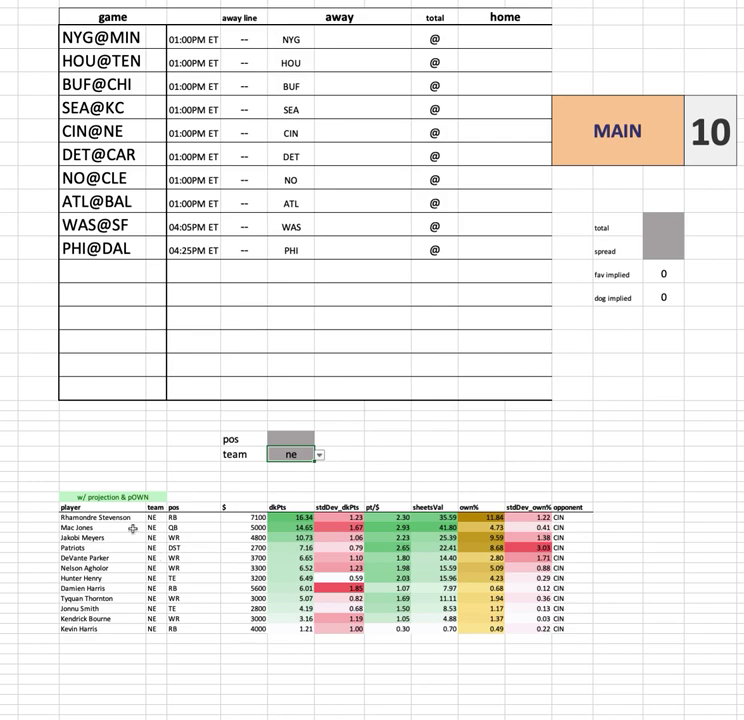
drag(130, 517, 640, 630)
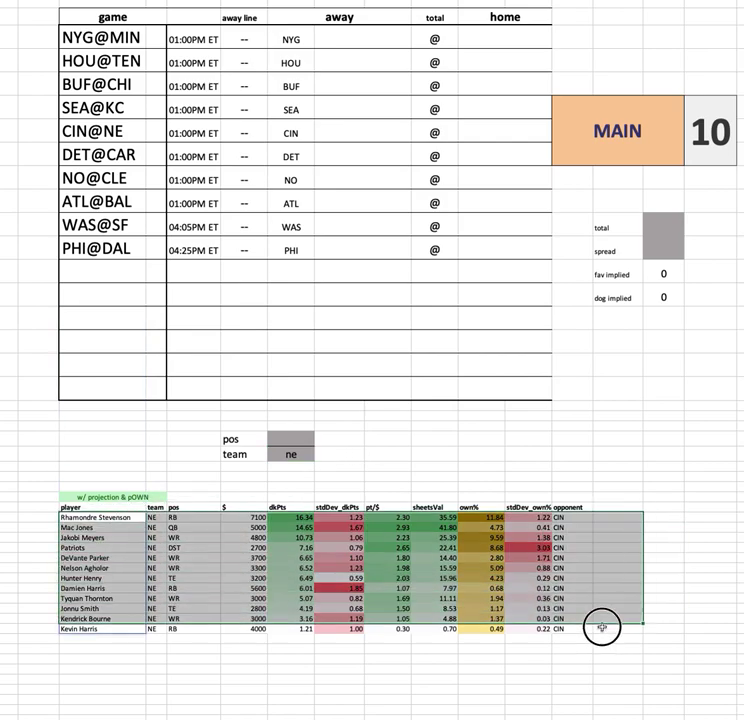
- Consider the lead NE running back and examine the full projection row of the NE quarterback
click(118, 515)
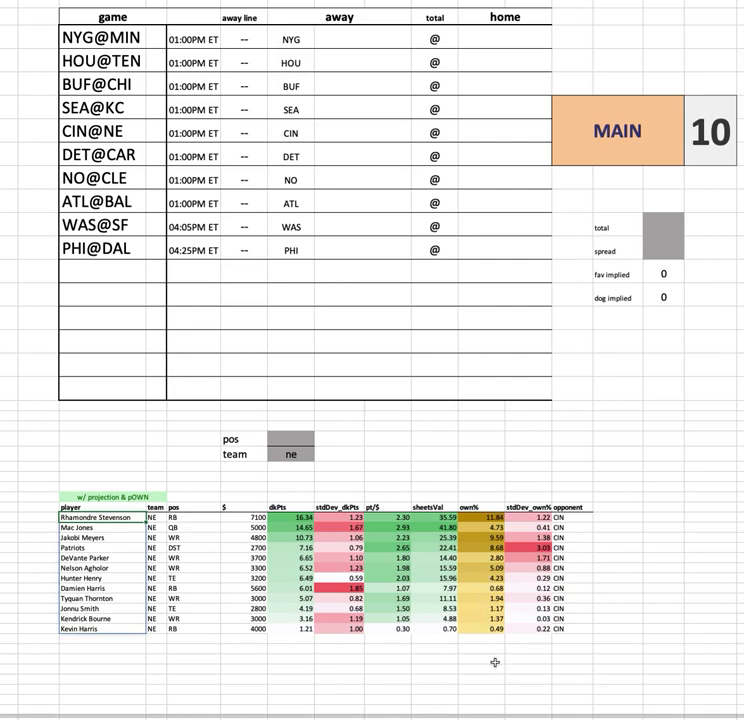
click(133, 527)
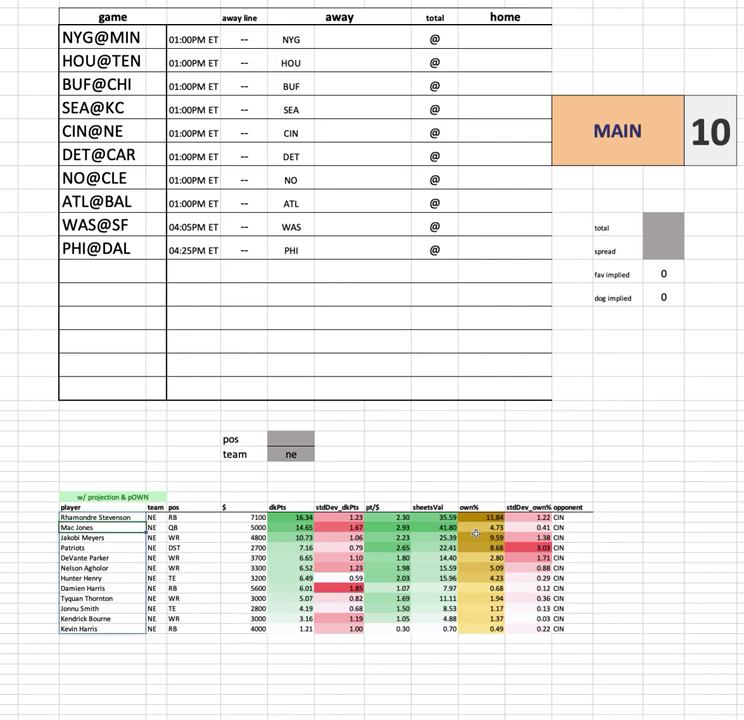
shift+click(614, 528)
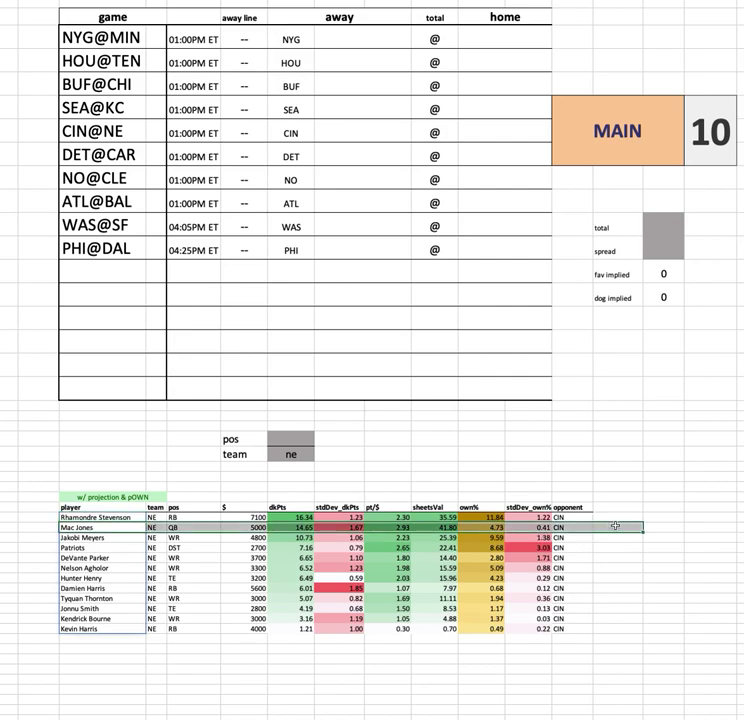
click(549, 657)
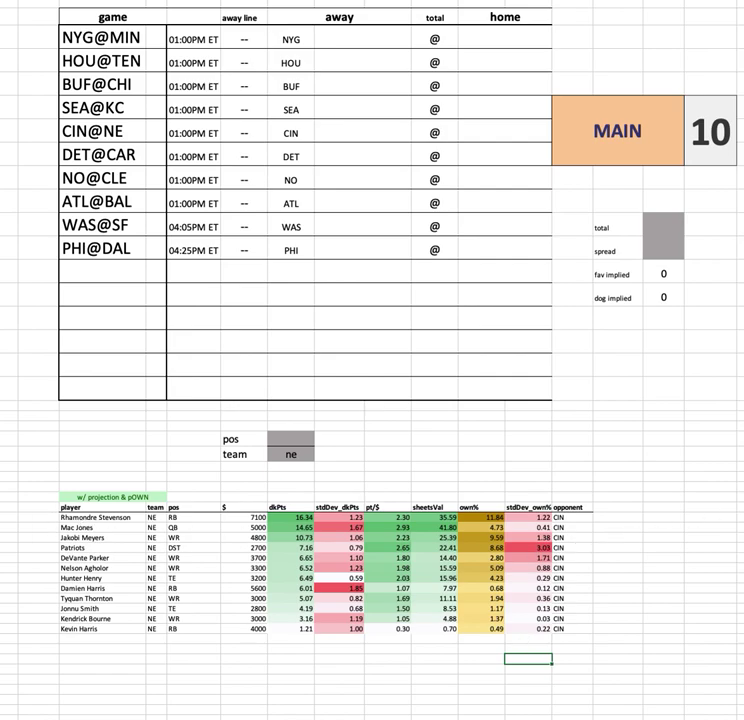
- Check the 4800 and 3700 NE wide receivers and compare the NE salaries from the 4800 receiver down
click(105, 538)
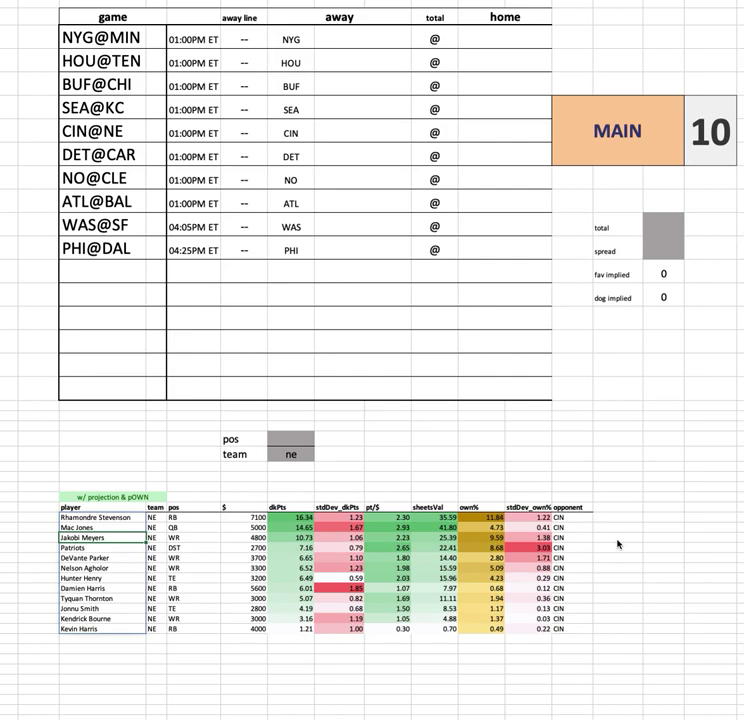
click(78, 557)
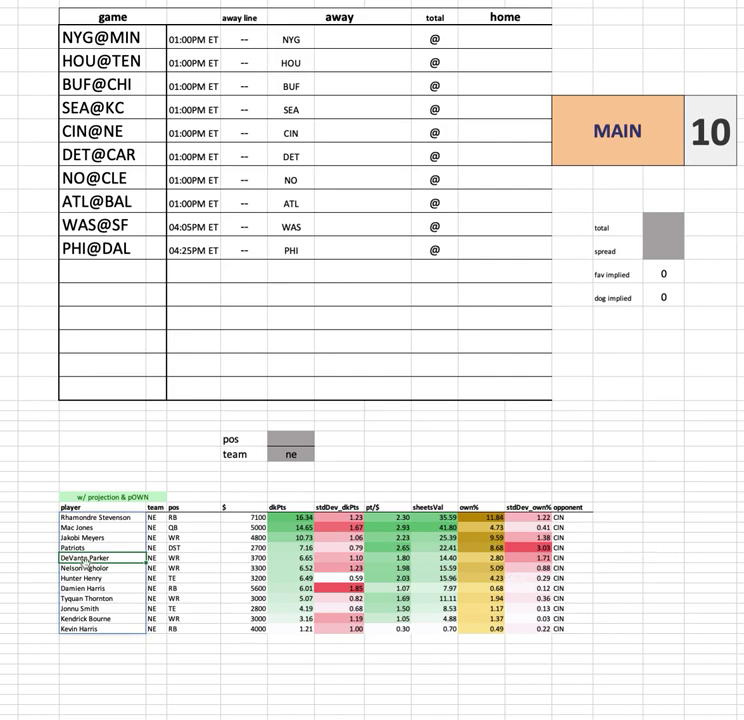
click(245, 537)
key(ctrl+shift+Down)
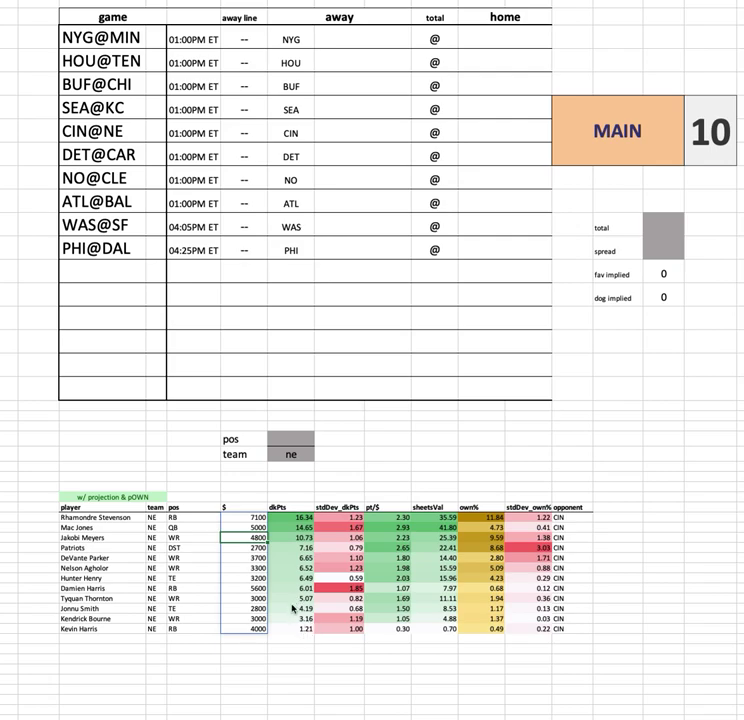
- Examine the Patriots defense's salary, projection and ownership across its full row
click(294, 458)
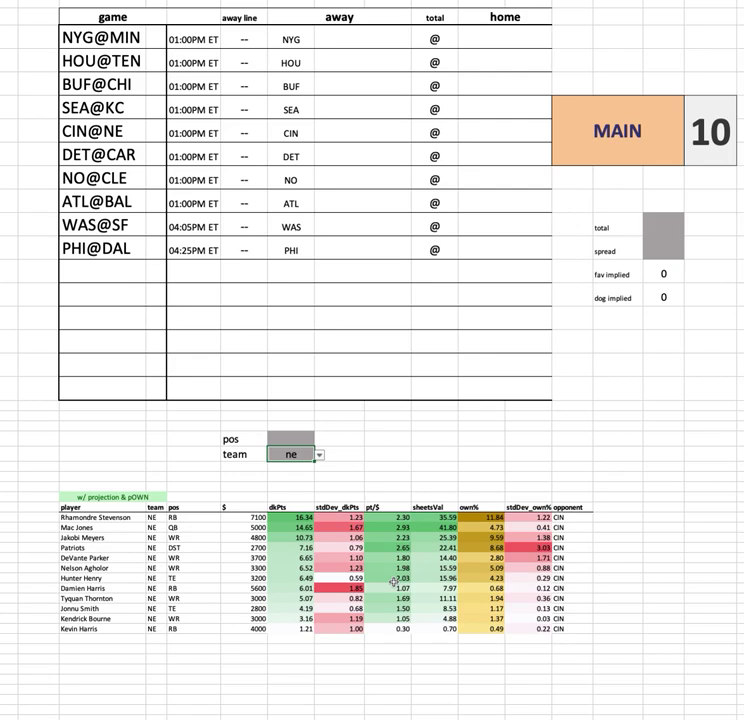
drag(245, 547, 482, 547)
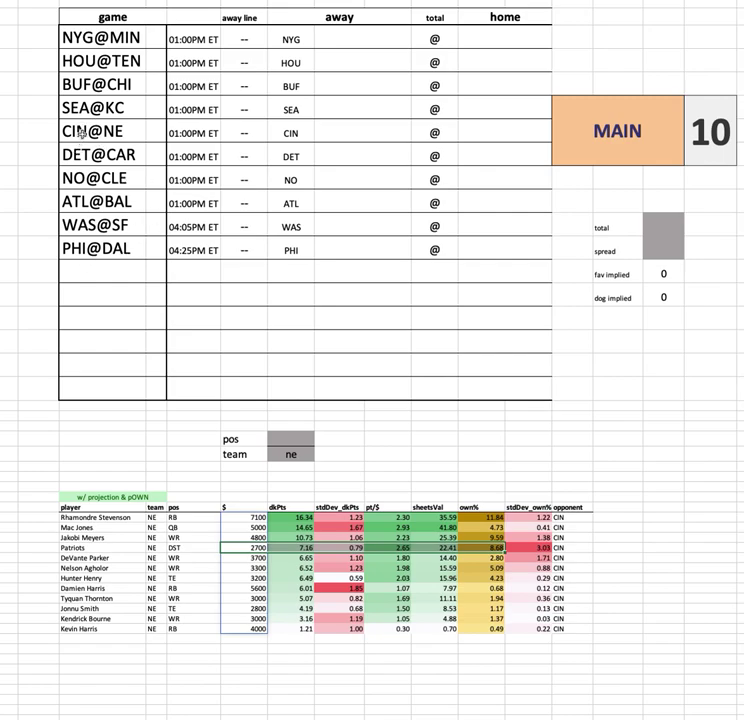
click(110, 547)
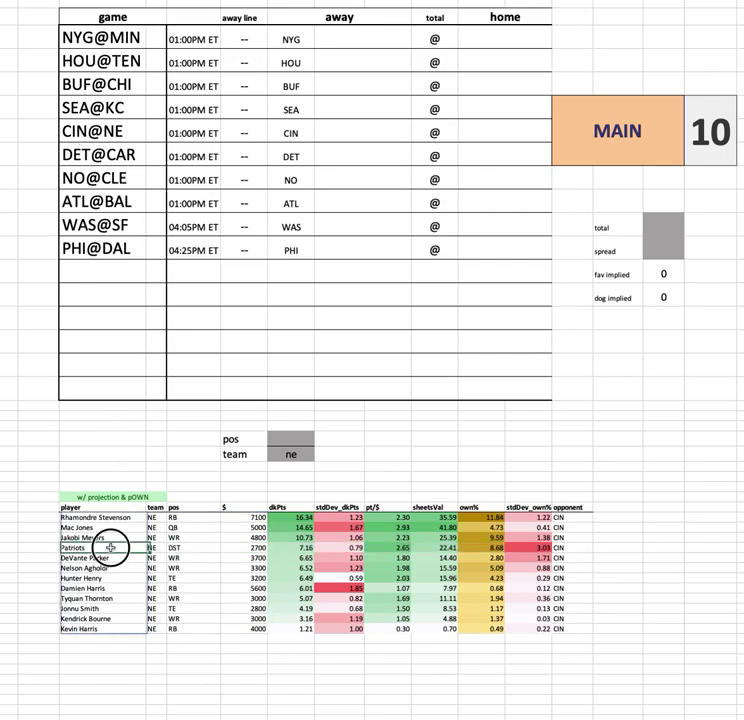
shift+click(620, 547)
- Set the team filter to det and review the DET salaries and the 7800 wide receiver's projection row
click(285, 454)
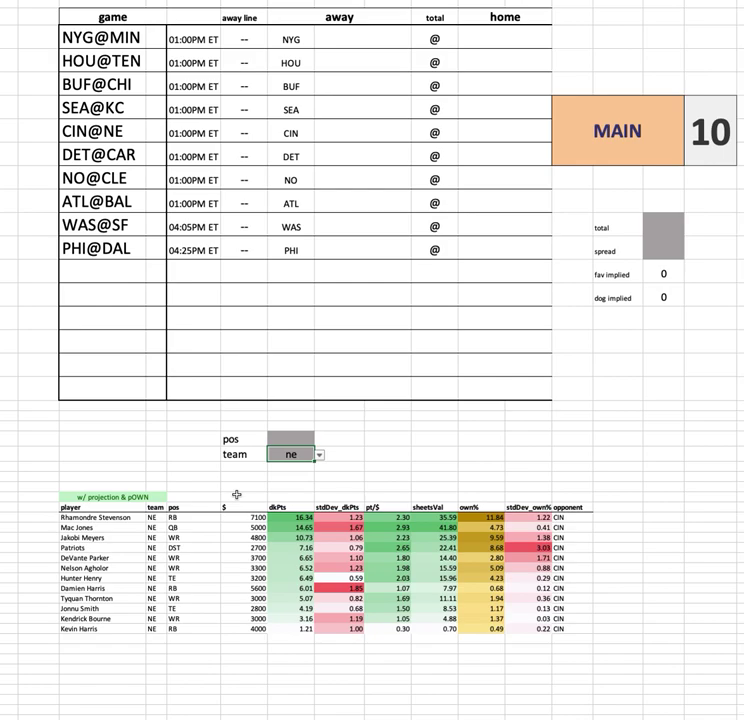
text(det)
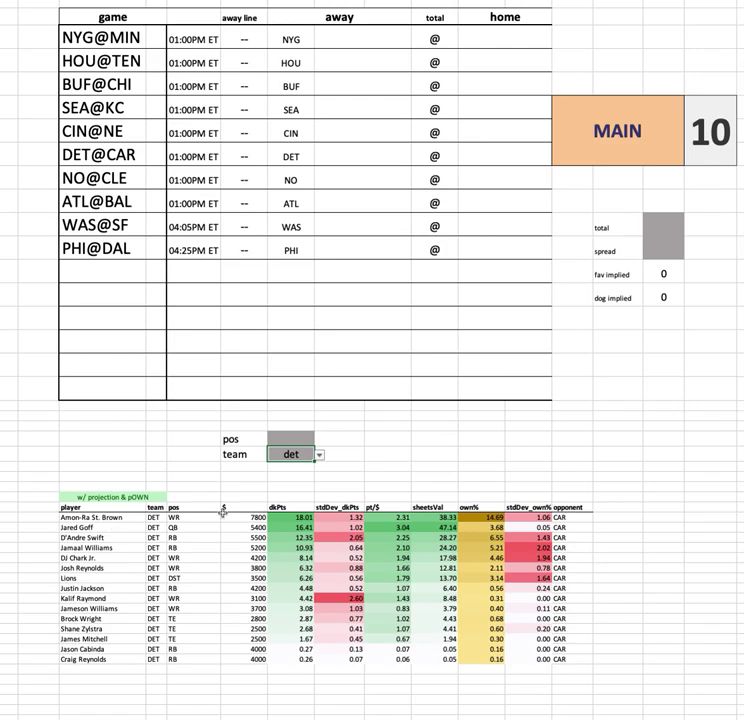
click(250, 517)
key(ctrl+shift+Down)
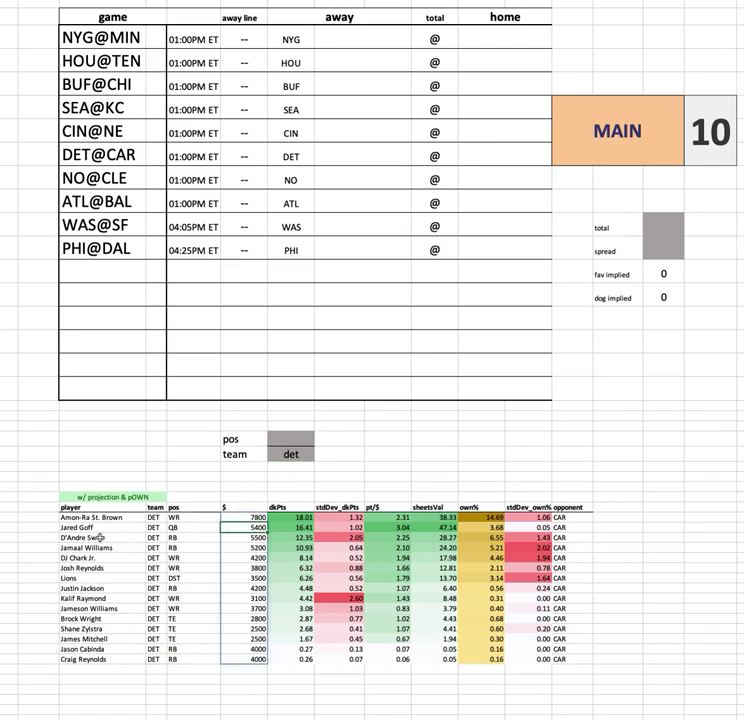
drag(248, 517, 596, 514)
click(617, 476)
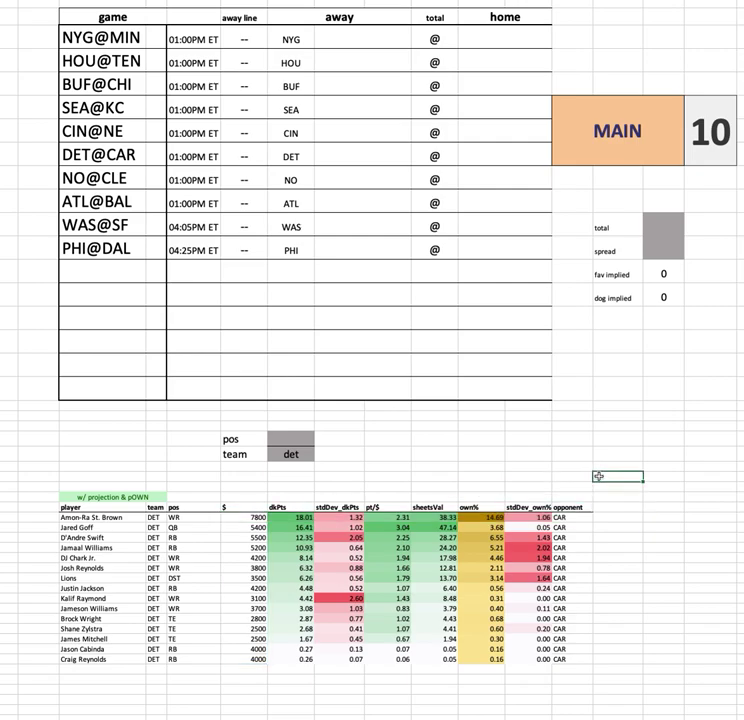
- Compare the ownership of all DET players and review the rows from the 5500 running back through the 3700 wide receiver
click(360, 37)
drag(482, 517, 482, 660)
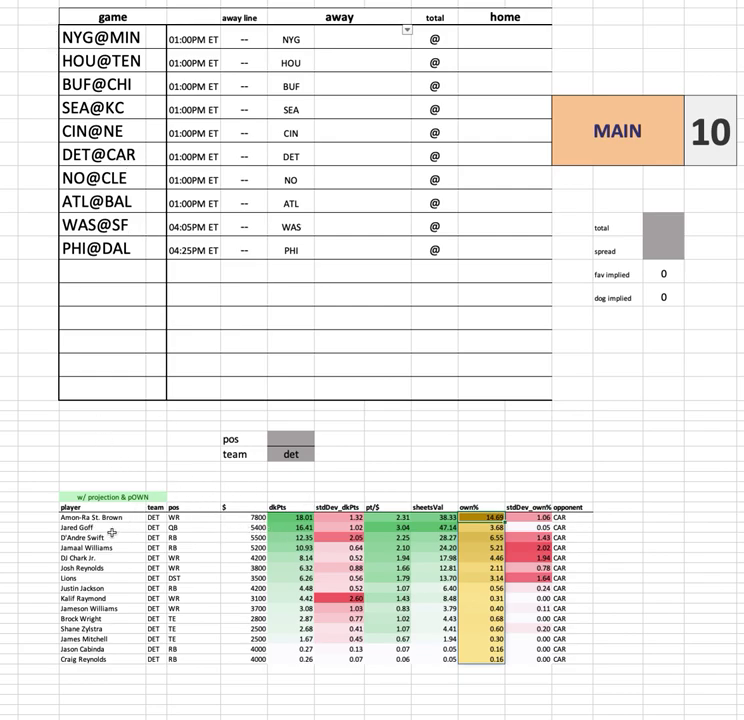
drag(95, 539, 577, 607)
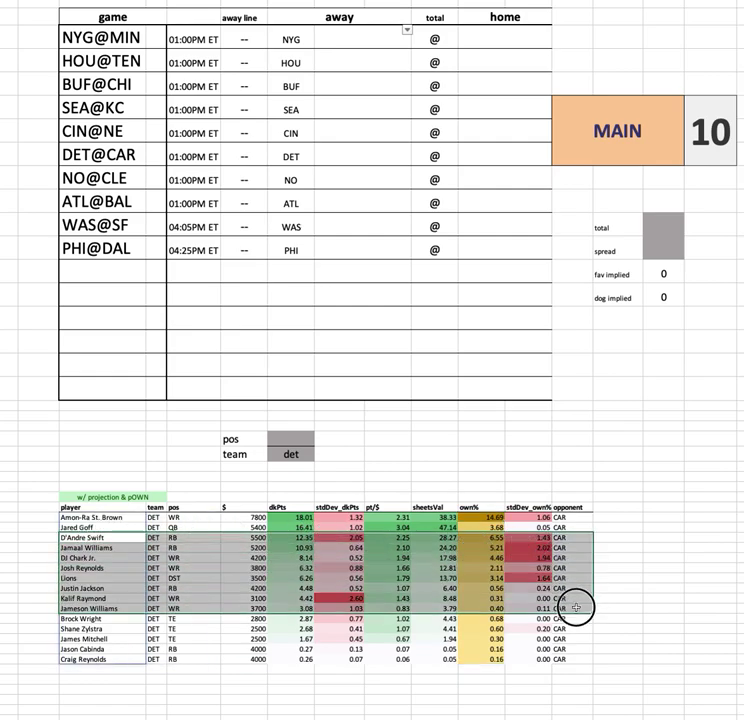
- Compare the 5500, 5200 and 4200 DET running backs against one another
click(90, 588)
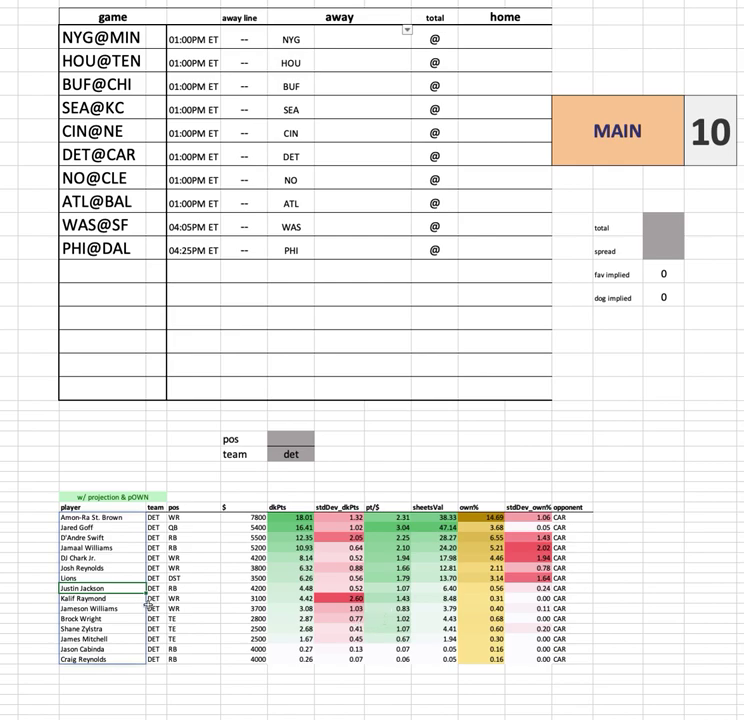
click(113, 546)
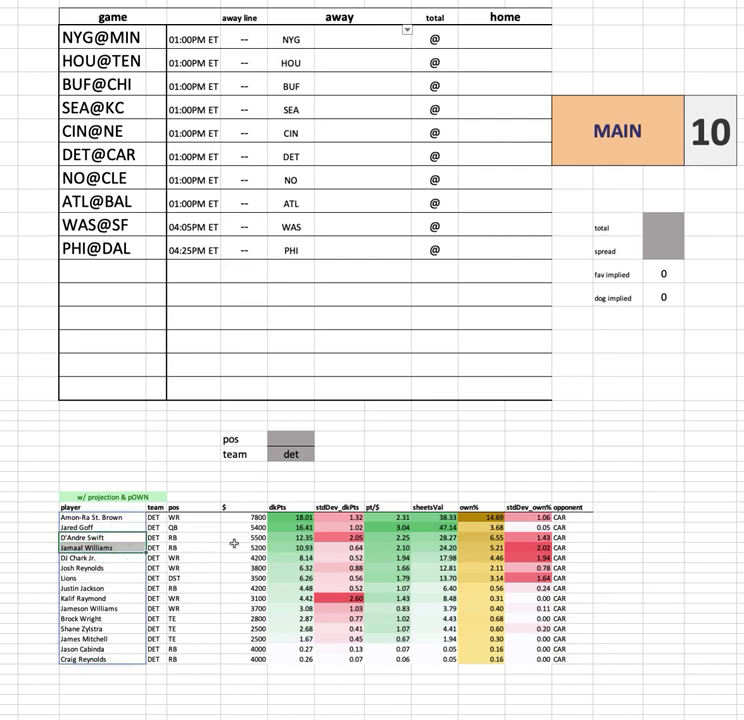
click(84, 589)
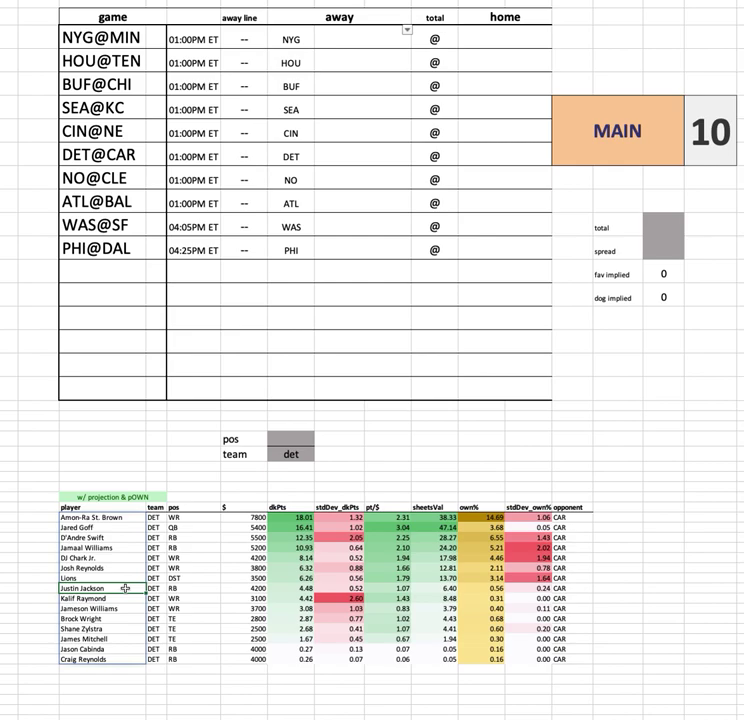
click(110, 537)
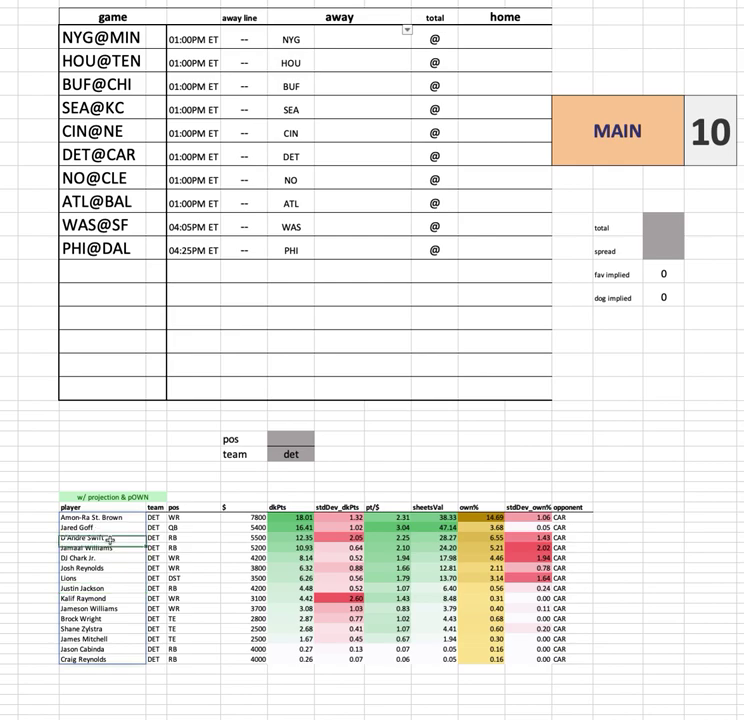
click(114, 589)
click(112, 547)
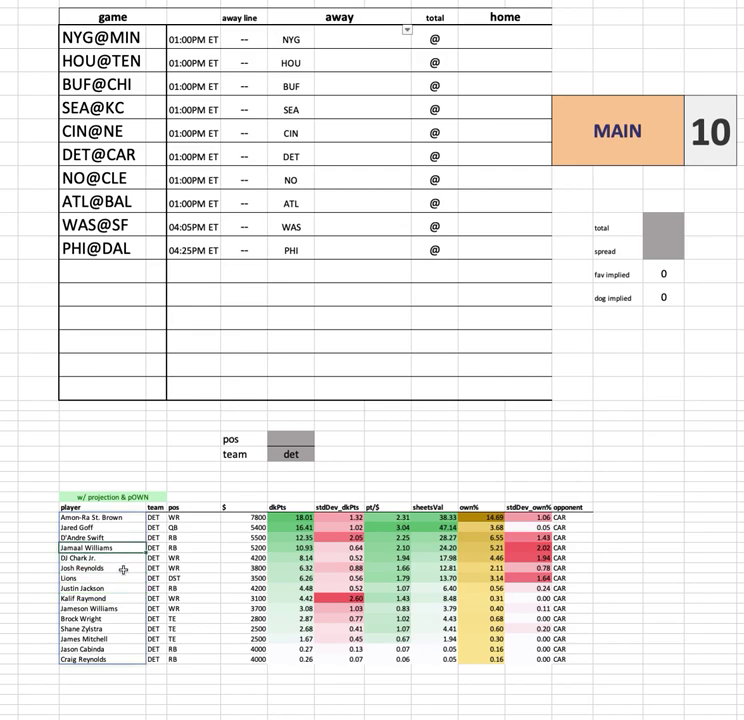
- Check the salaries of the top two DET running backs and consider the 4200 DET wide receiver
drag(232, 541, 237, 556)
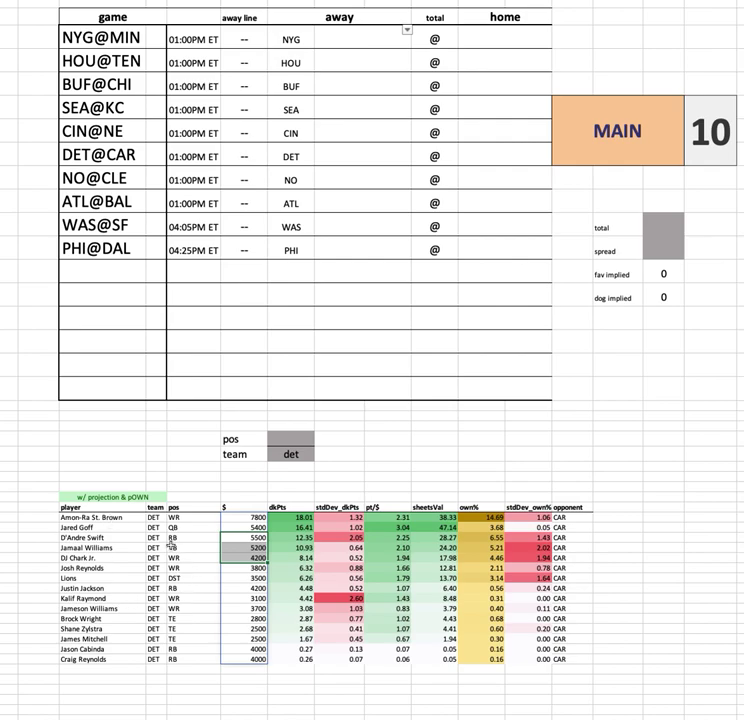
drag(80, 547, 75, 659)
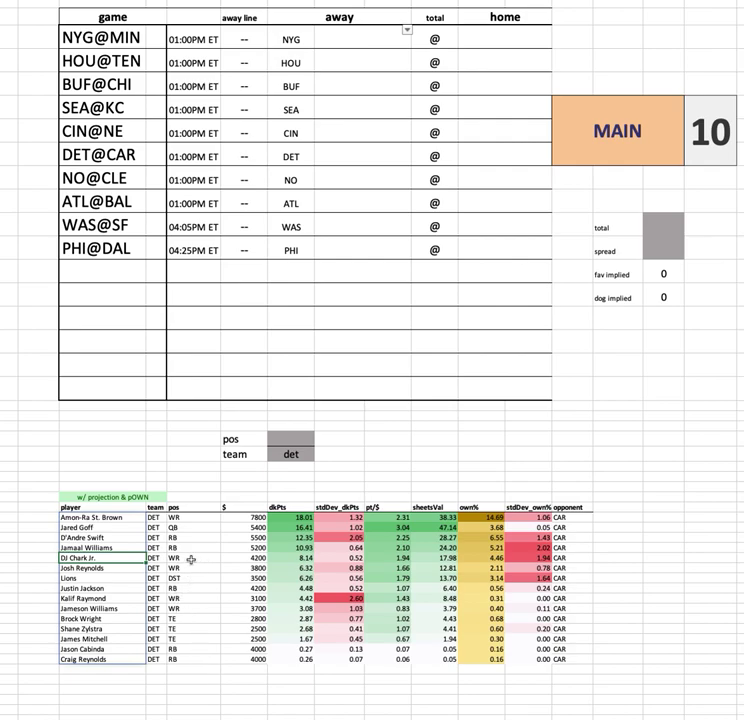
drag(250, 557, 250, 659)
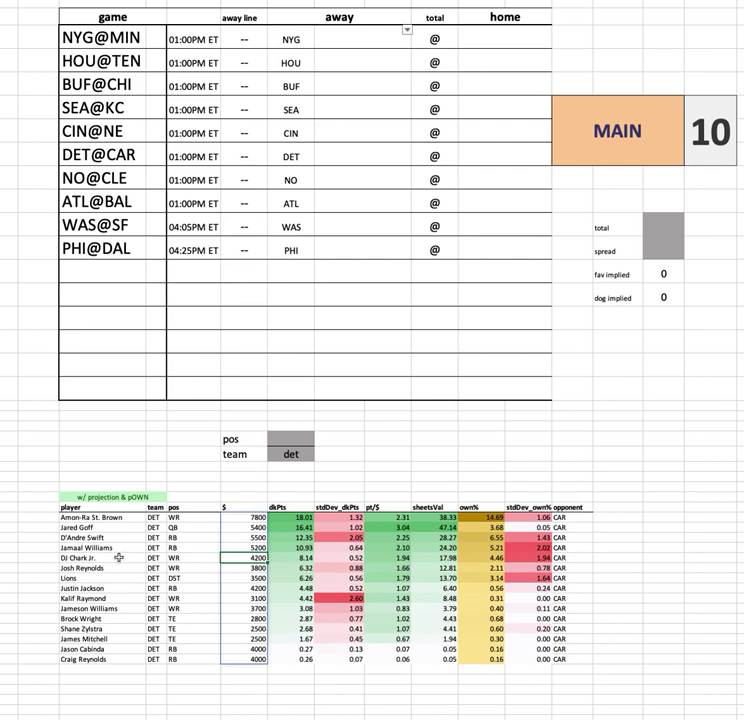
- Set the team filter to car to list the CAR player projections for the DET@CAR game
click(286, 451)
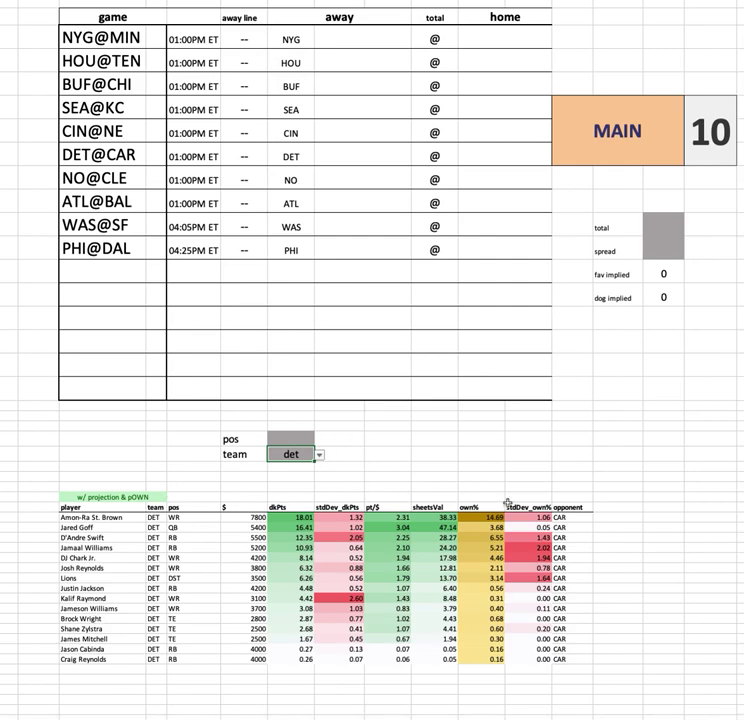
text(car)
key(Return)
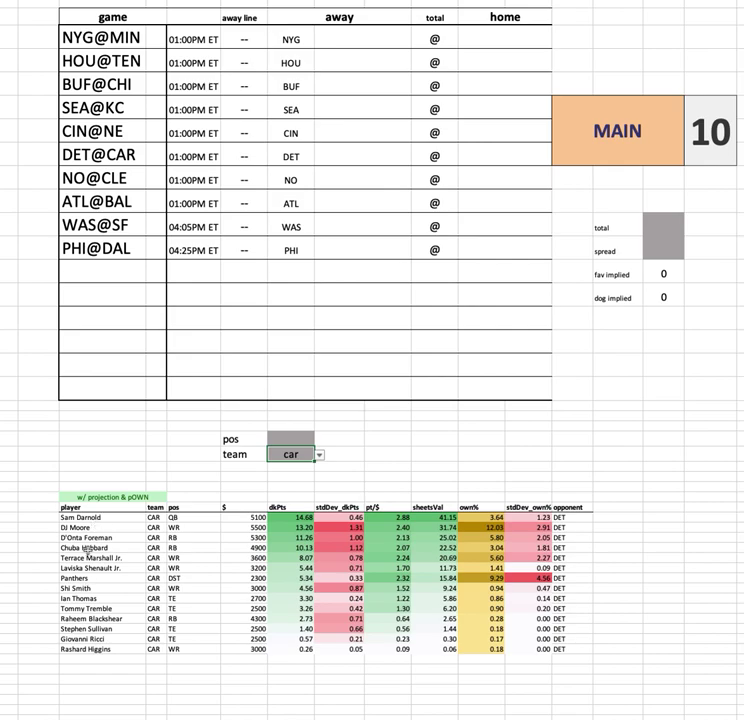
- Review the rows of the 5500 CAR wide receiver and the 5300 running back, checking the running back's salary and projection
drag(116, 527, 627, 537)
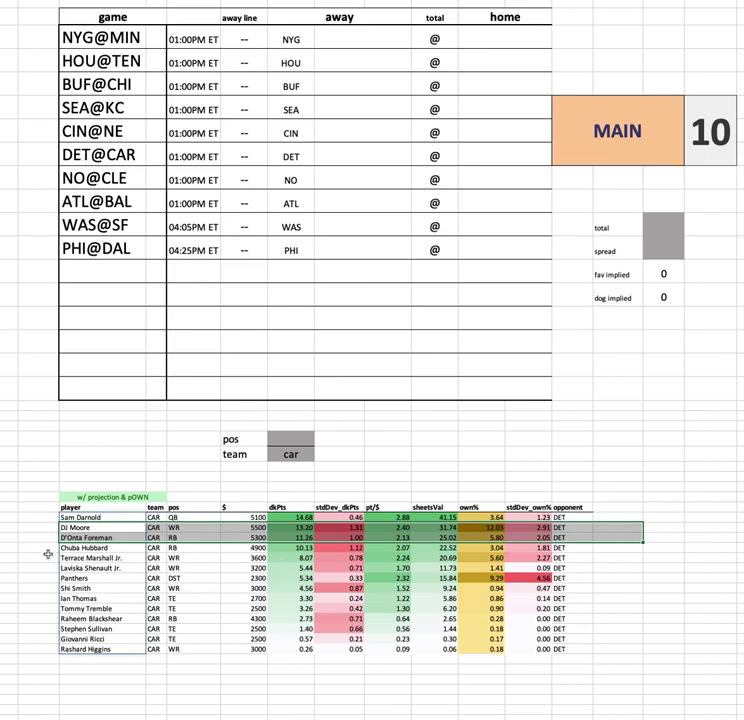
click(114, 537)
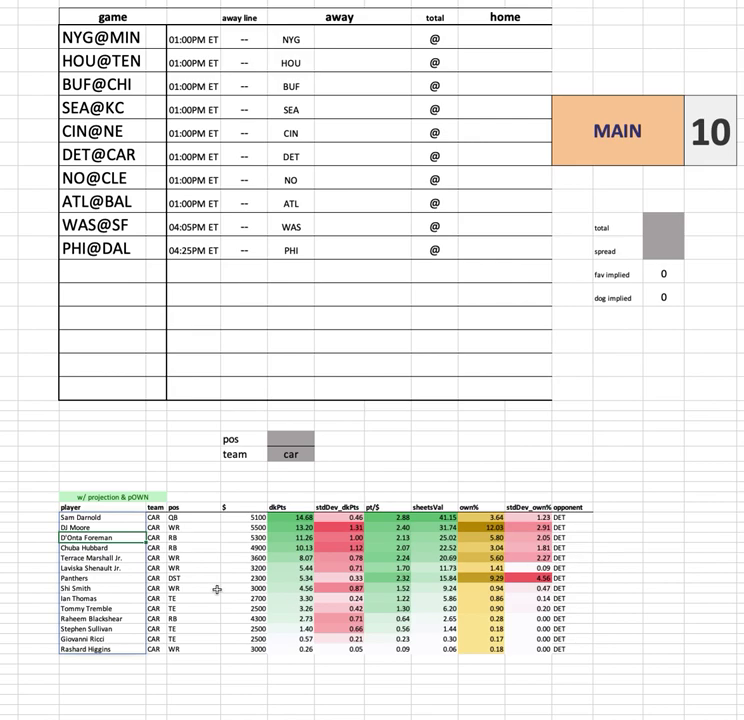
click(244, 507)
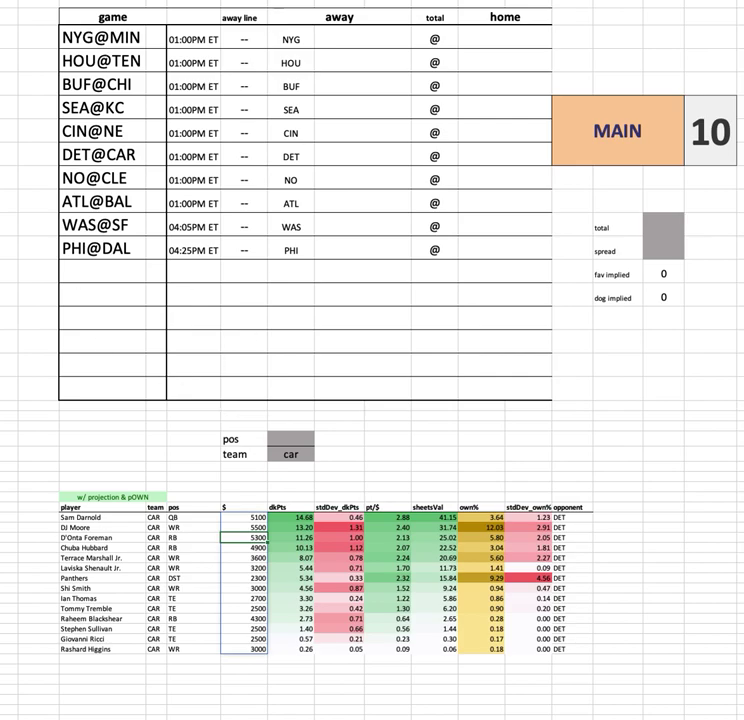
click(288, 538)
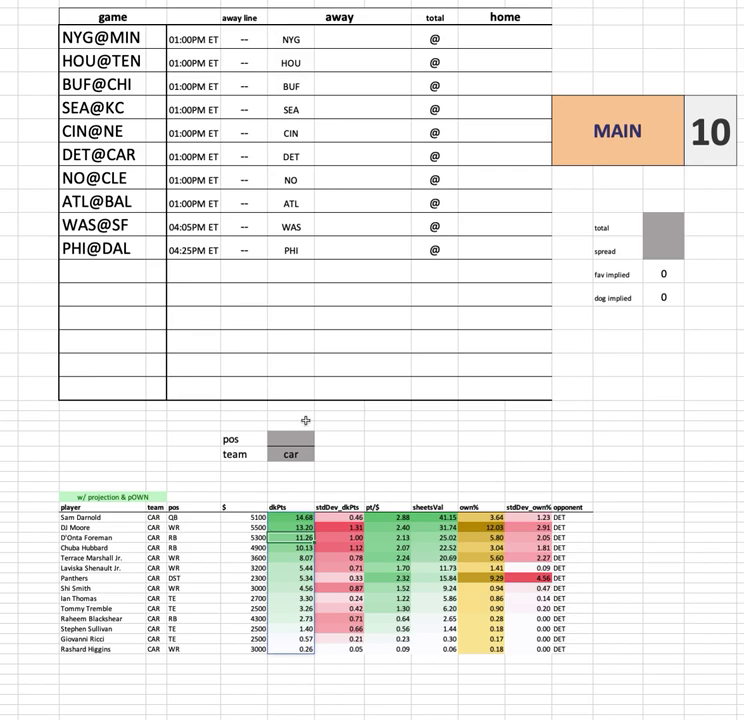
- Compare the 4900 and 4300 CAR running backs with the 5300 running back's salary
click(110, 547)
click(120, 617)
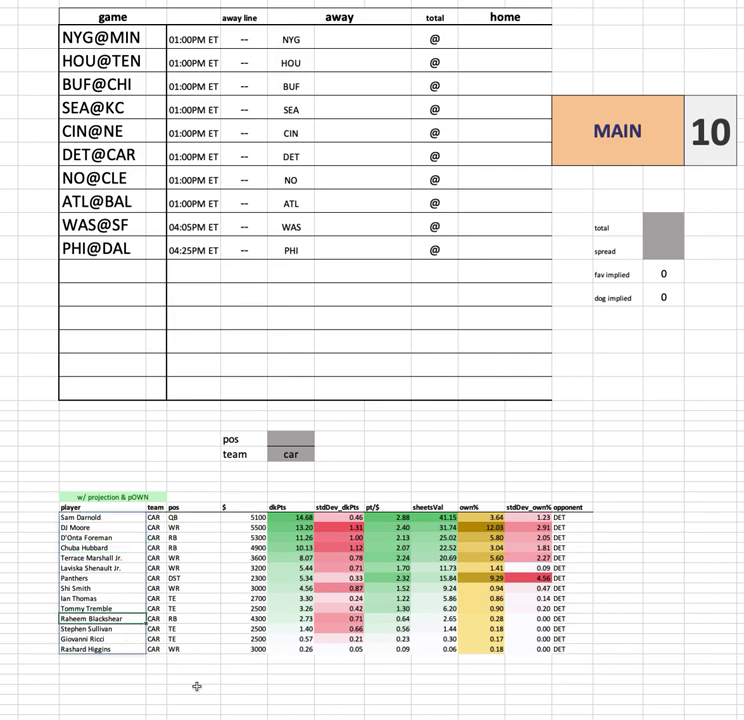
click(257, 537)
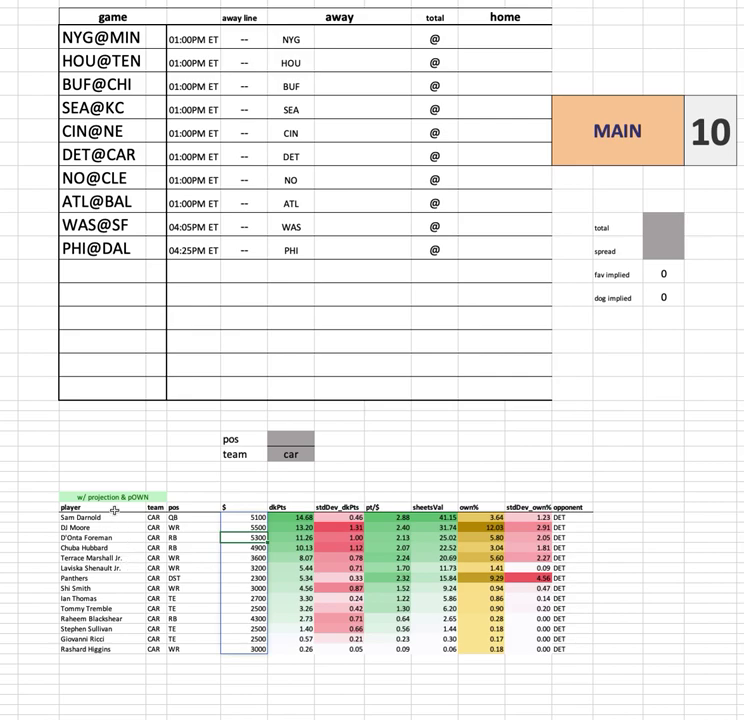
- Examine the CAR player list, the full row of the 5500 wide receiver and the quarterback
drag(85, 517, 85, 649)
drag(280, 533, 588, 527)
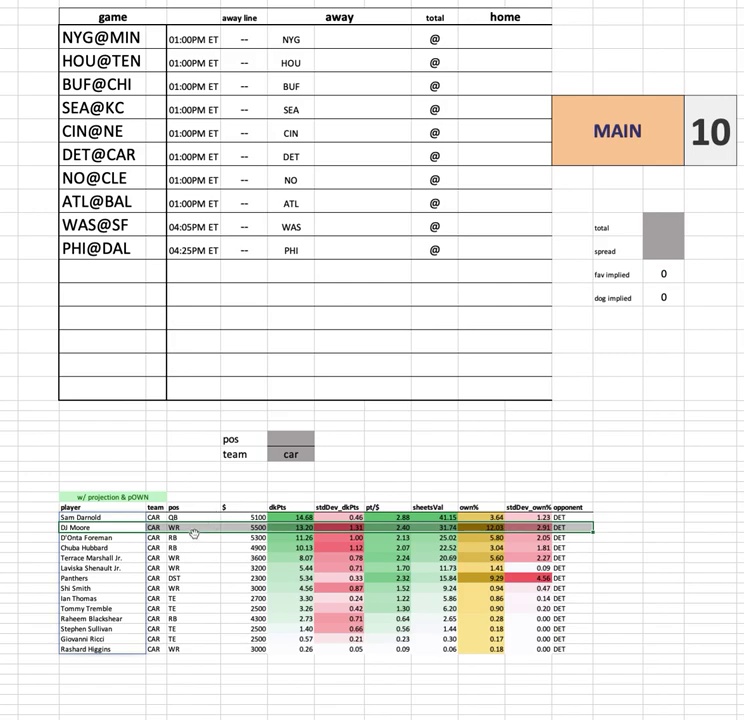
drag(110, 517, 192, 517)
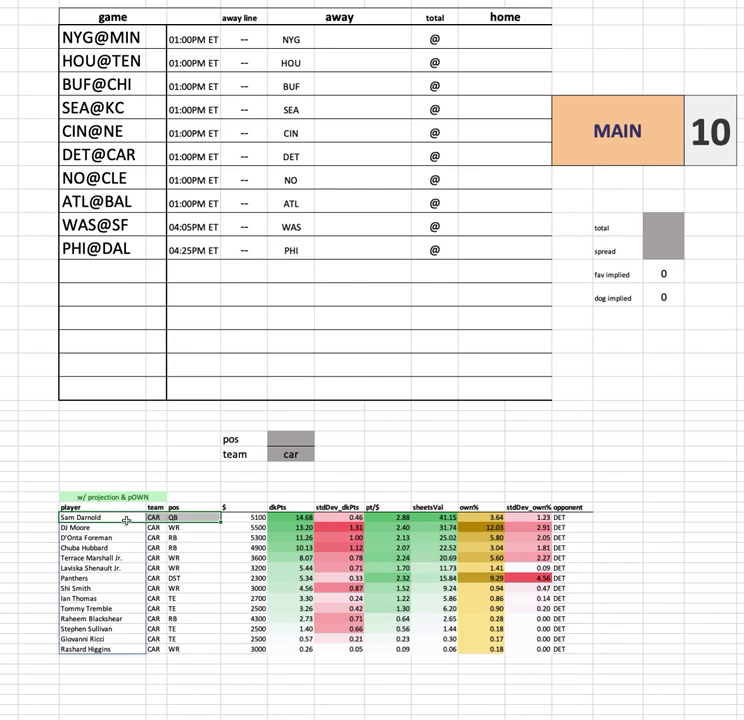
click(142, 438)
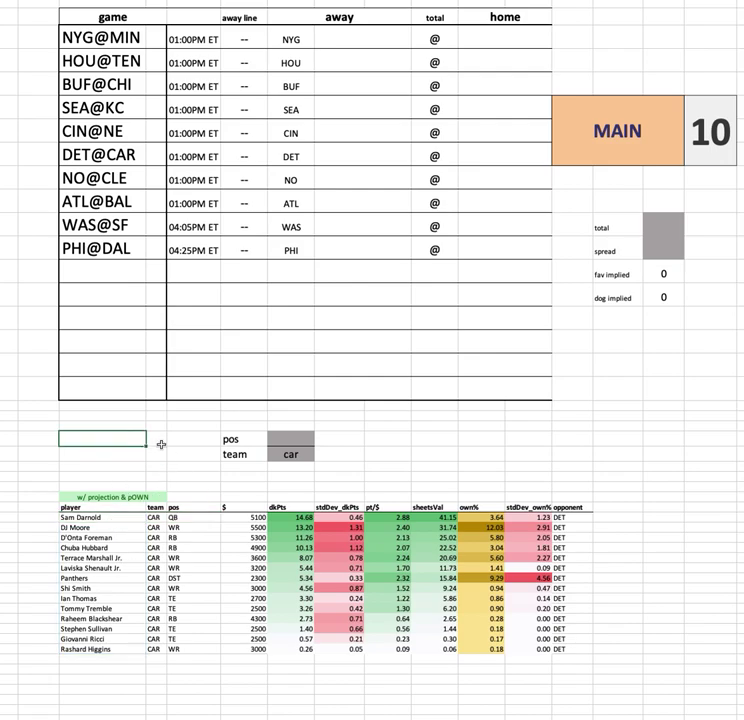
click(292, 453)
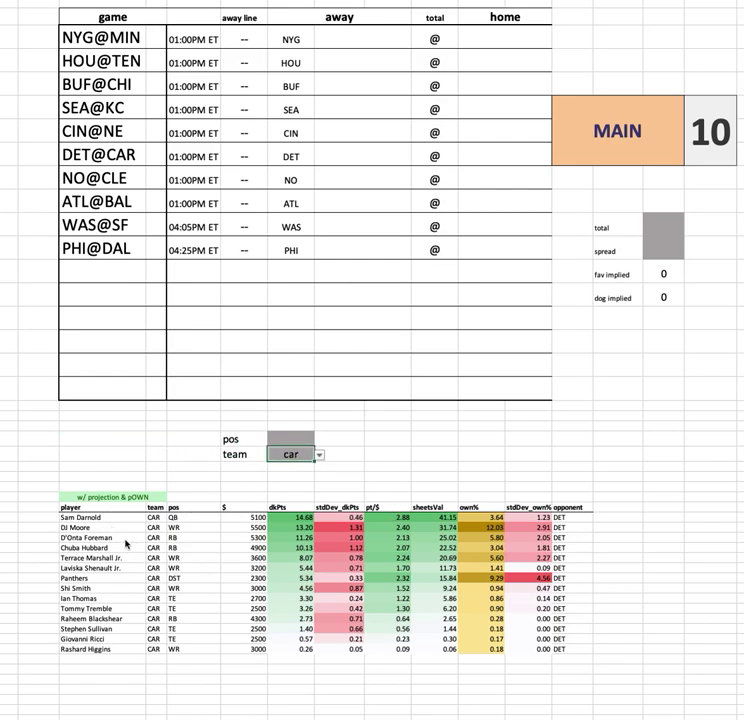
- Review the projections and ownership of the 3600 CAR wide receiver and the Panthers defense
drag(121, 562, 583, 565)
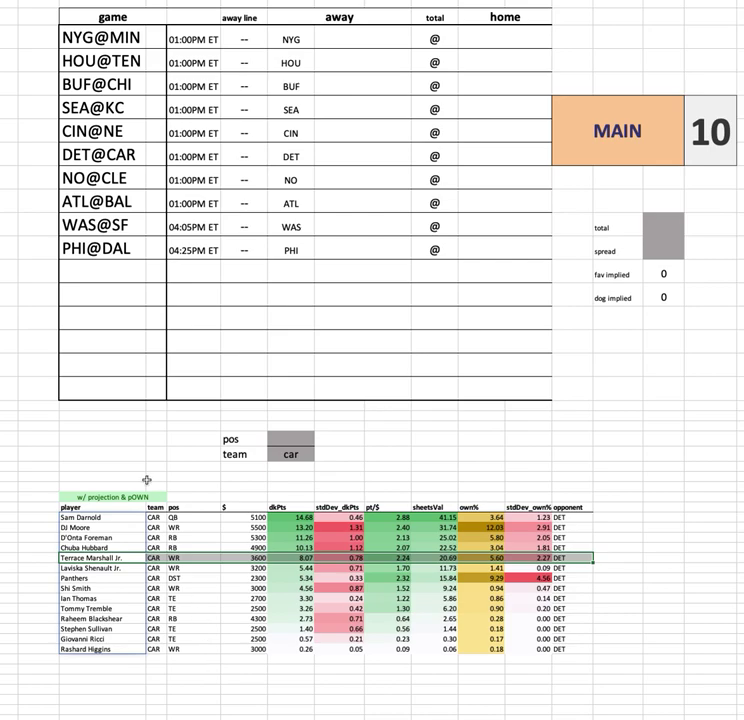
click(83, 517)
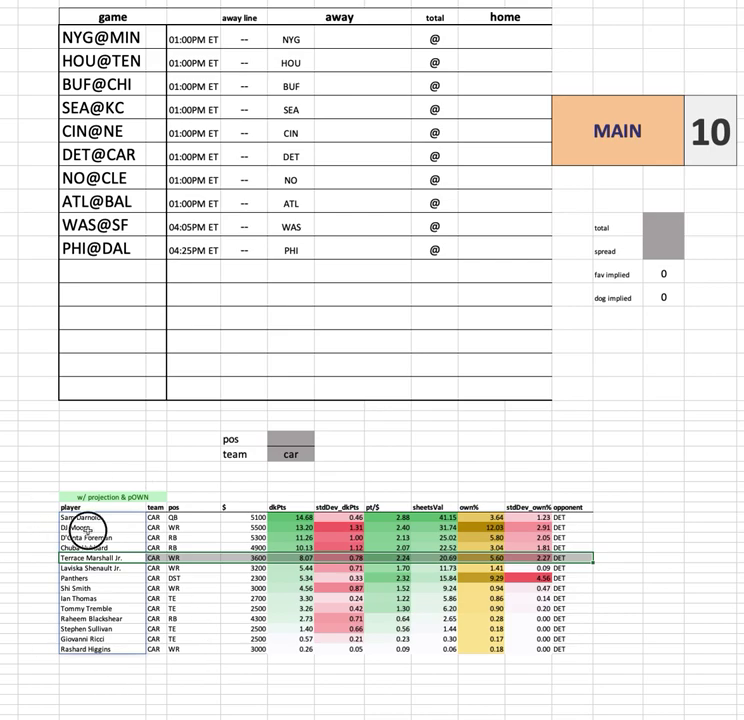
click(298, 460)
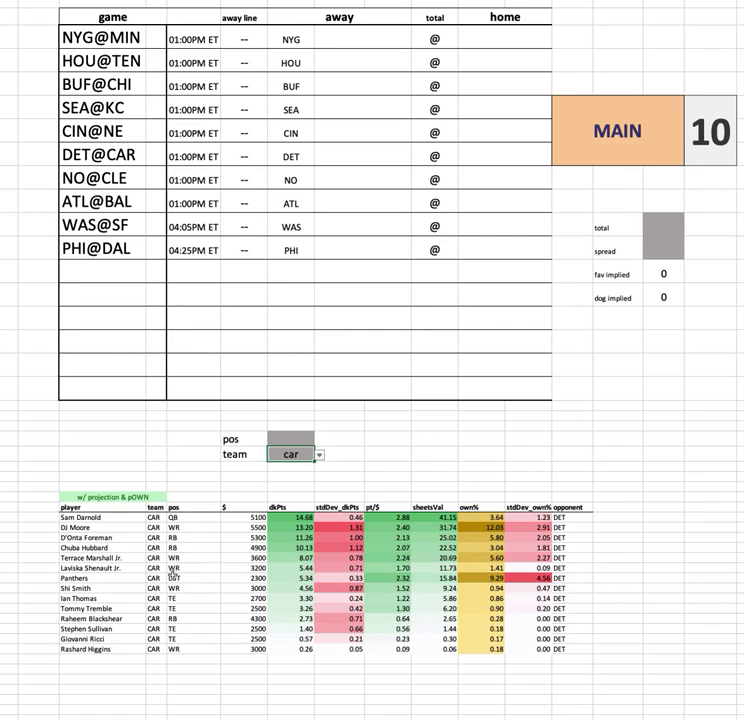
click(244, 578)
click(575, 578)
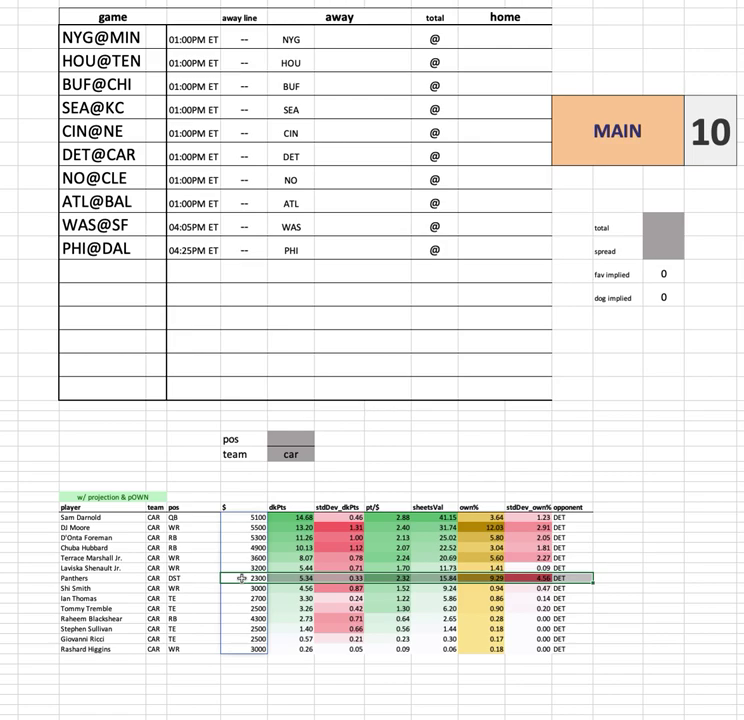
- Set the team filter to no to list the NO player projections for the NO@CLE game
click(84, 156)
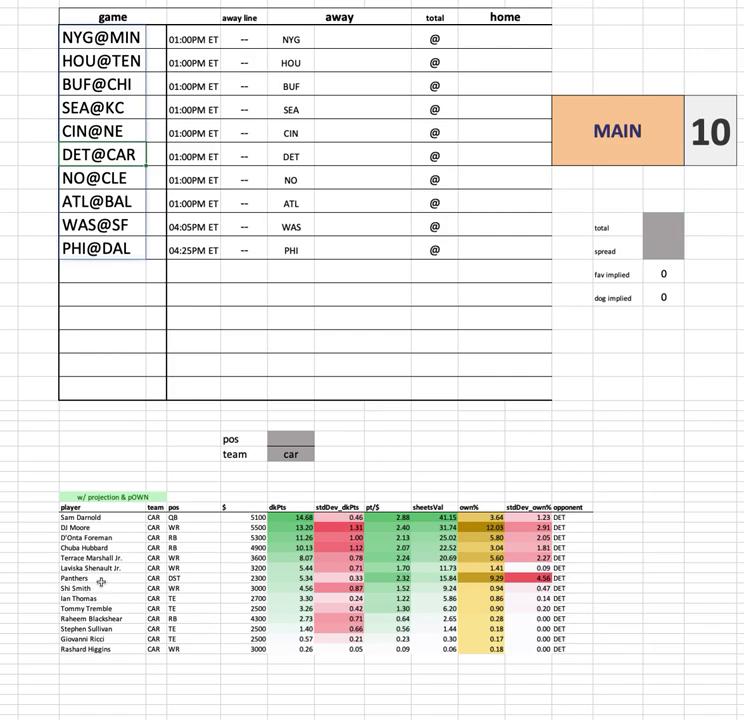
click(302, 455)
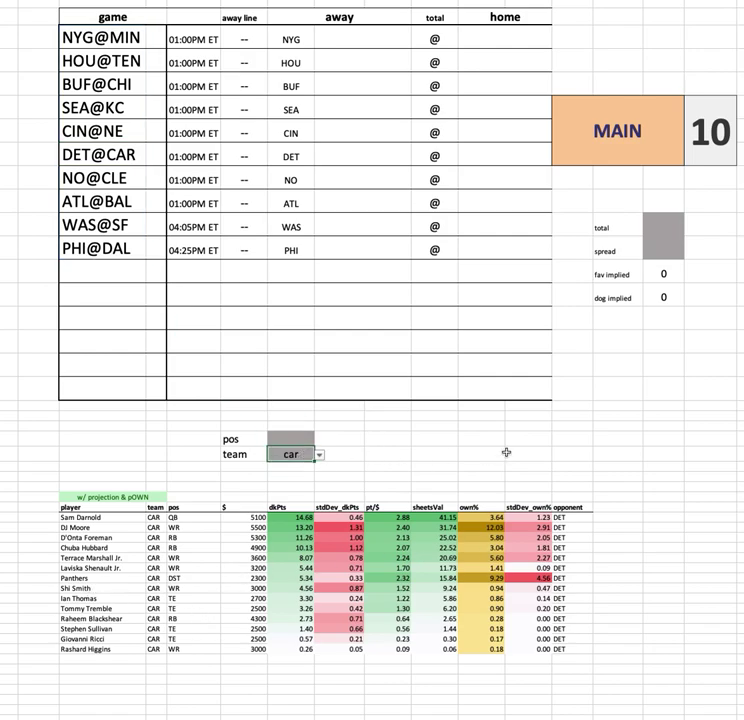
text(no)
key(Return)
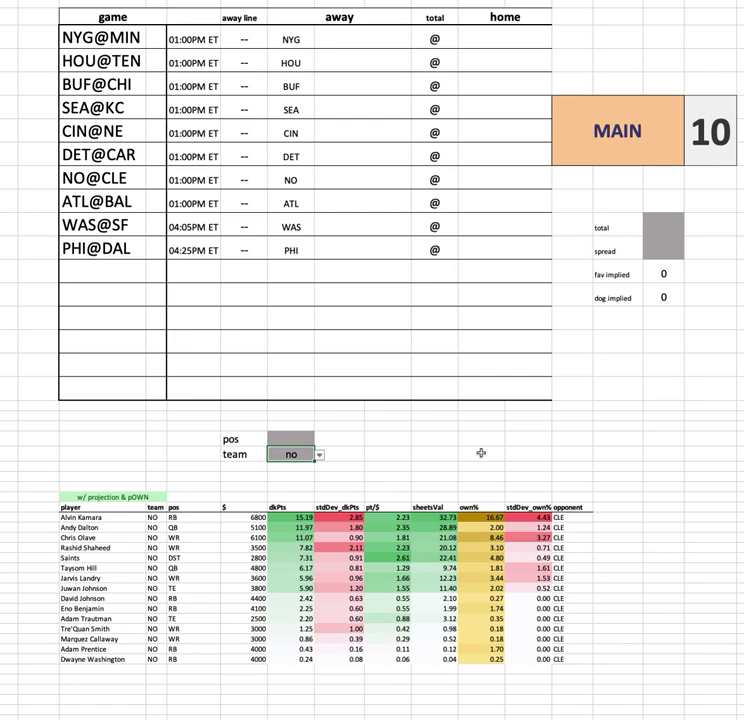
- Check the NO@CLE game in the slate and look over the whole NO projection and ownership table
click(105, 177)
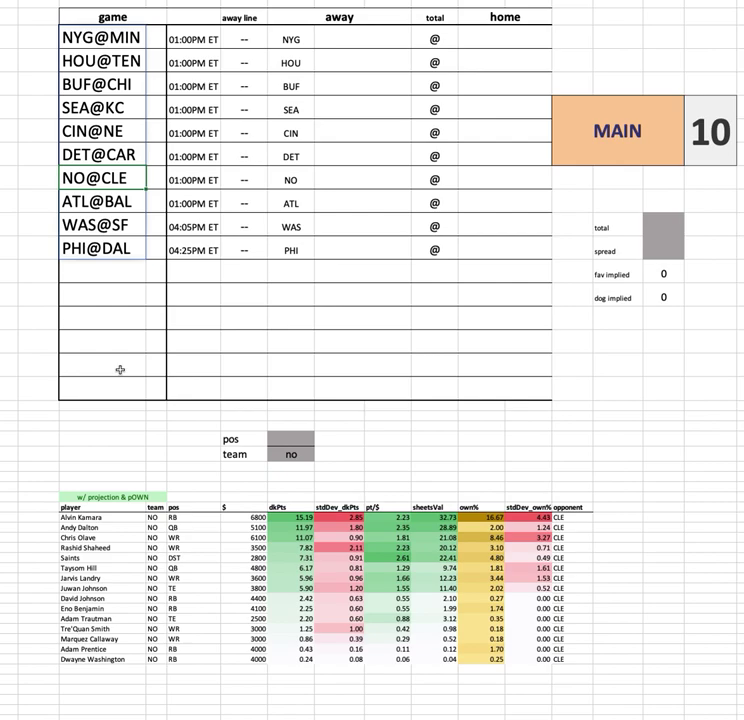
click(435, 453)
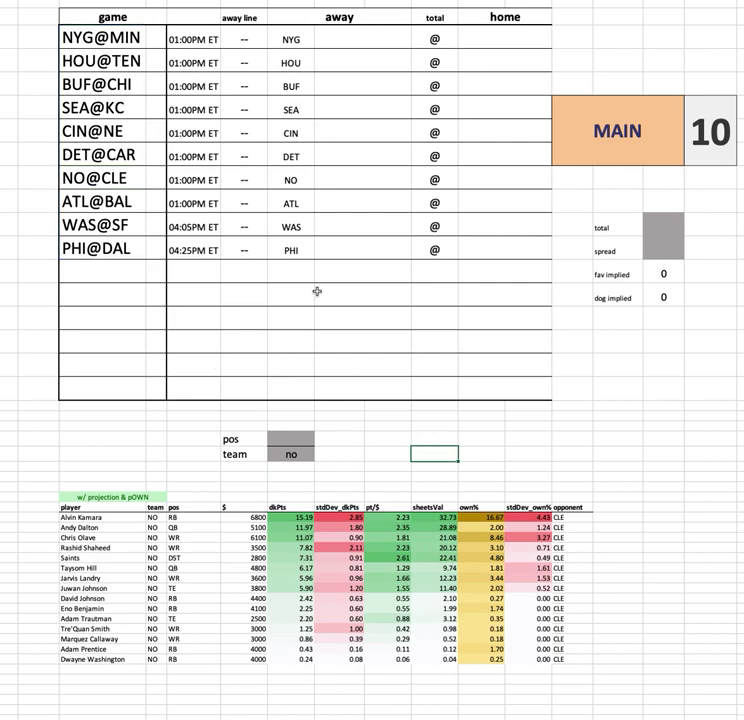
drag(146, 428, 457, 481)
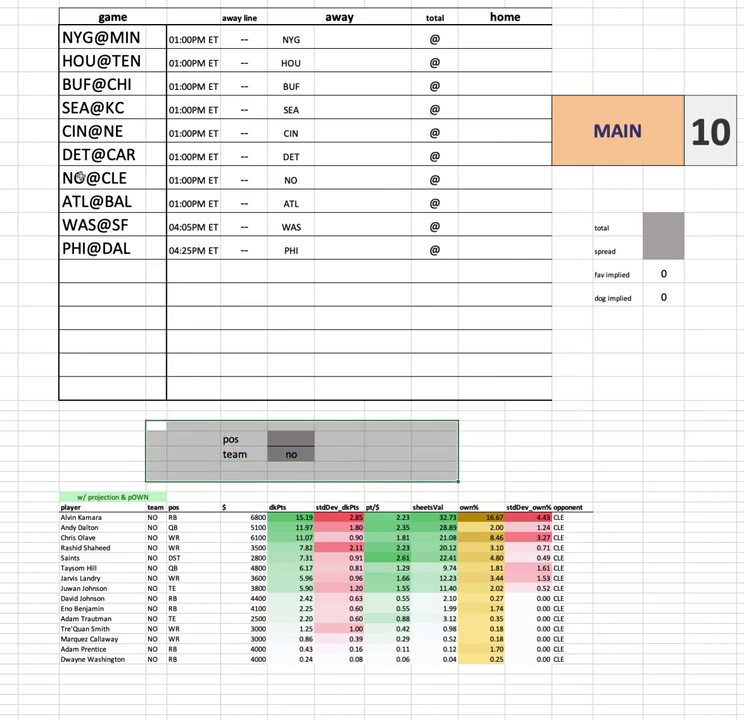
click(79, 174)
drag(18, 484, 622, 677)
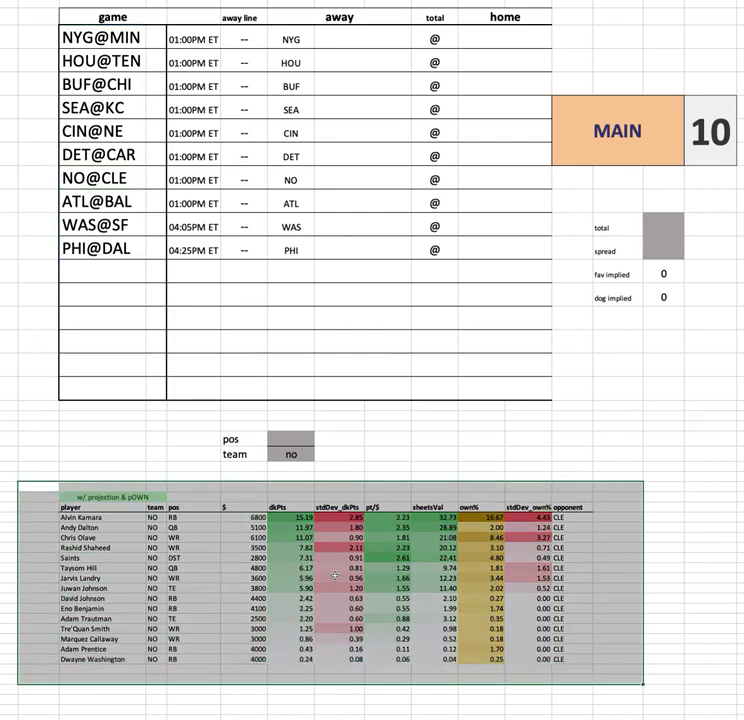
- Review the full row of the 6800 NO running back, including projection, value and ownership
click(87, 517)
shift+click(618, 519)
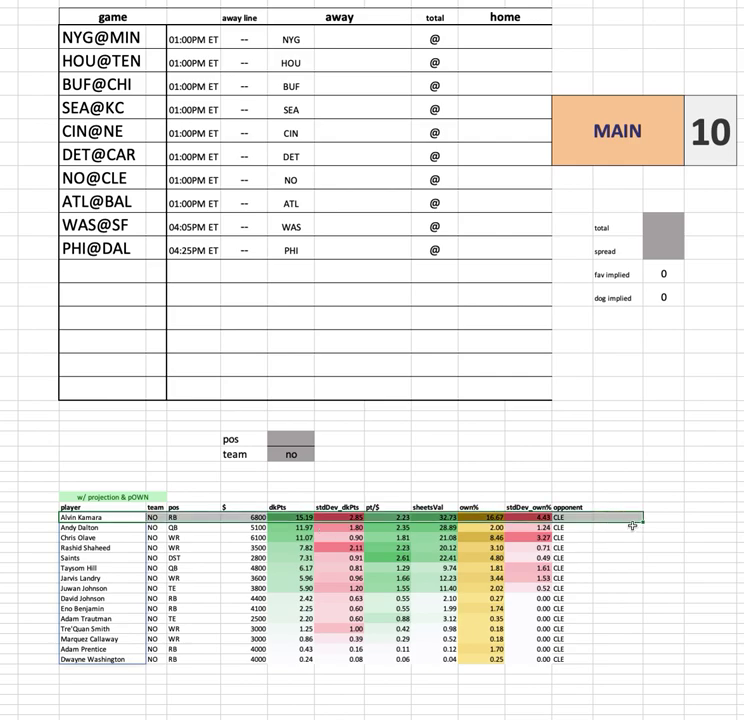
click(330, 37)
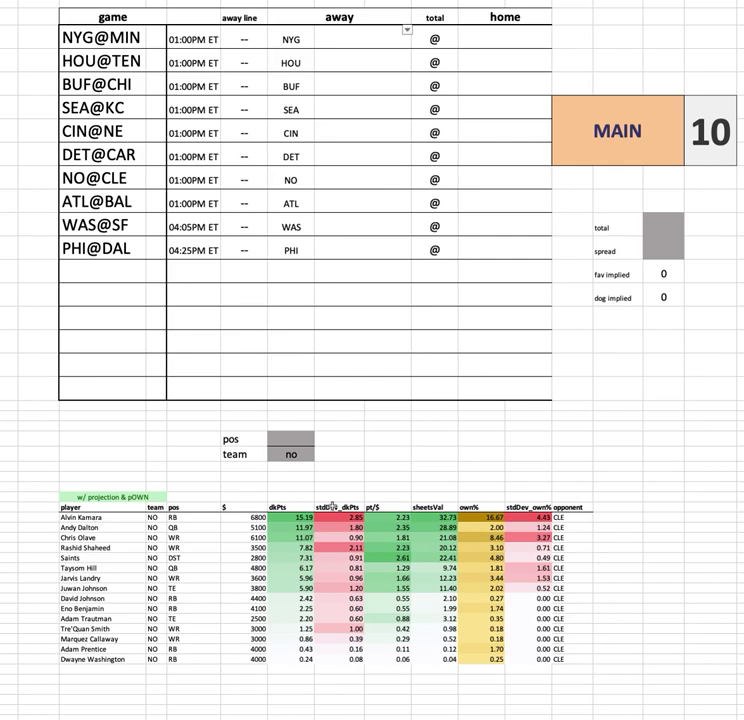
key(shift+space)
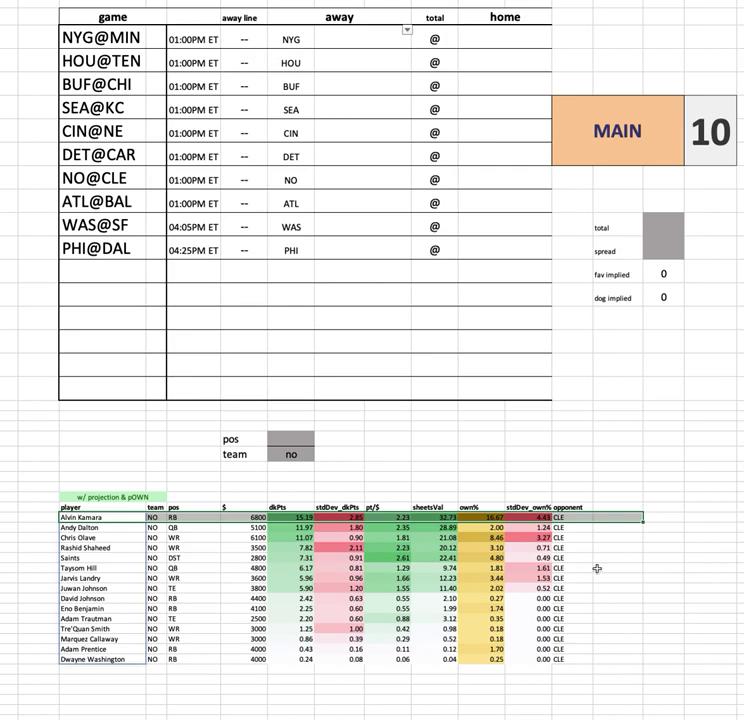
- Compare the rows of the 4800 and 5100 NO quarterbacks and consider the 6100 wide receiver
click(110, 567)
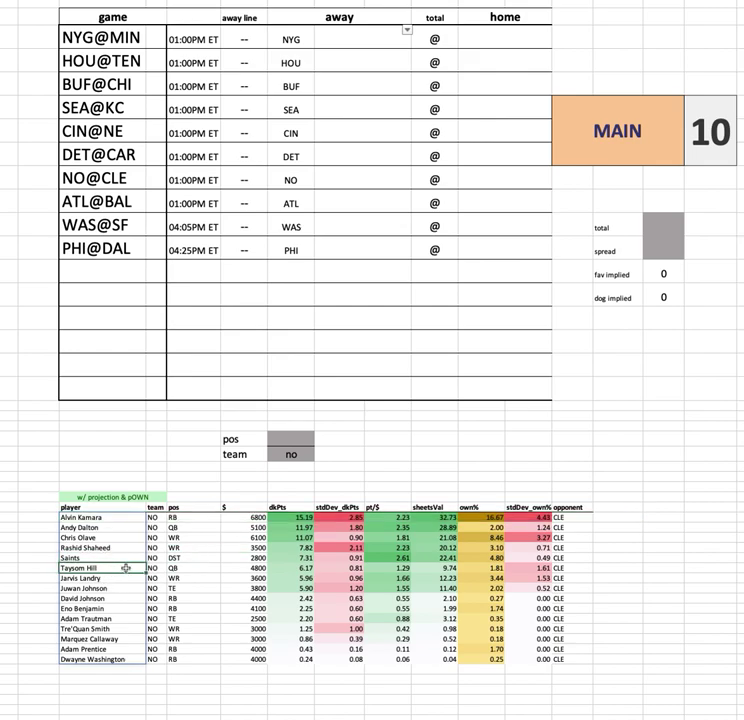
click(557, 569)
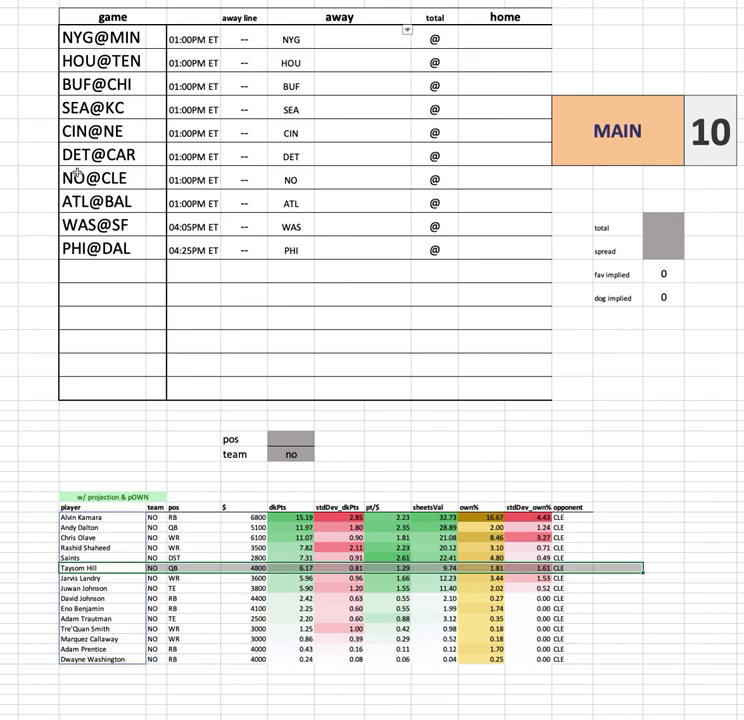
click(100, 527)
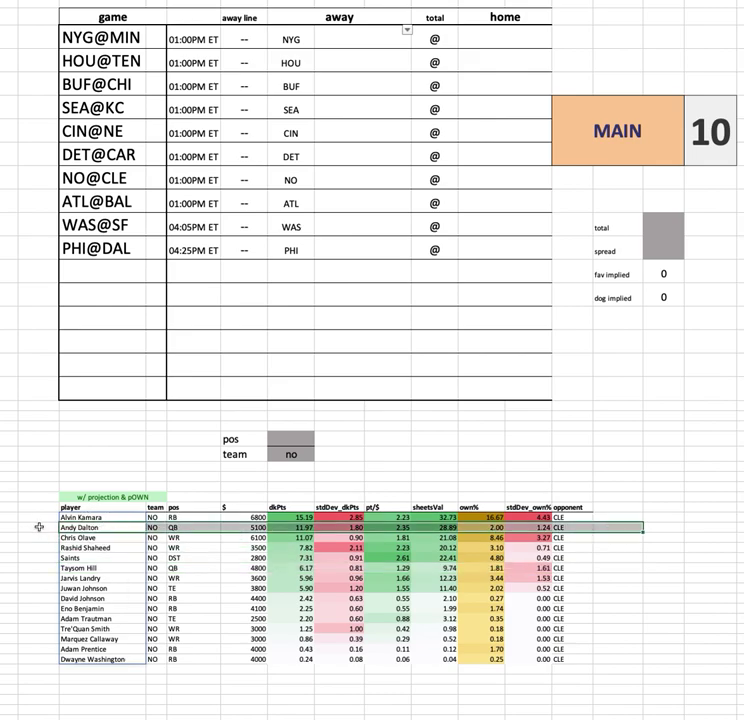
click(92, 539)
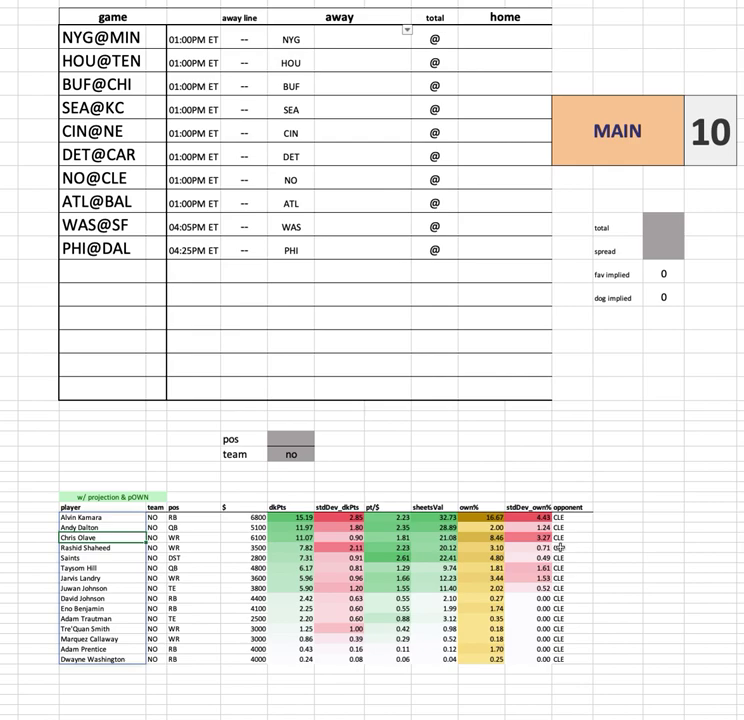
click(92, 567)
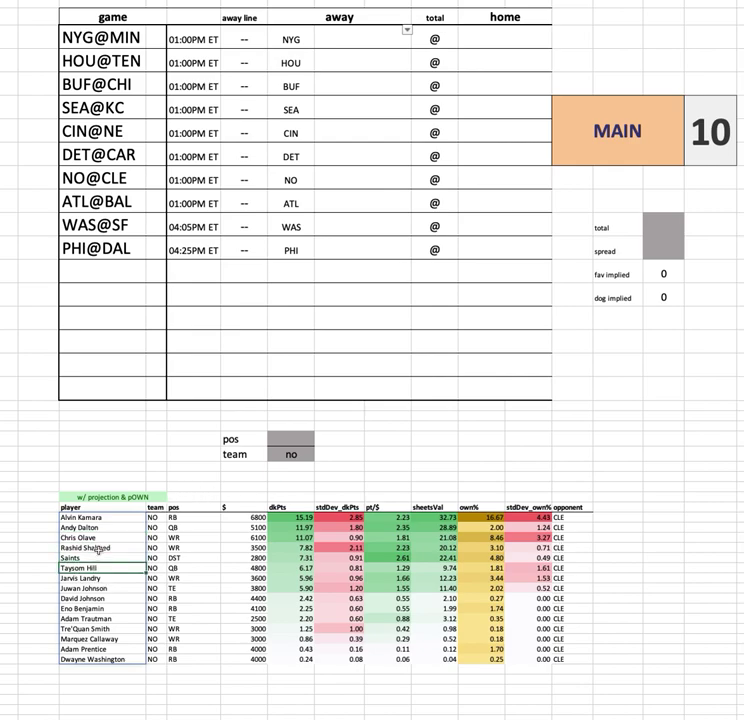
- Review the row of the 3800 NO tight end and check that player's ownership
click(112, 588)
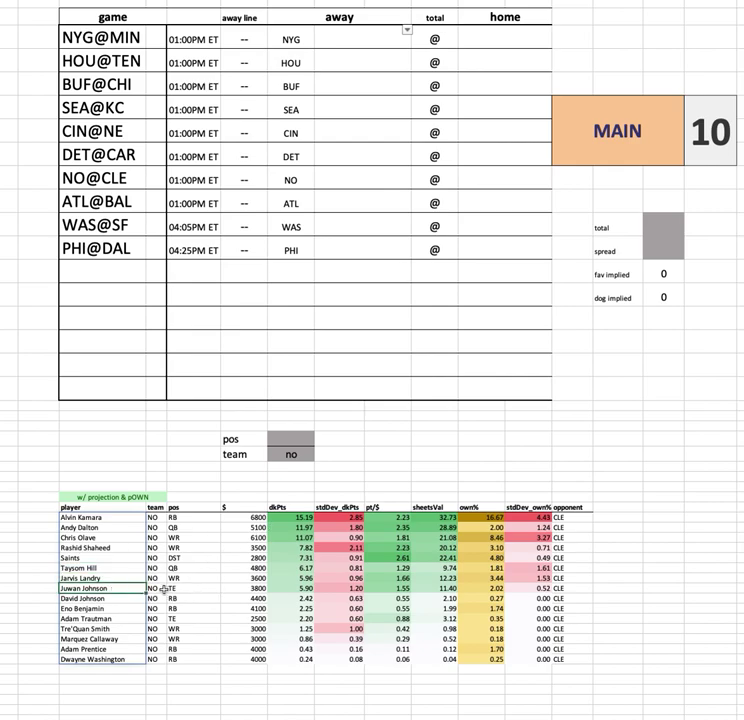
shift+click(615, 589)
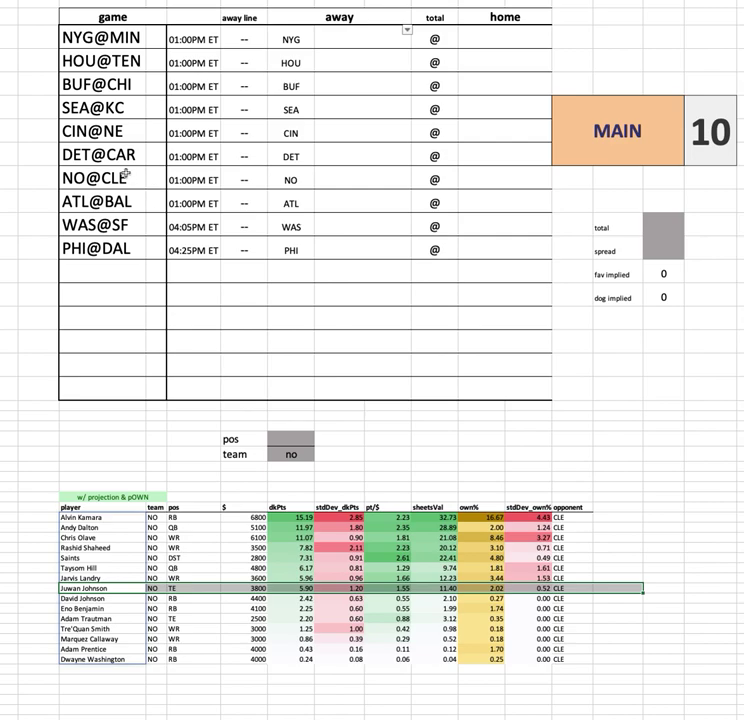
click(488, 590)
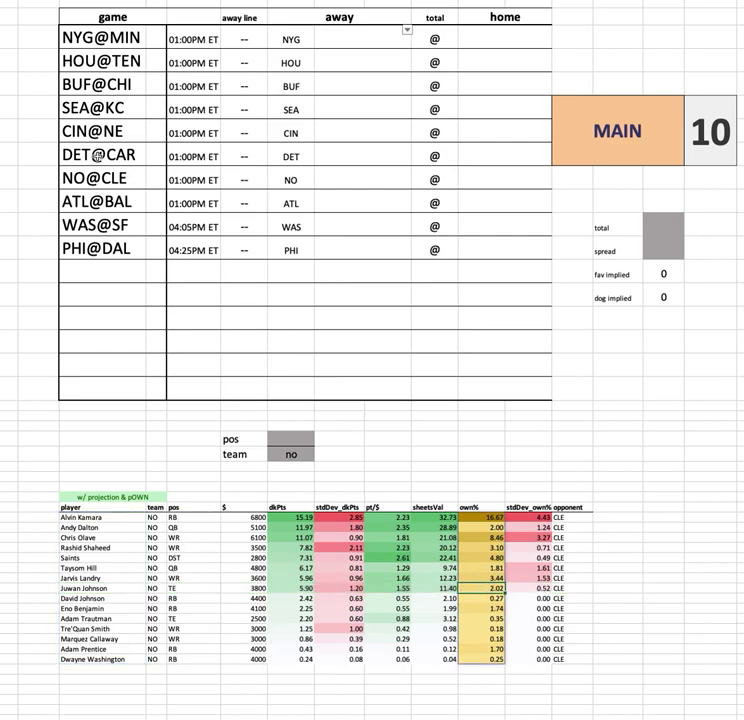
- Set the team filter to cle to list the CLE player projections for the NO@CLE game
click(94, 183)
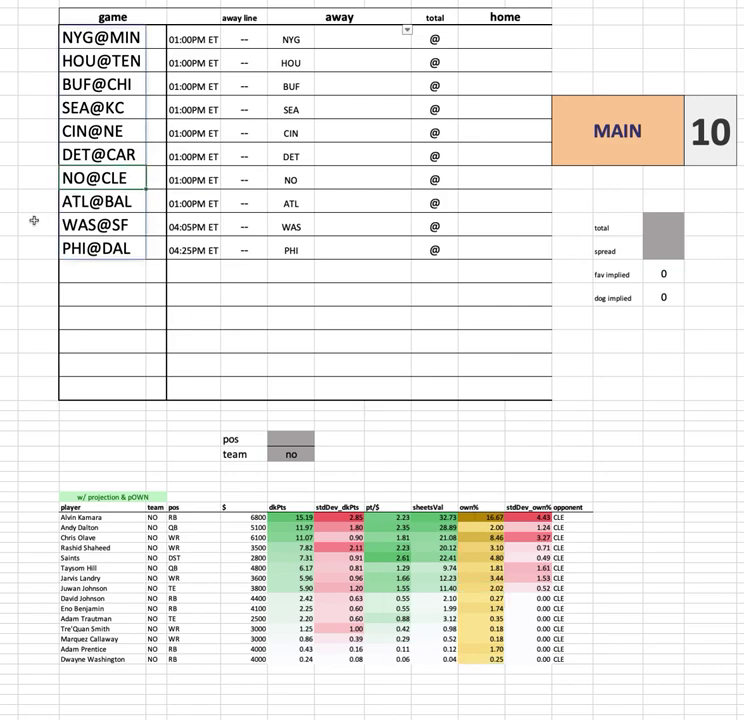
click(290, 454)
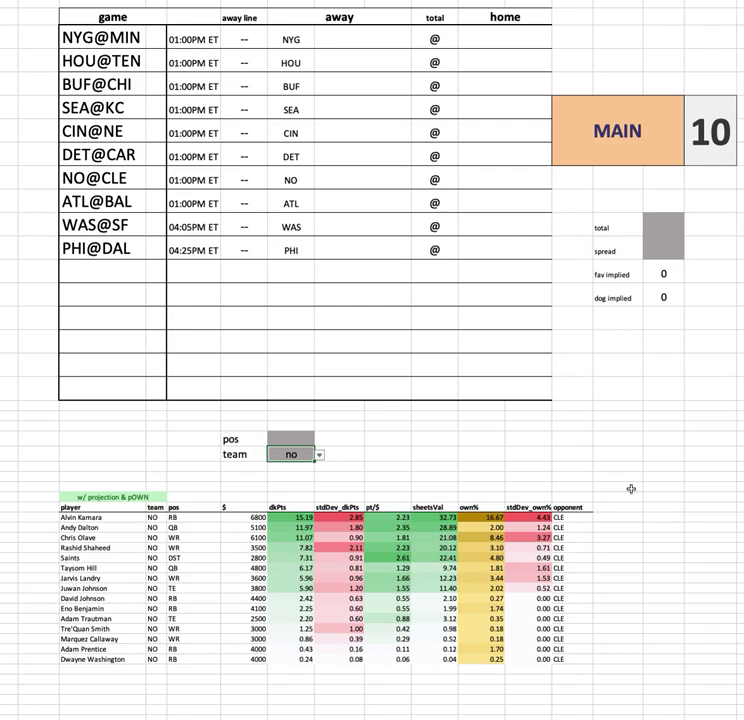
text(cle)
key(Return)
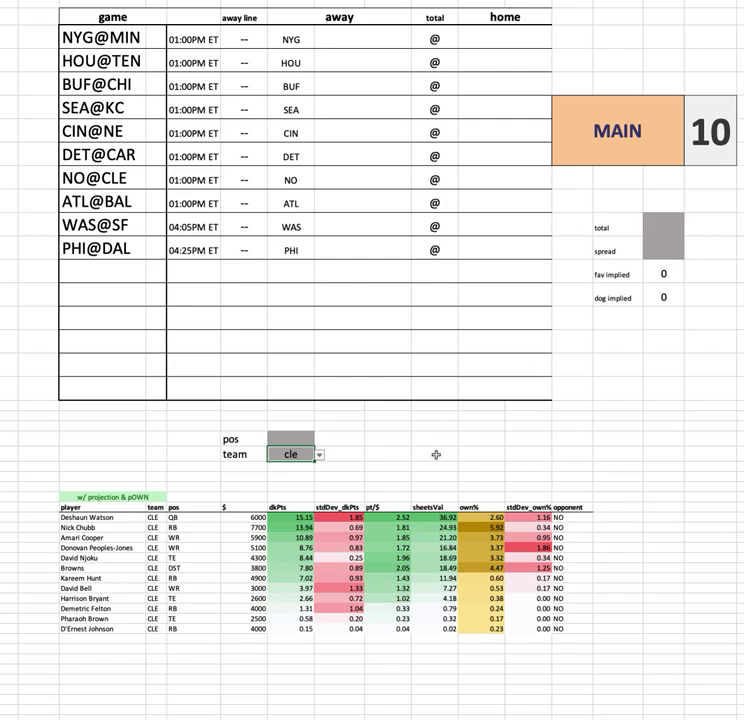
- Review the CLE salaries and the row of the 4300 tight end, including ownership
drag(245, 517, 245, 629)
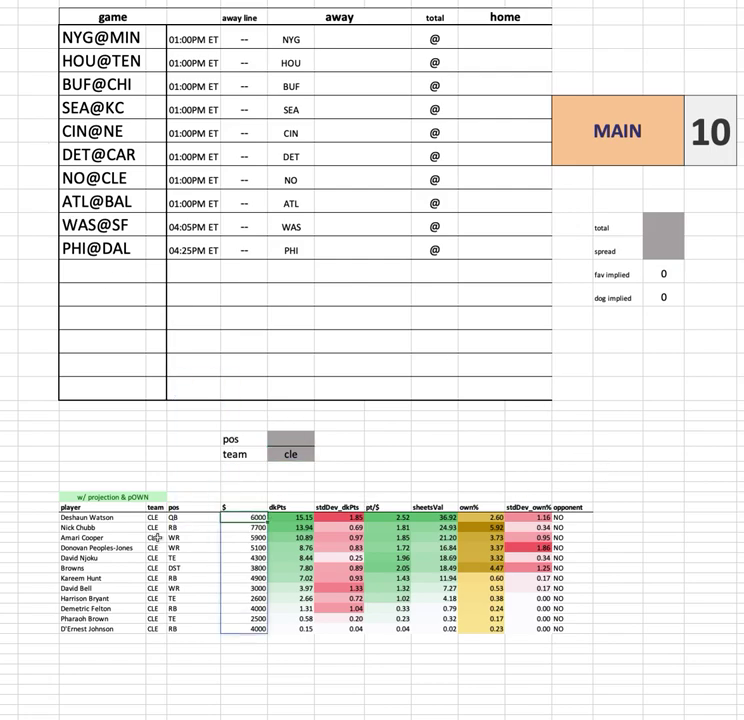
drag(108, 540, 609, 550)
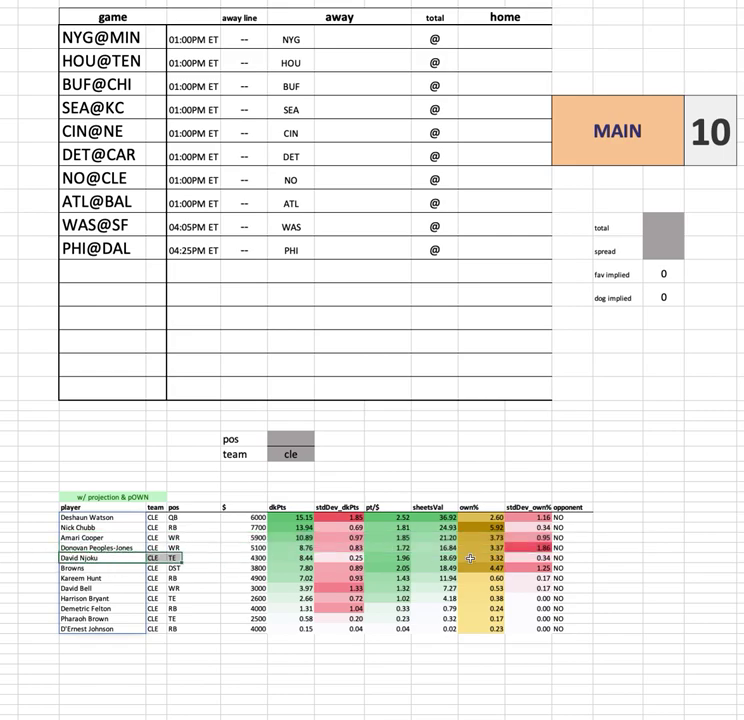
click(578, 557)
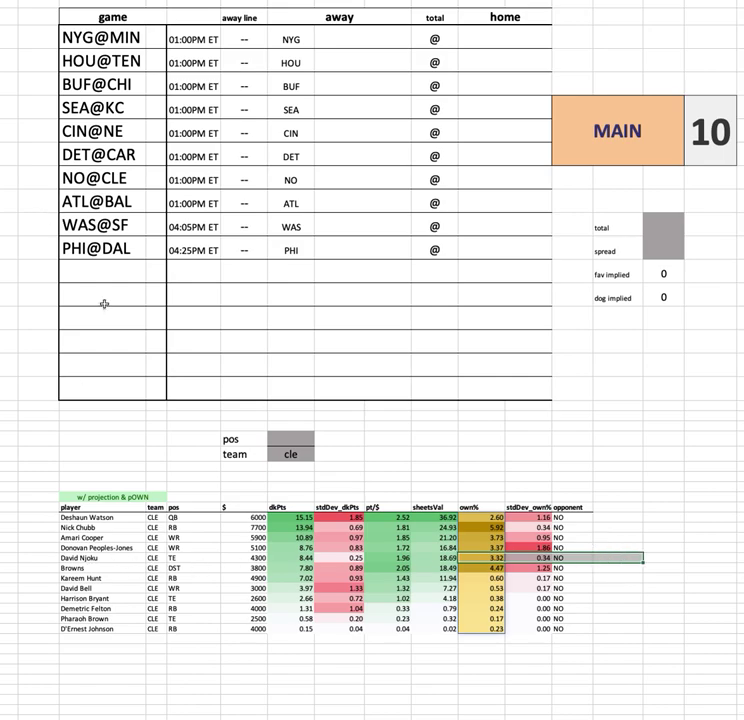
click(90, 557)
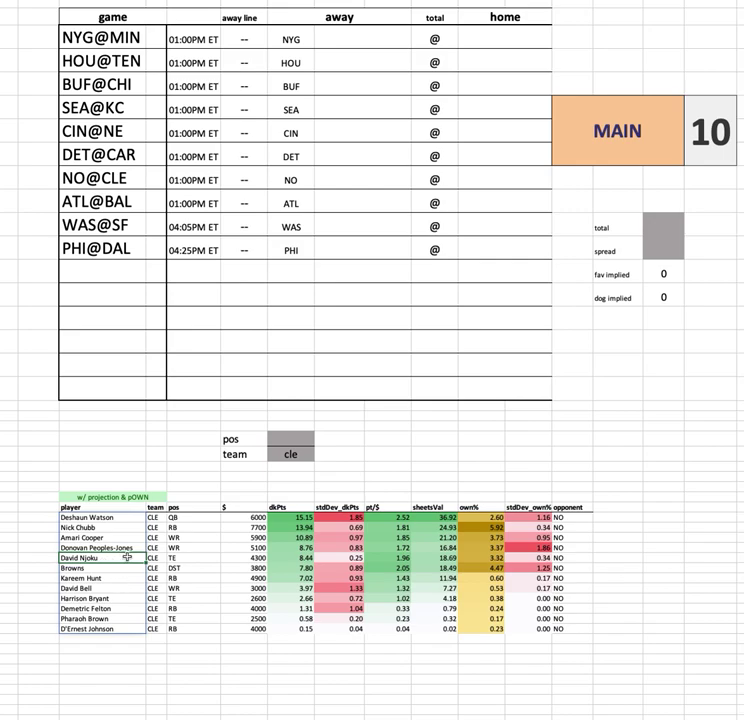
- Review the full rows of the Browns DST and the 7700 CLE running back, and compare the team's salaries
click(100, 567)
shift+click(615, 568)
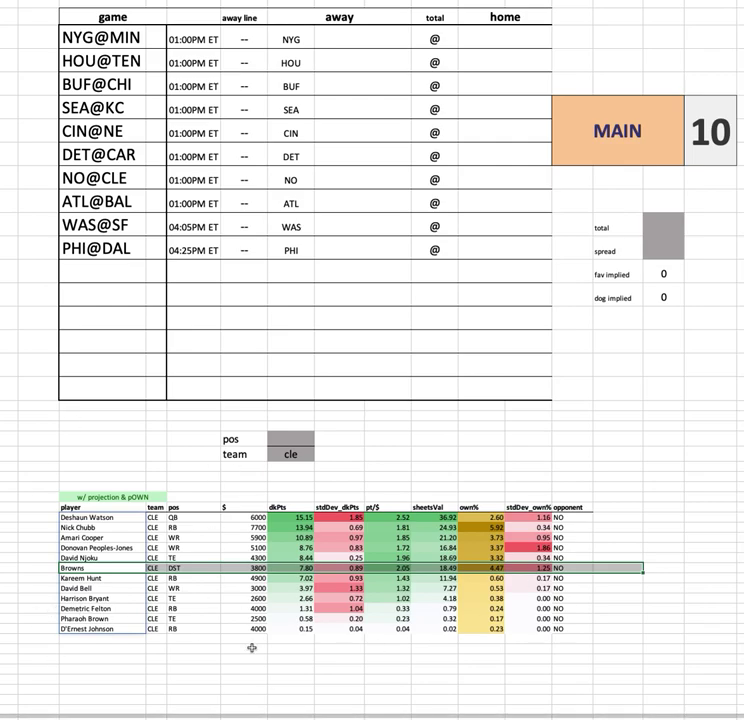
click(116, 527)
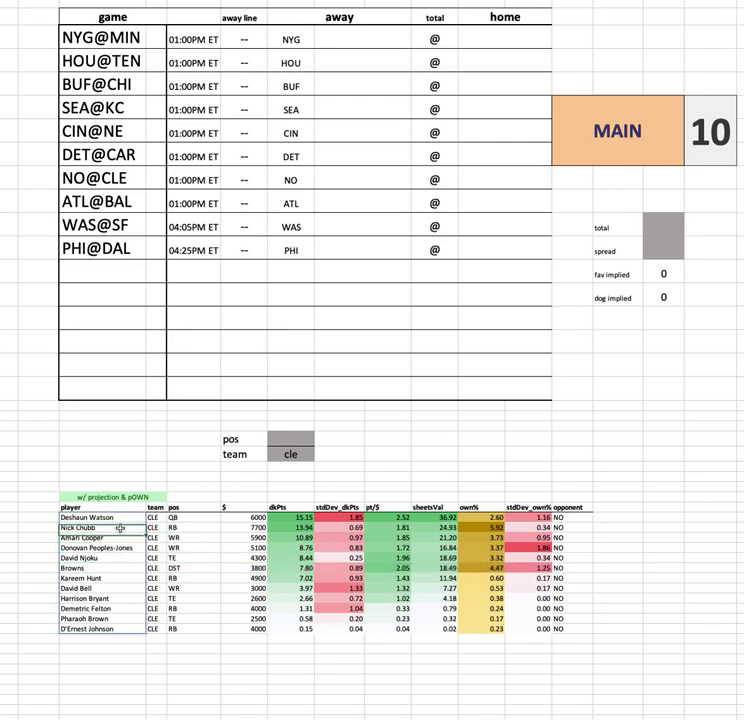
shift+click(615, 529)
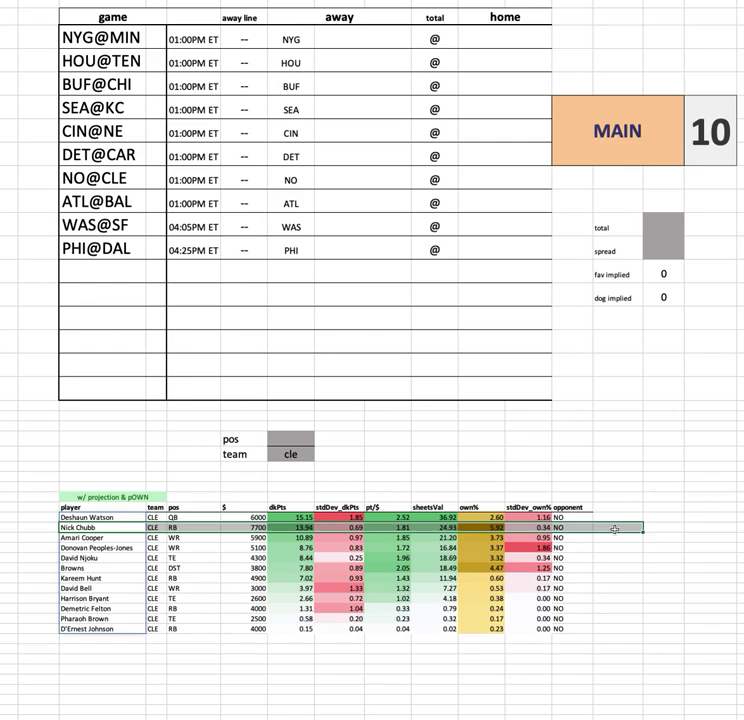
click(228, 518)
key(ctrl+shift+Down)
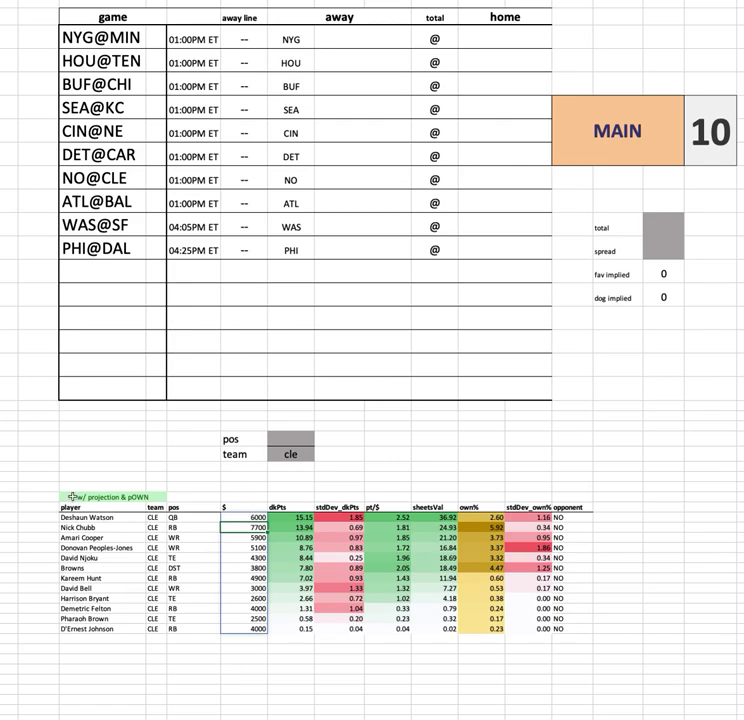
- Set the team filter to atl to list the ATL player projections for the ATL@BAL game
click(294, 455)
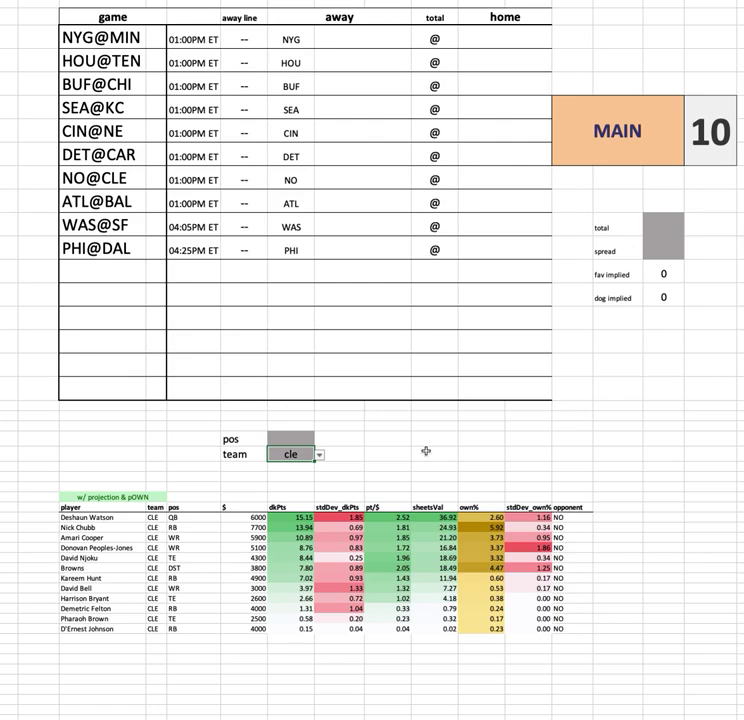
text(atl)
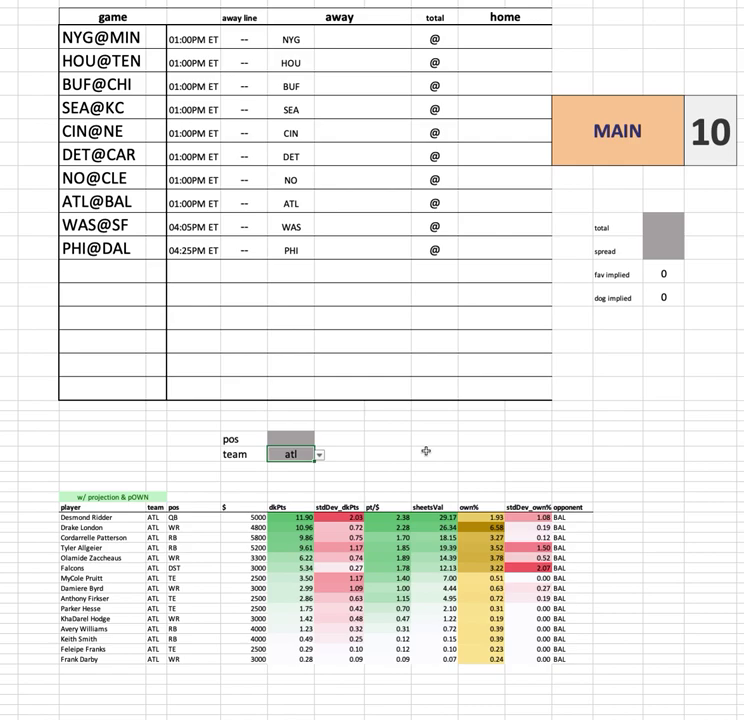
click(360, 38)
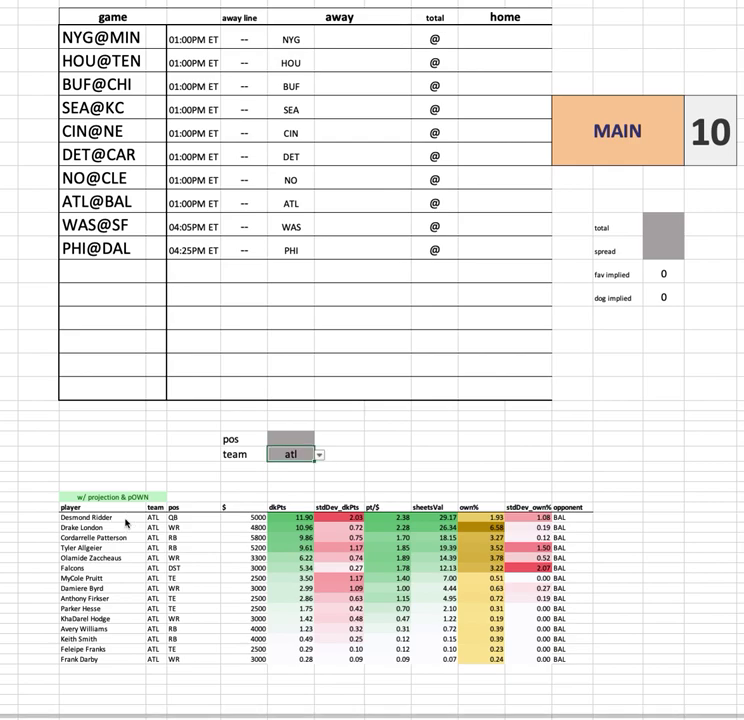
- Consider the 5000 ATL quarterback and review the full row of the 4800 wide receiver
click(126, 518)
key(ctrl+shift+Down)
key(ctrl+c)
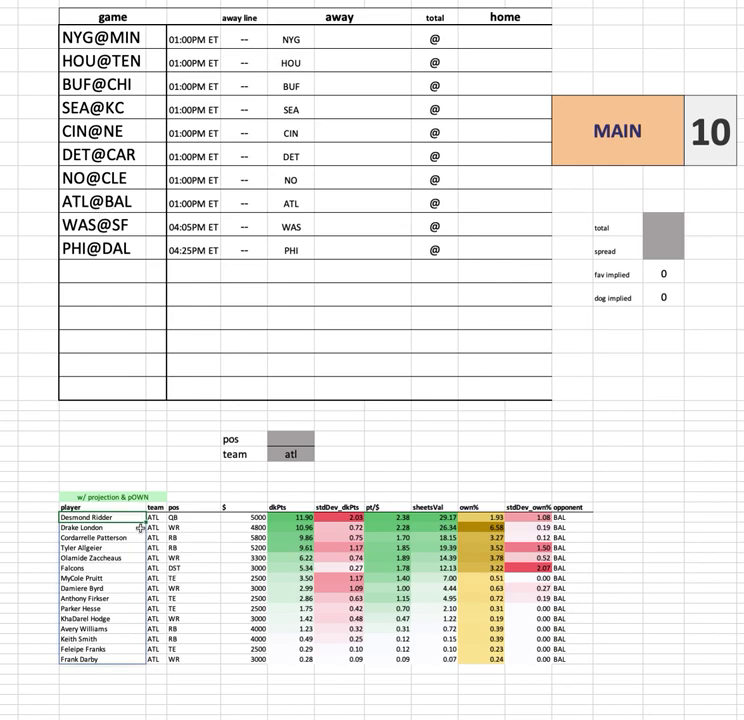
drag(140, 527, 591, 528)
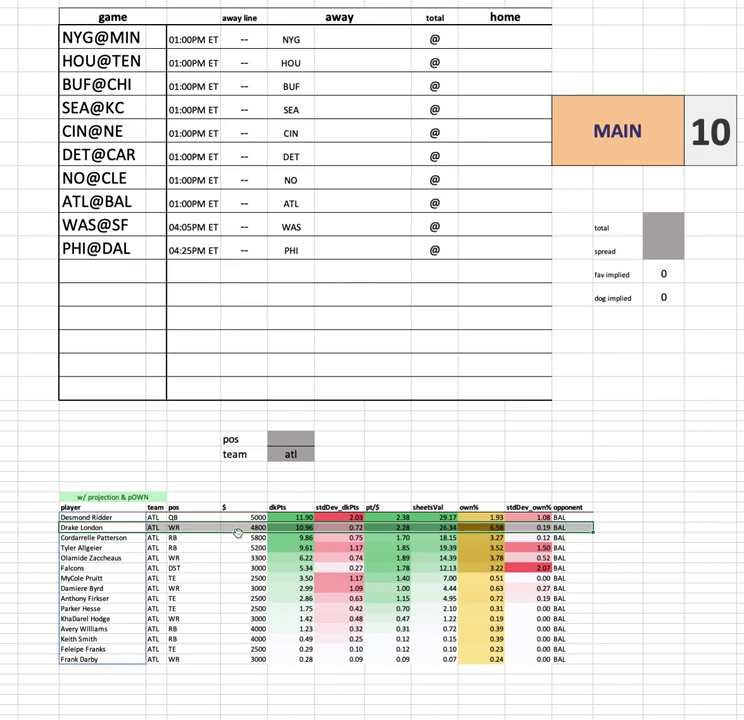
click(40, 528)
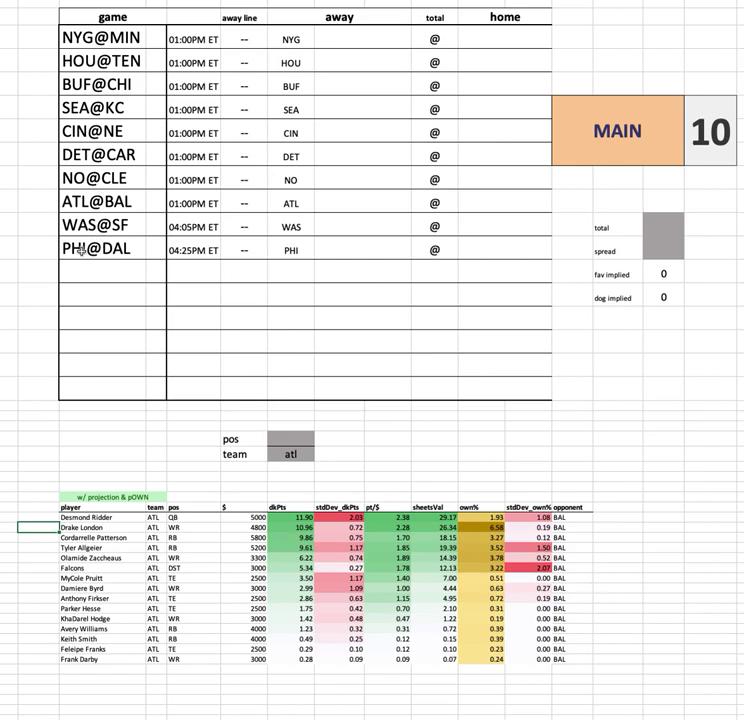
- Set the team filter to bal to list the BAL player projections for the ATL@BAL game
click(291, 454)
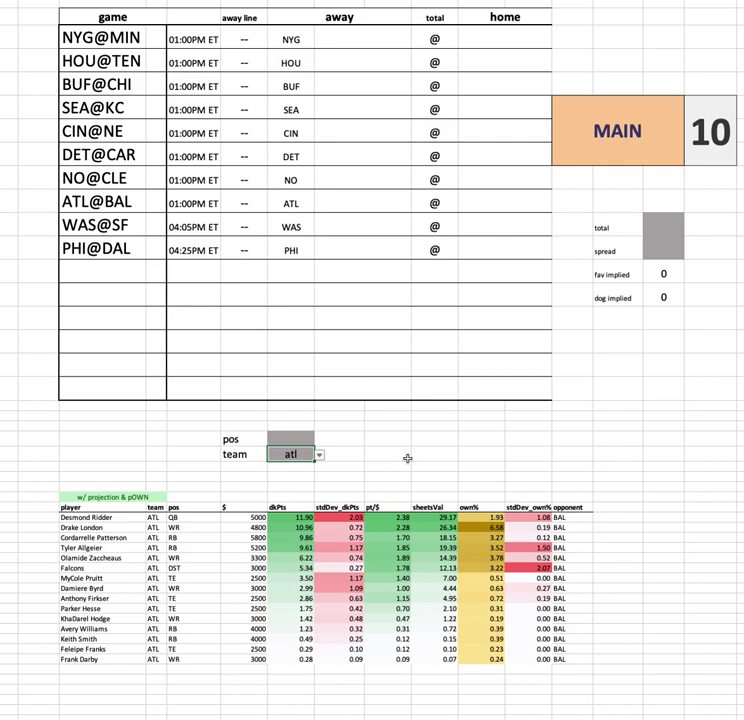
text(bal)
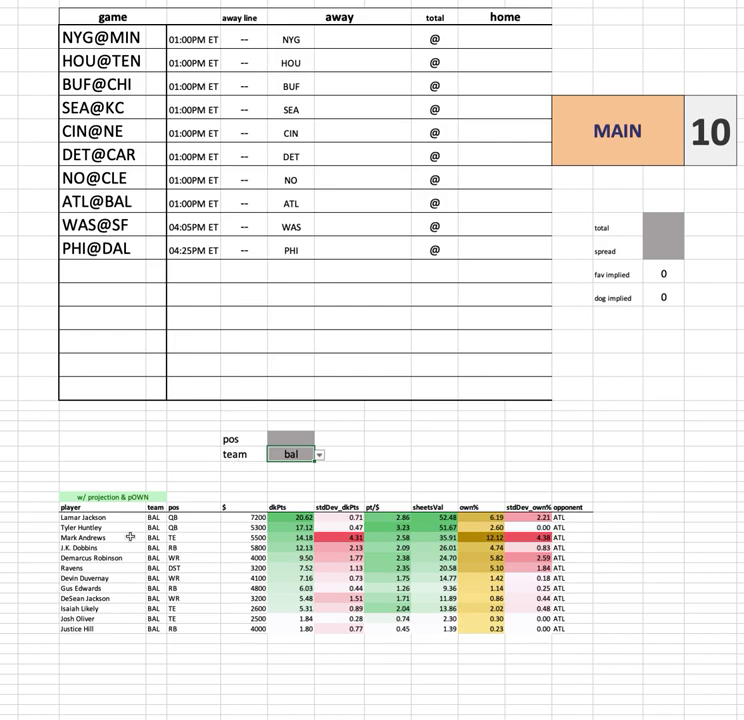
- Examine the 7200 BAL quarterback, the 5500 tight end and the 5800 running back in the context of ATL@BAL
click(116, 519)
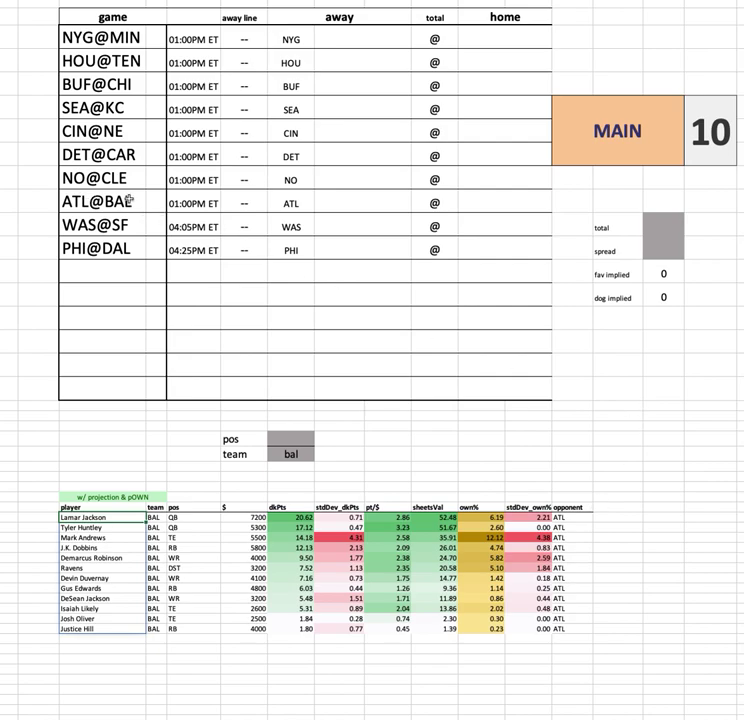
click(73, 203)
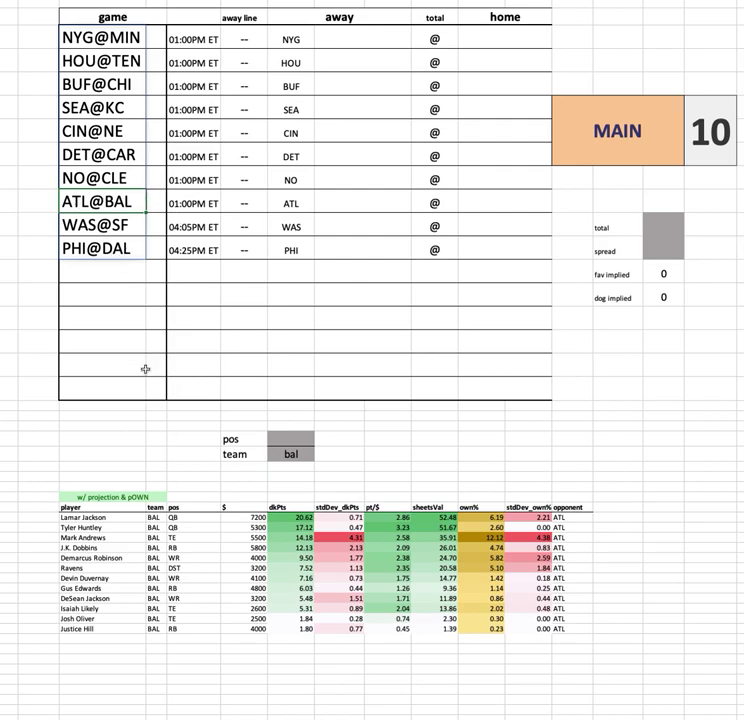
click(115, 520)
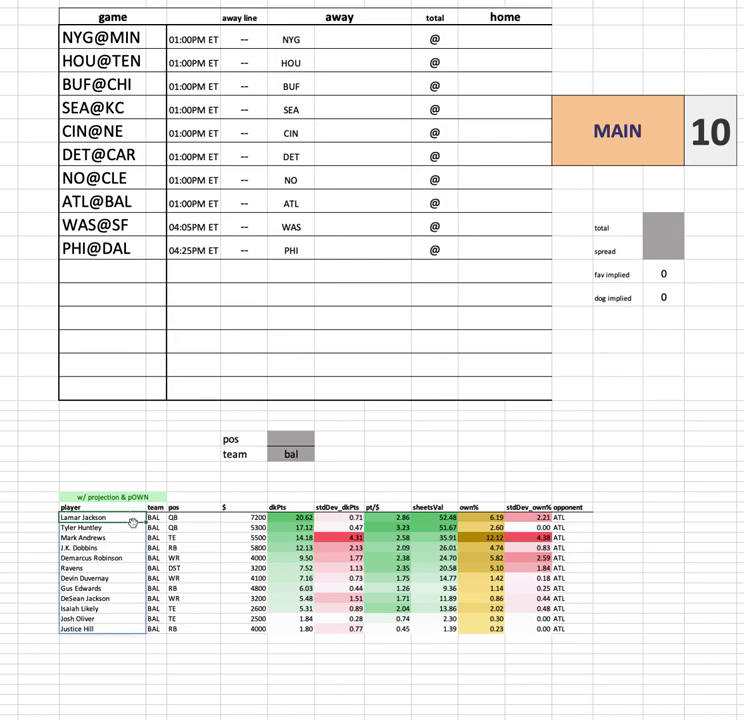
click(122, 537)
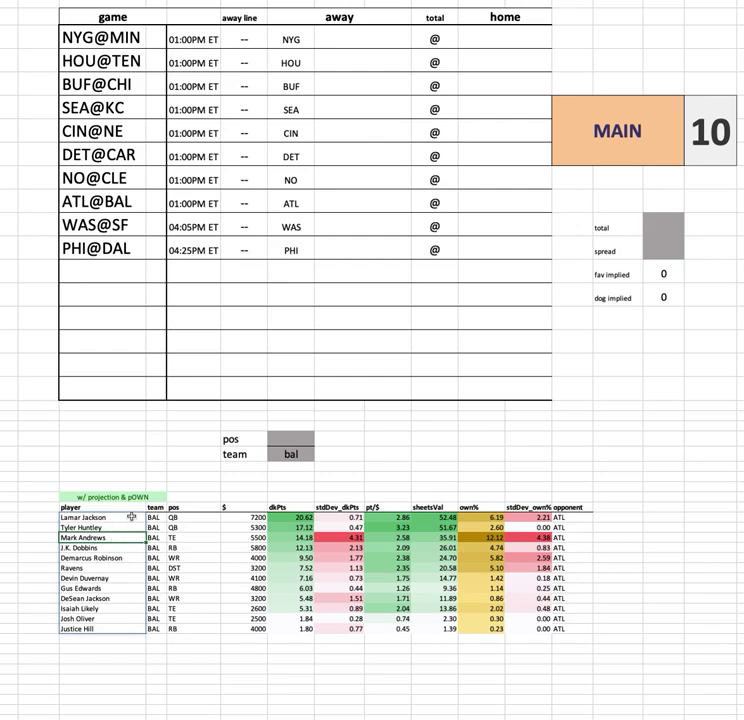
click(115, 547)
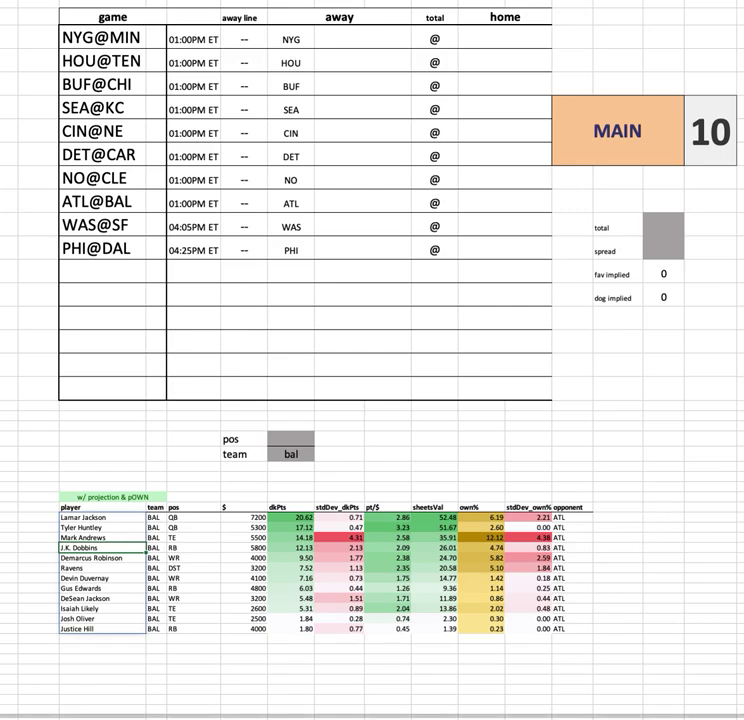
- Check the projected ownership of the 5800 BAL running back
click(340, 38)
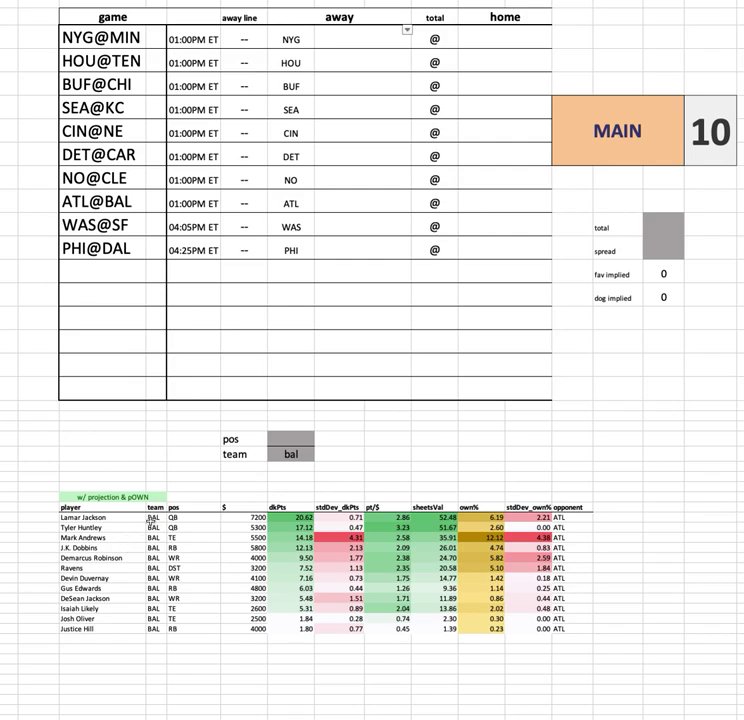
click(101, 546)
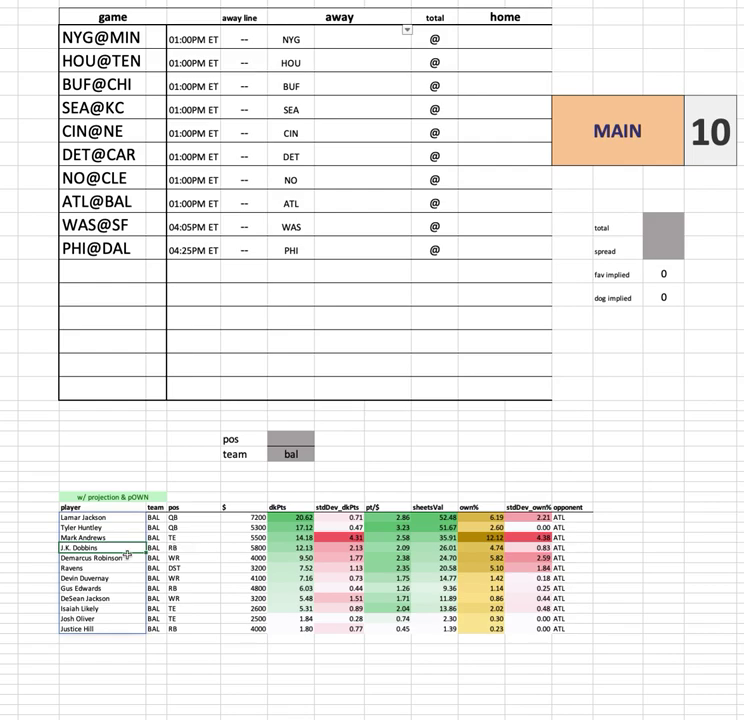
click(495, 546)
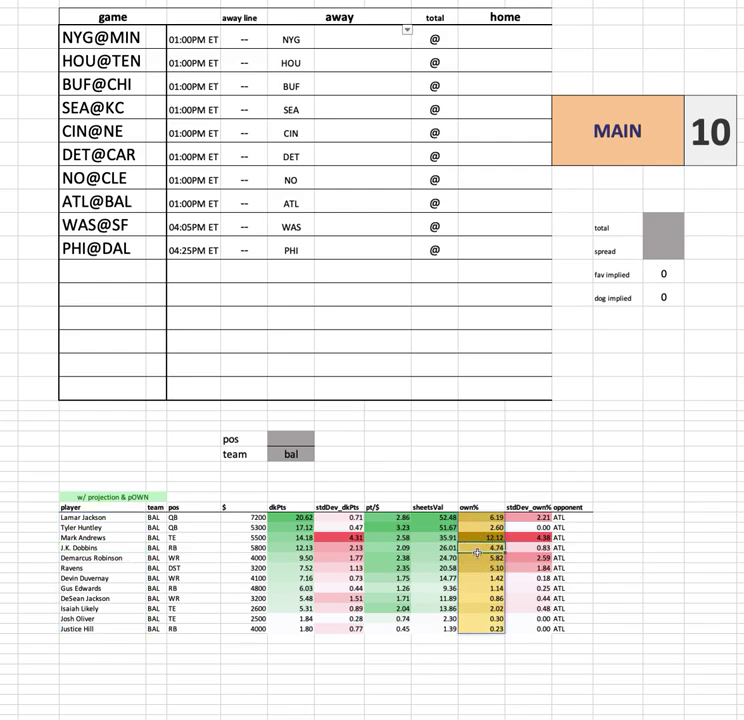
click(121, 547)
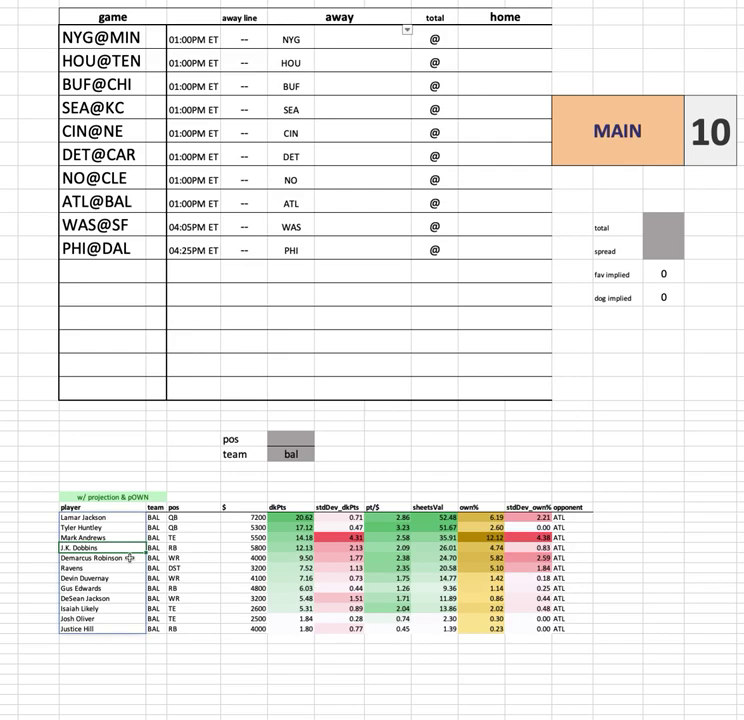
- Compare the 5800 BAL running back with the 7200 quarterback and the 5500 tight end
click(108, 518)
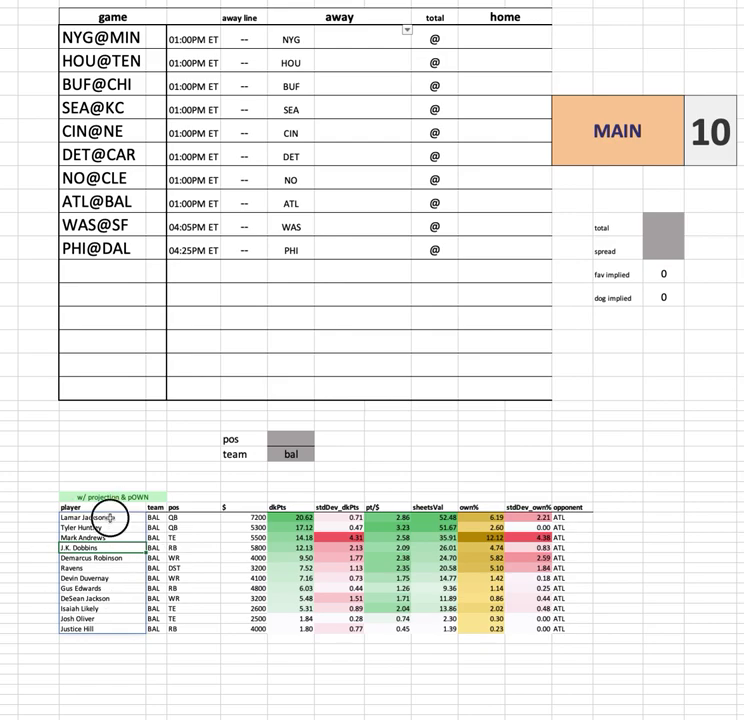
click(106, 548)
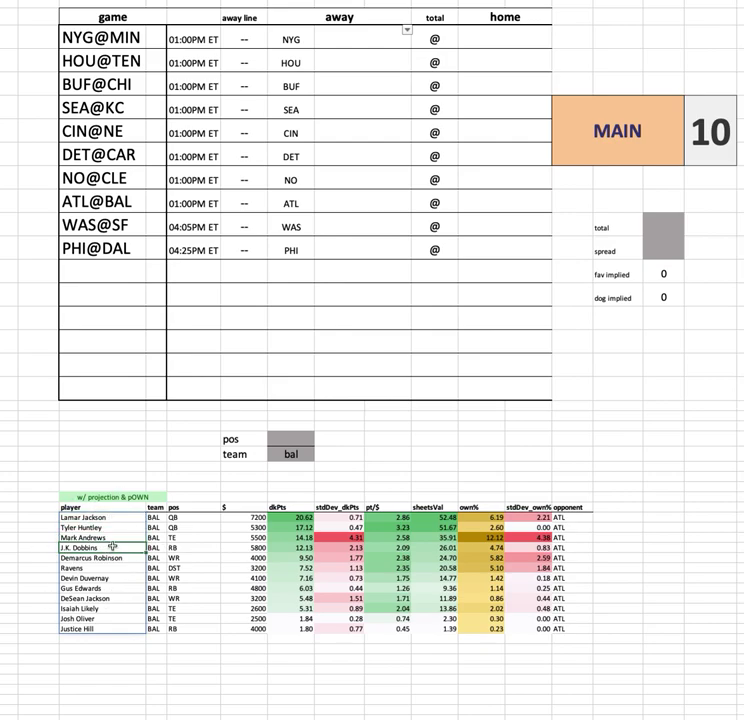
click(115, 538)
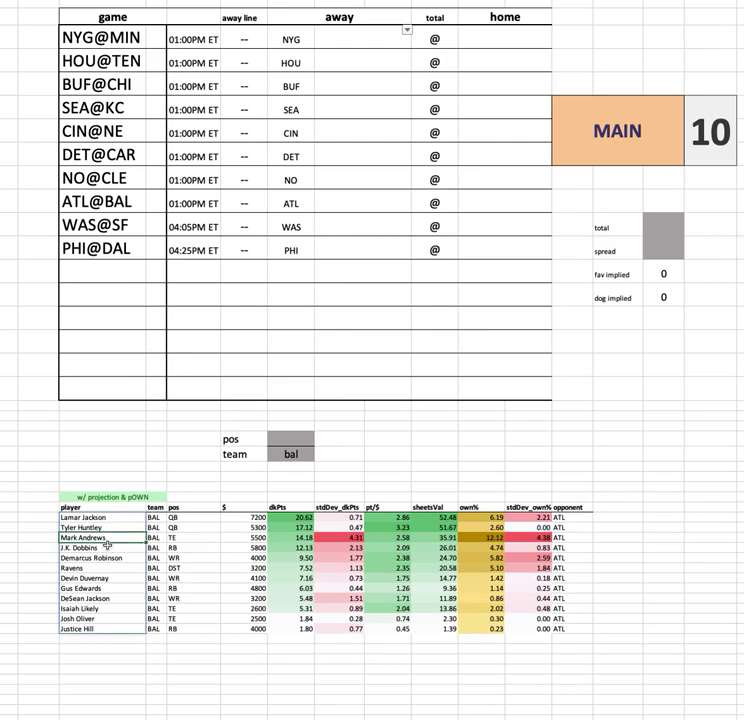
click(104, 546)
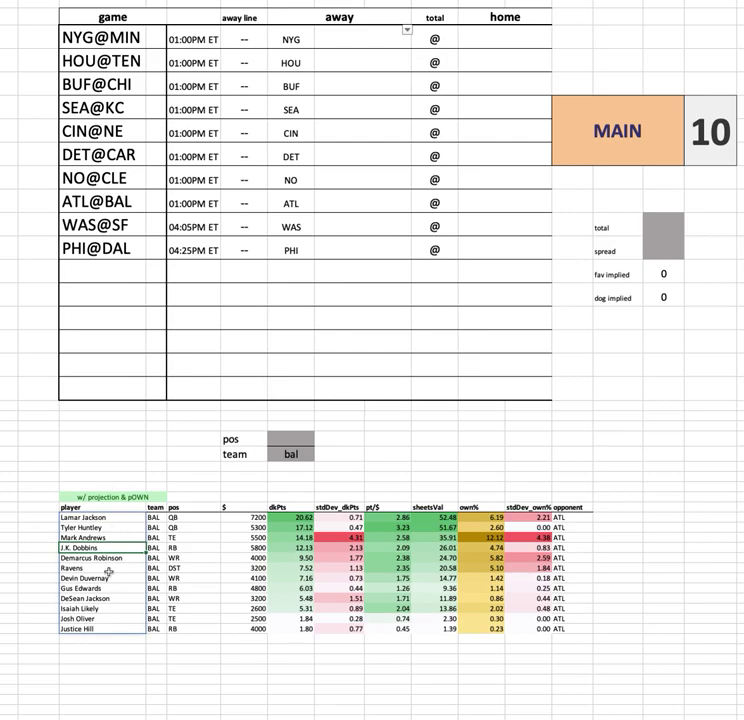
- Revisit the ATL@BAL game and review the full row of the Ravens DST, including salary, projection and ownership
click(64, 200)
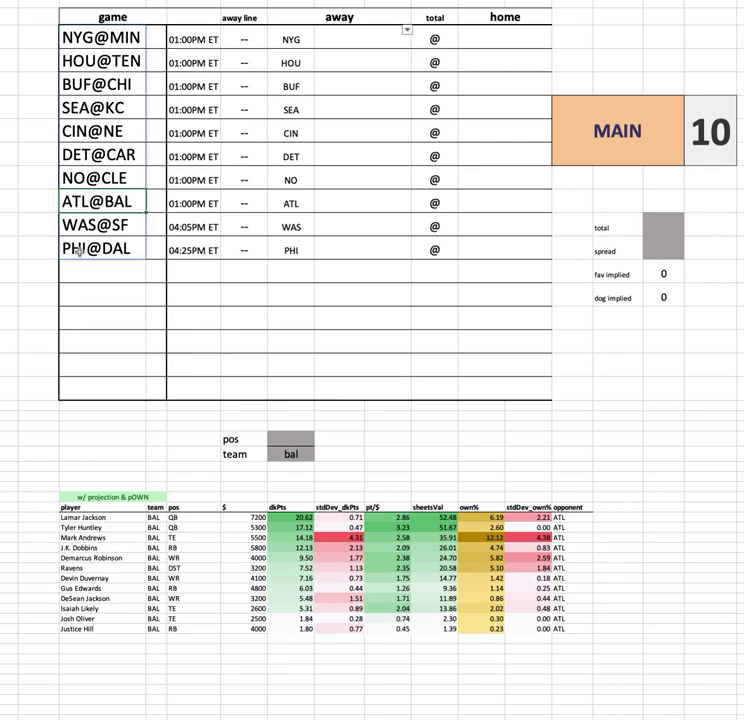
click(291, 454)
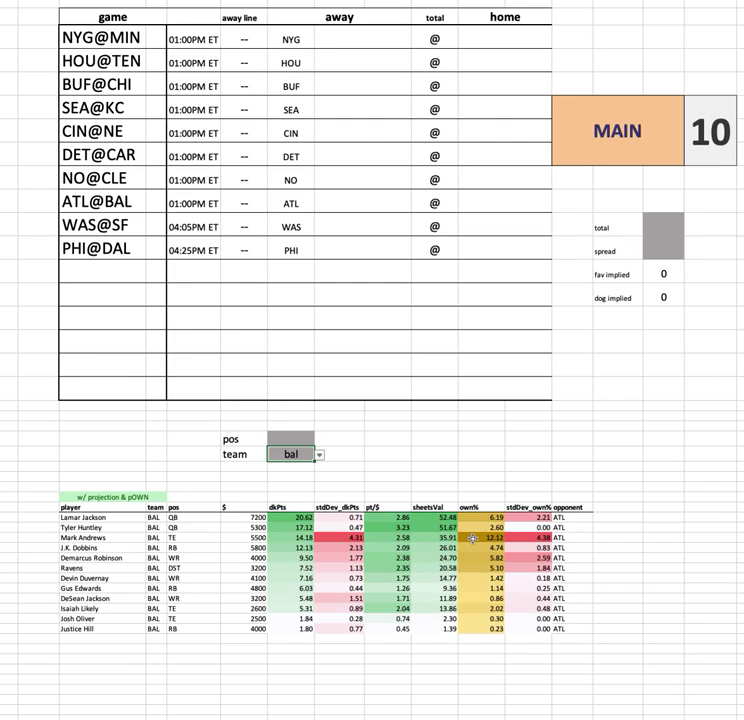
click(116, 545)
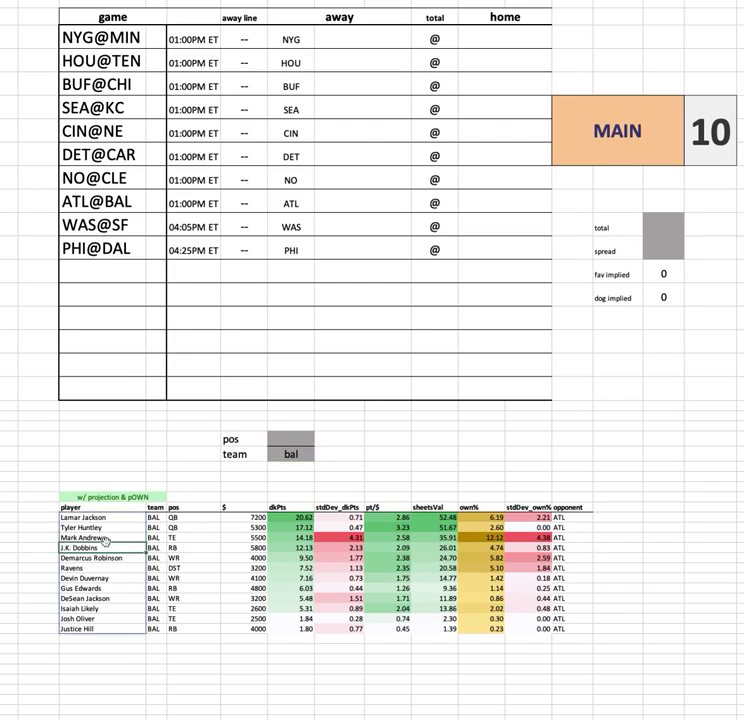
drag(108, 570, 610, 571)
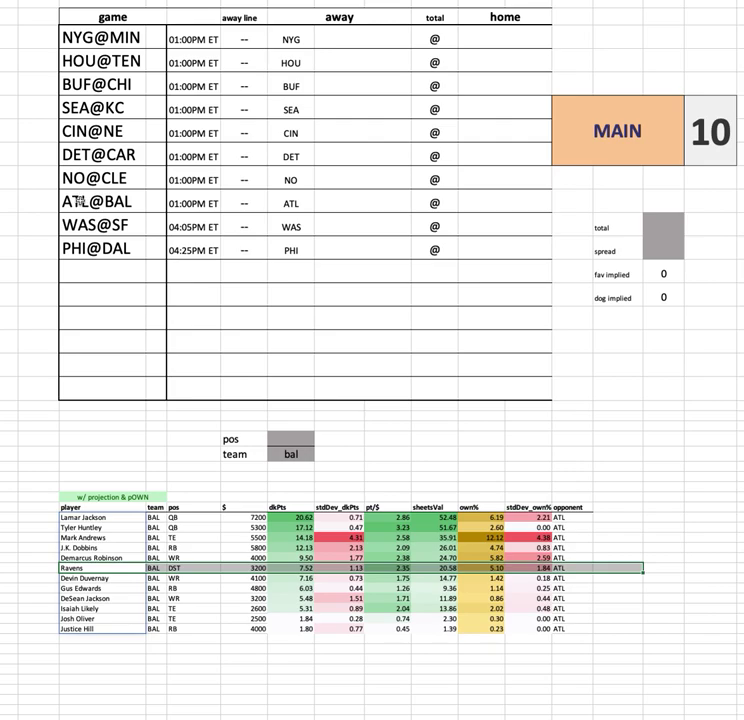
click(67, 200)
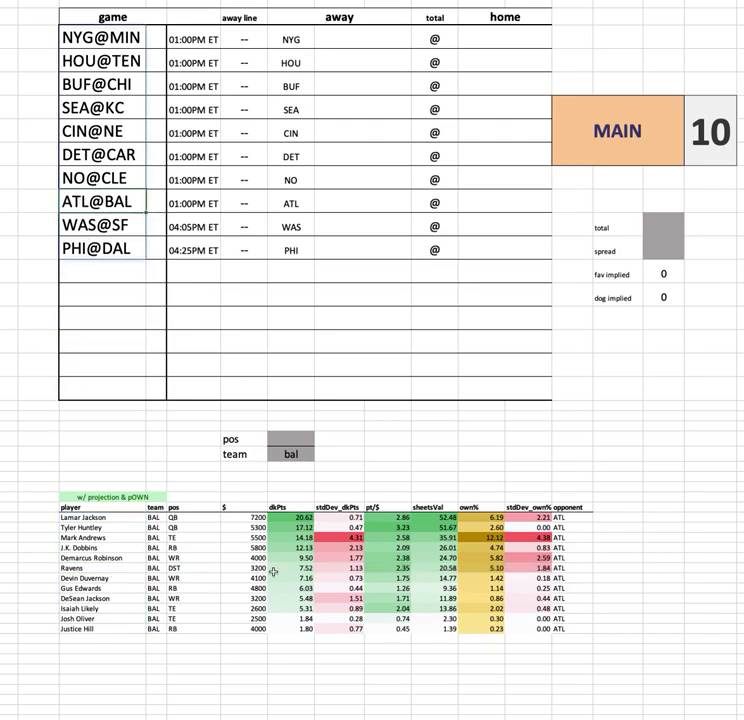
click(620, 567)
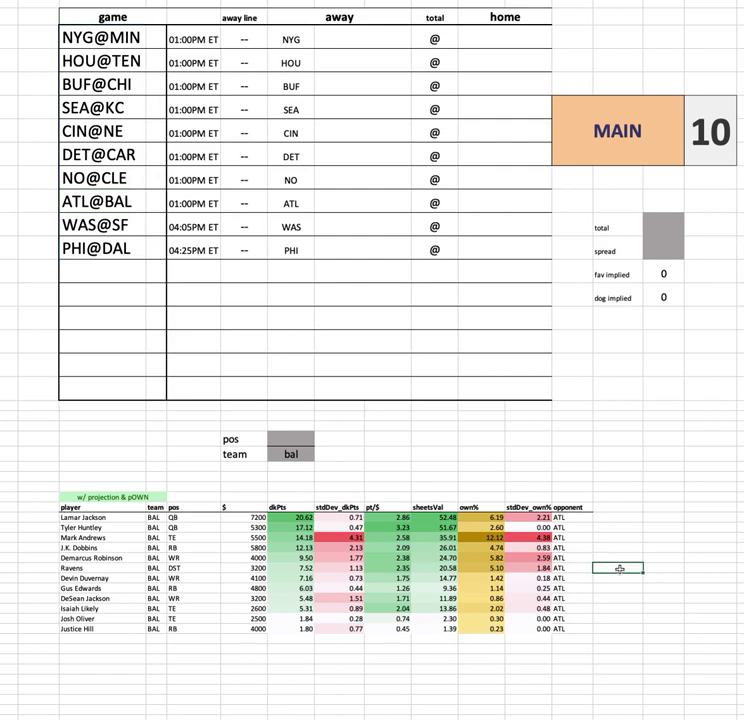
- Highlight the full Ravens DST row, and filter the player table to team WAS
shift+click(40, 567)
shift+click(40, 567)
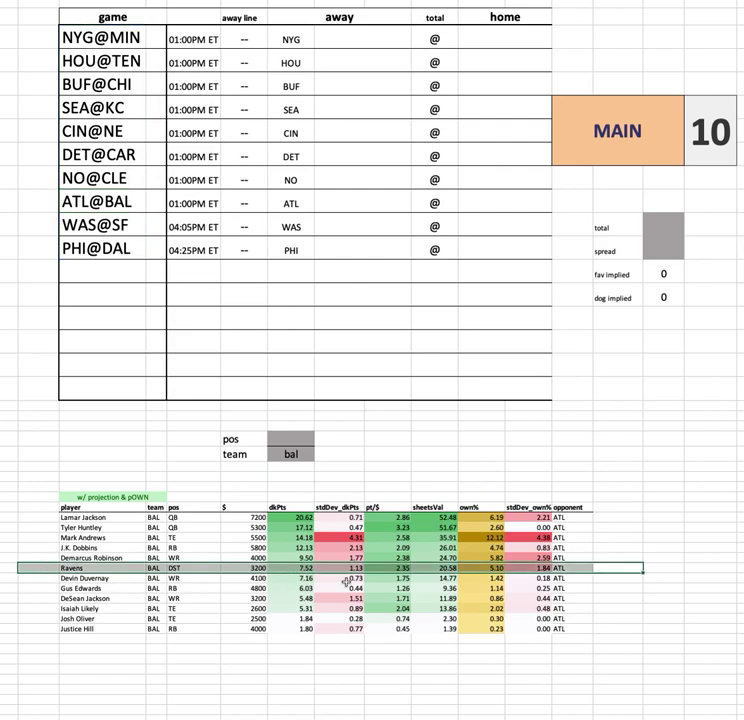
click(299, 455)
text(was)
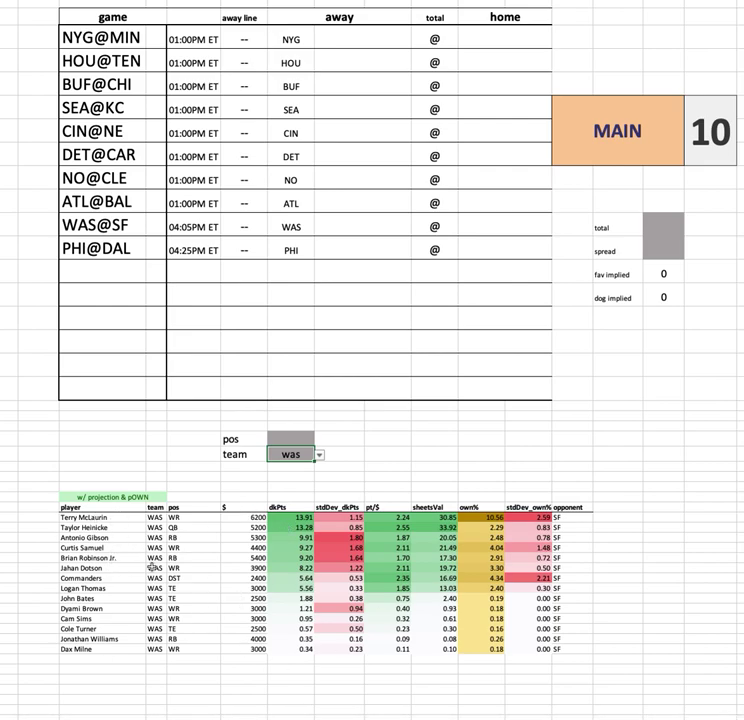
- Examine the 4400 WAS wide receiver and the 5300 running back's salary in the context of WAS@SF
click(100, 608)
click(140, 547)
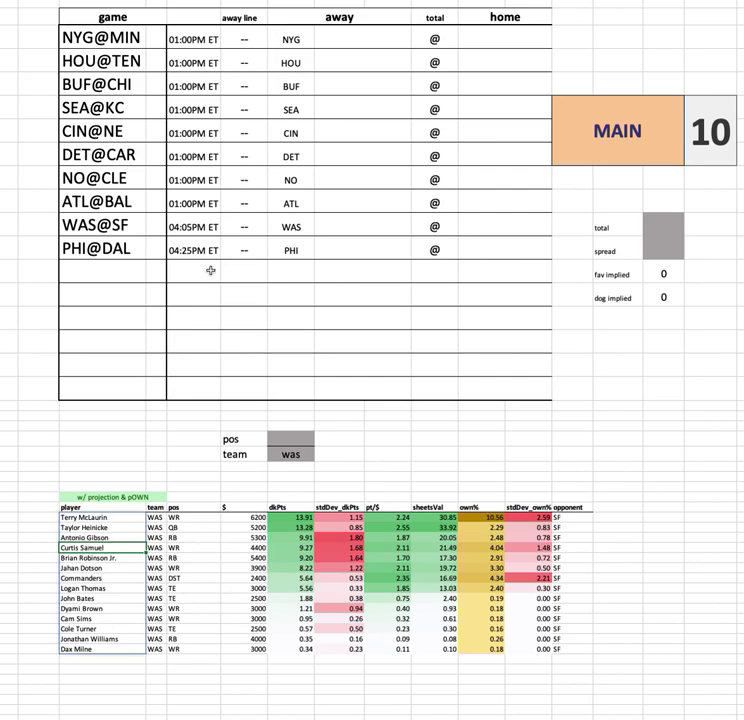
click(140, 228)
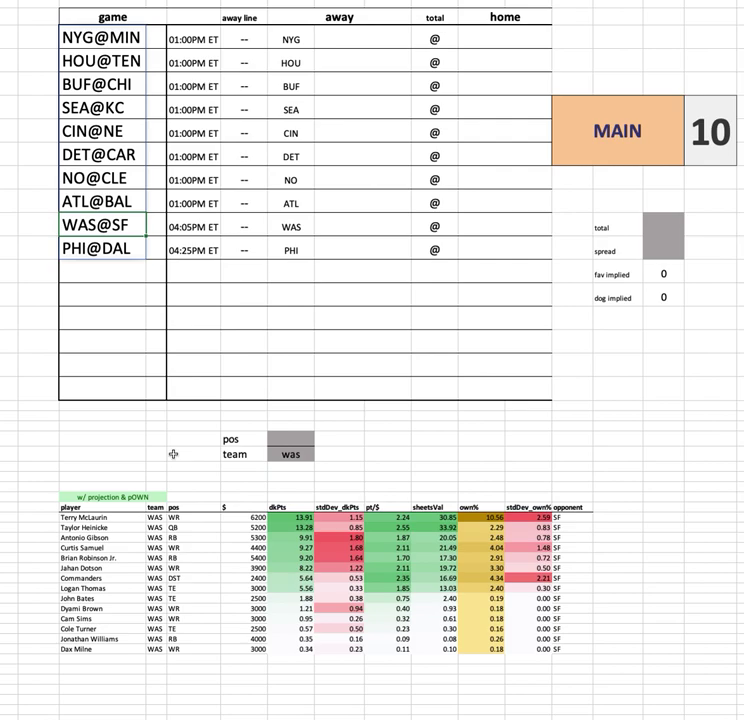
click(92, 538)
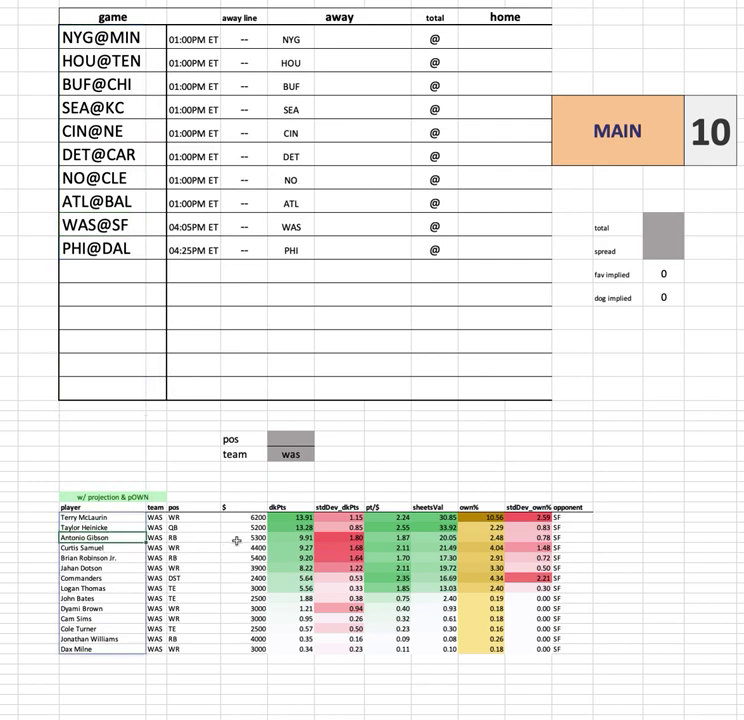
click(237, 541)
key(ctrl+space)
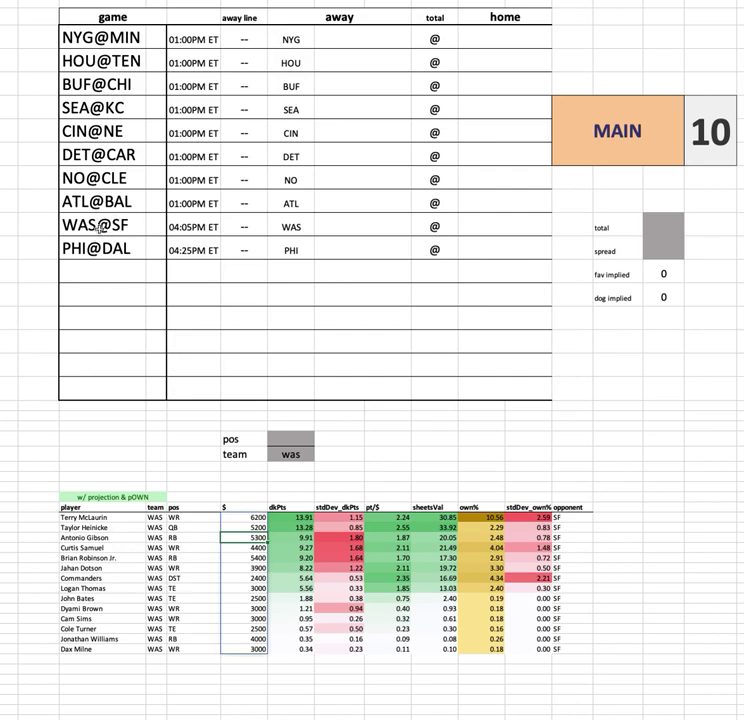
- Review the 5400 WAS running back and the full row of the Commanders DST
click(110, 557)
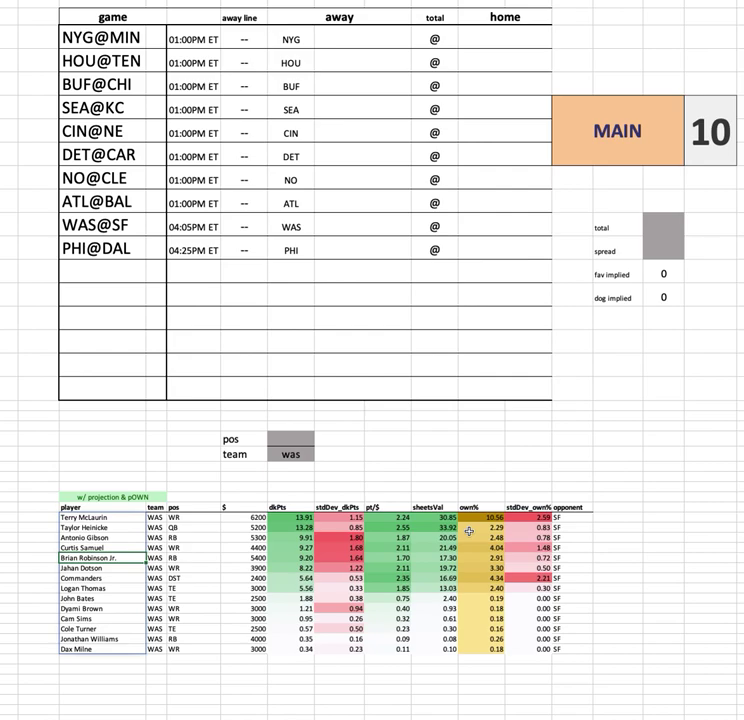
click(330, 38)
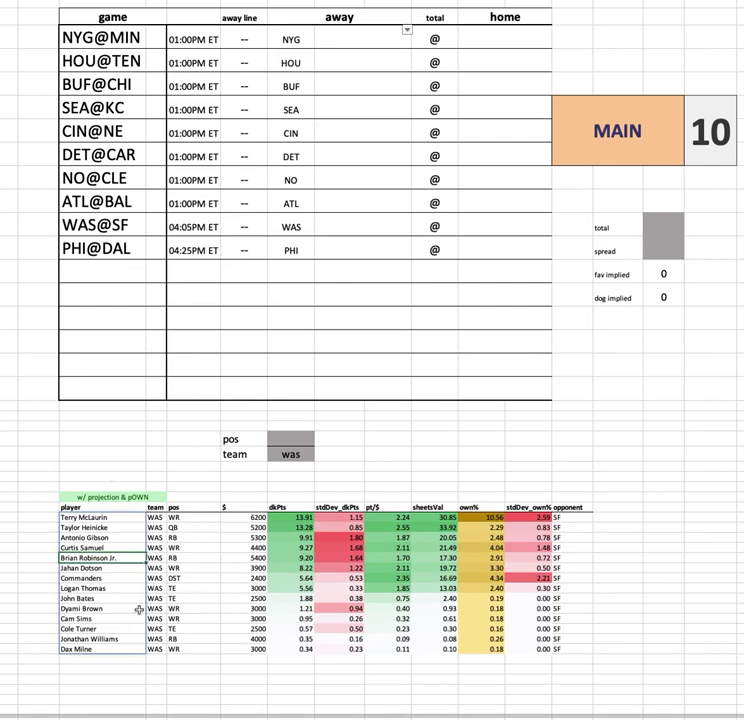
drag(103, 578, 600, 578)
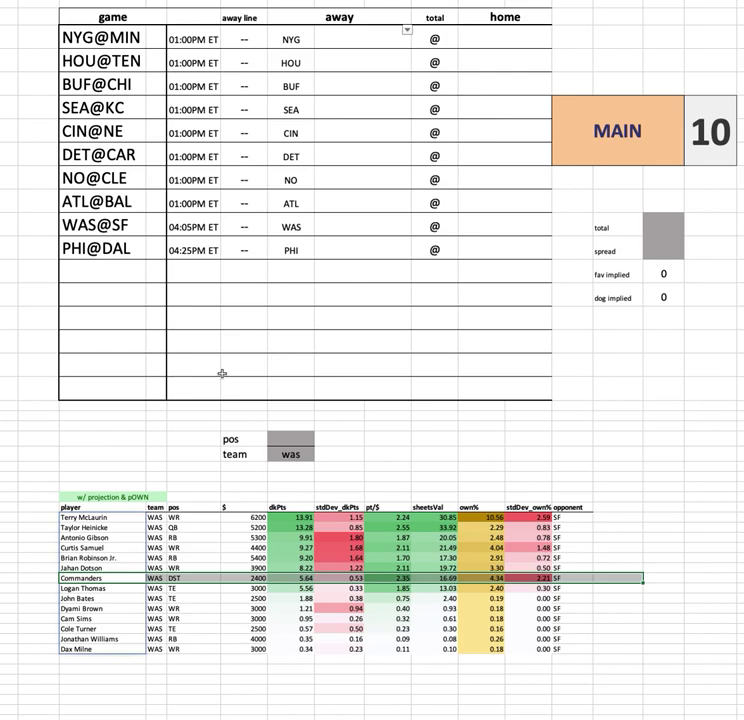
- Filter the player table to team SF and review the 8800 running back's full row and projected ownership
click(290, 454)
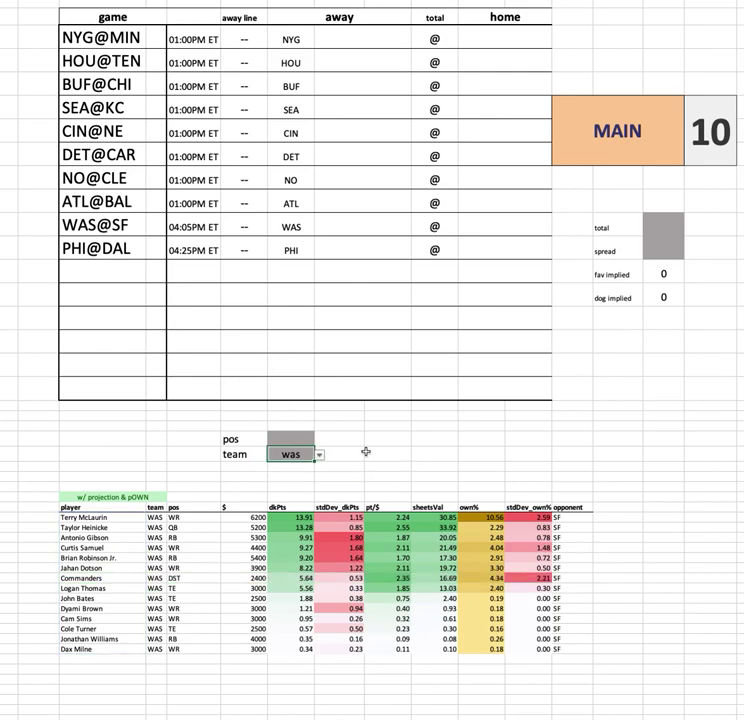
text(sf)
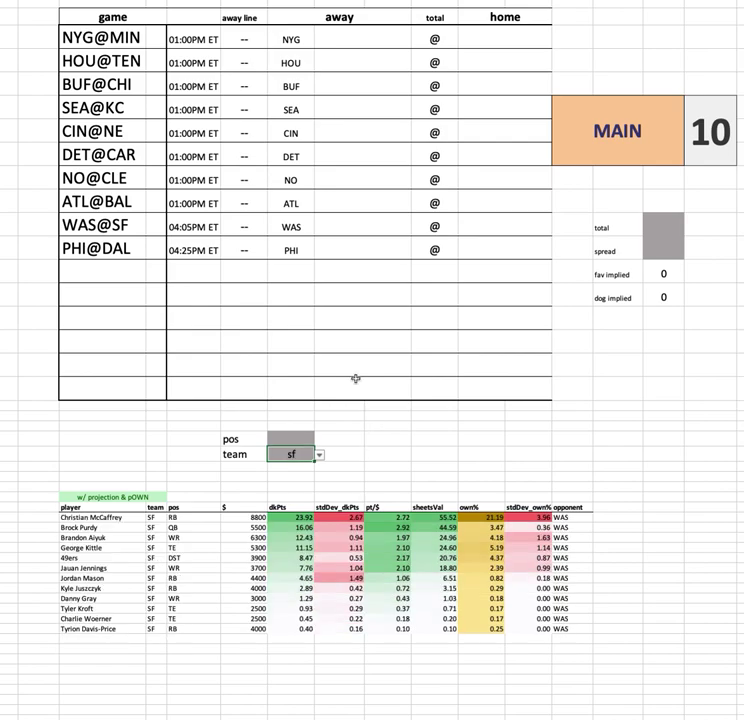
drag(68, 517, 643, 517)
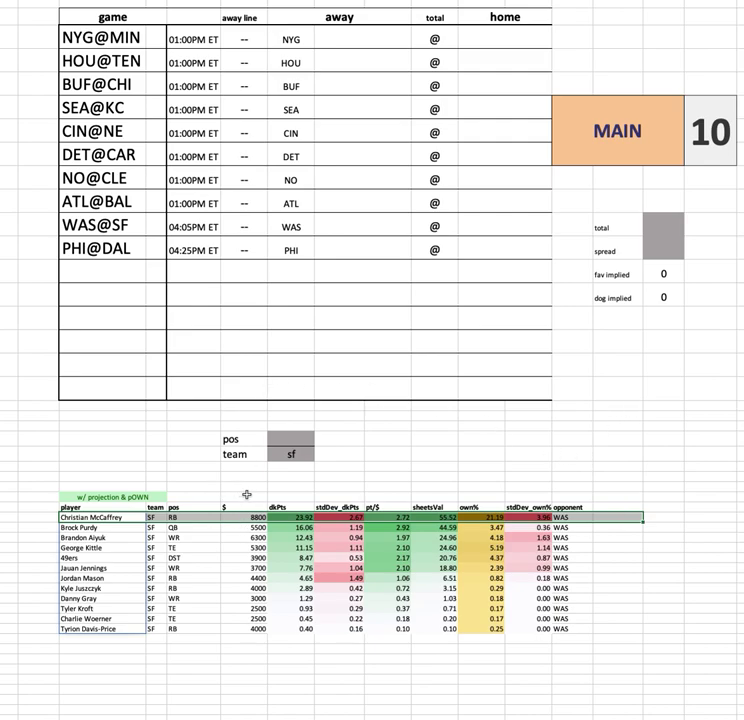
click(492, 495)
click(487, 517)
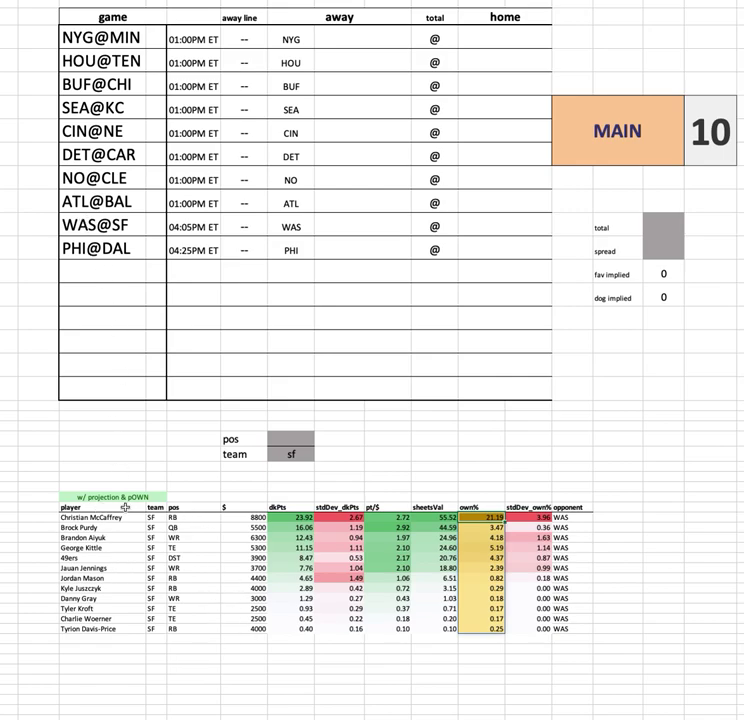
- Review the whole SF player table, then the salaries of the quarterback, the top wide receiver and the top tight end
drag(48, 487, 613, 656)
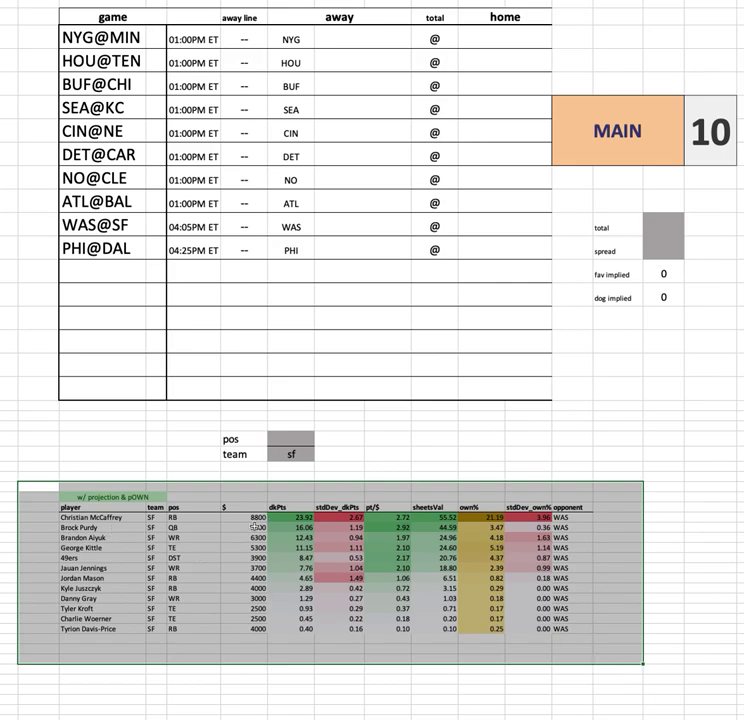
click(244, 517)
key(ctrl+shift+Down)
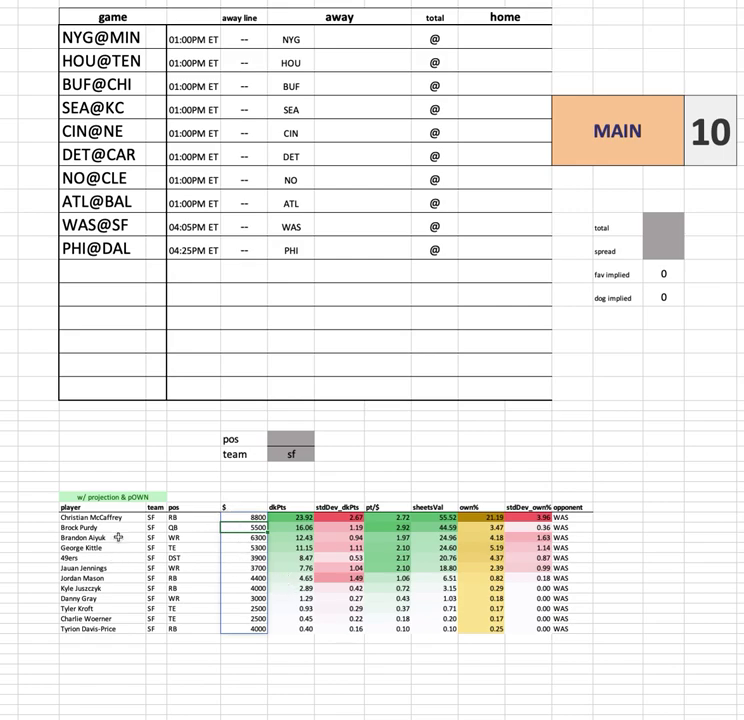
click(242, 540)
key(Down)
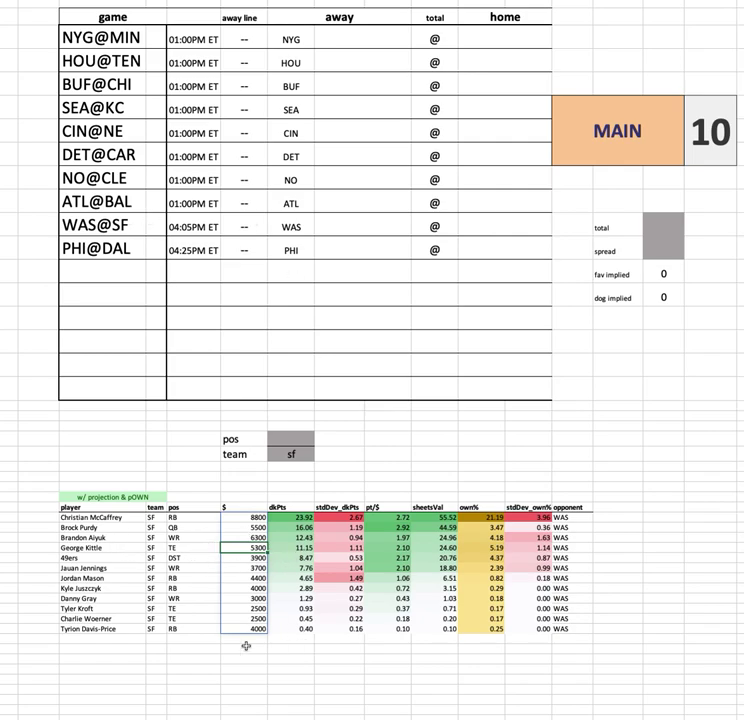
- Review the full row of the 49ers DST, including its salary and sheetsVal
drag(62, 557, 659, 557)
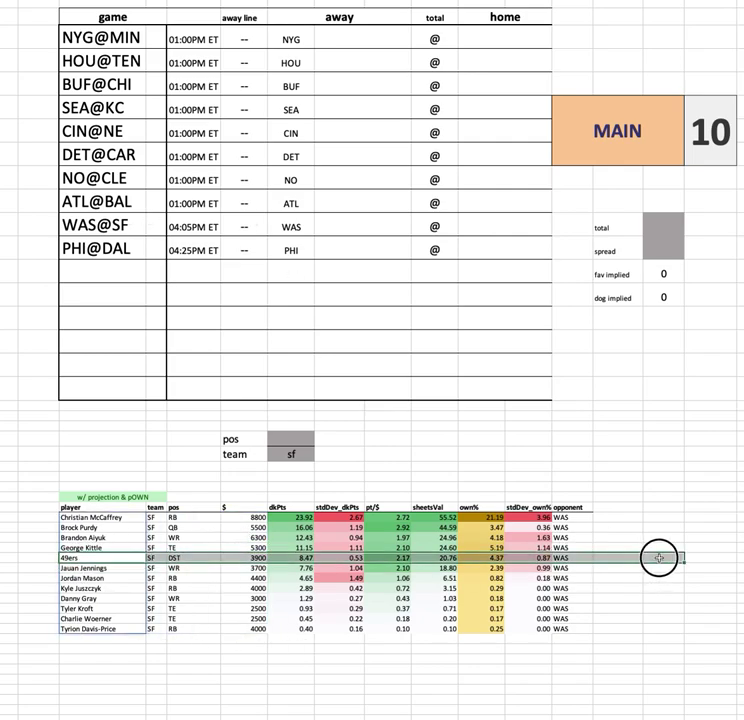
click(647, 507)
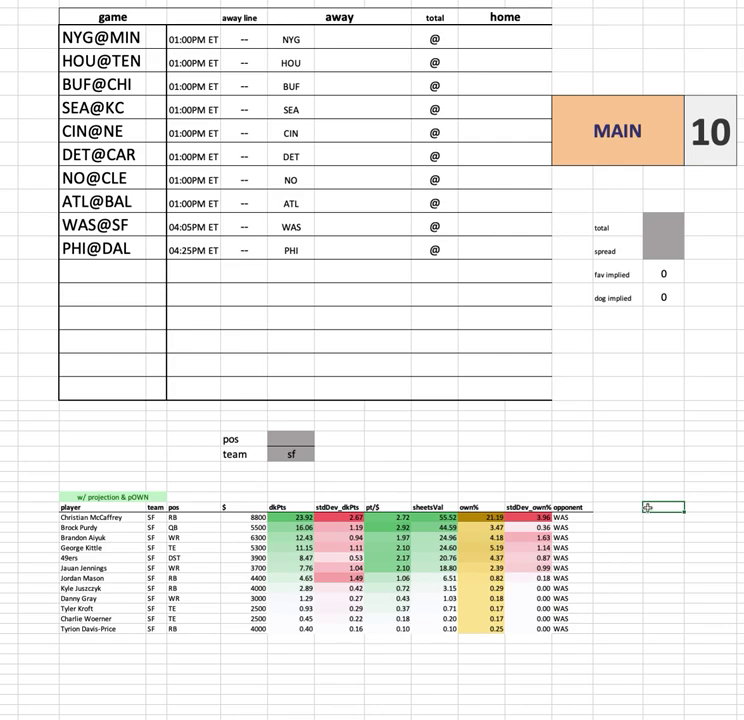
click(245, 558)
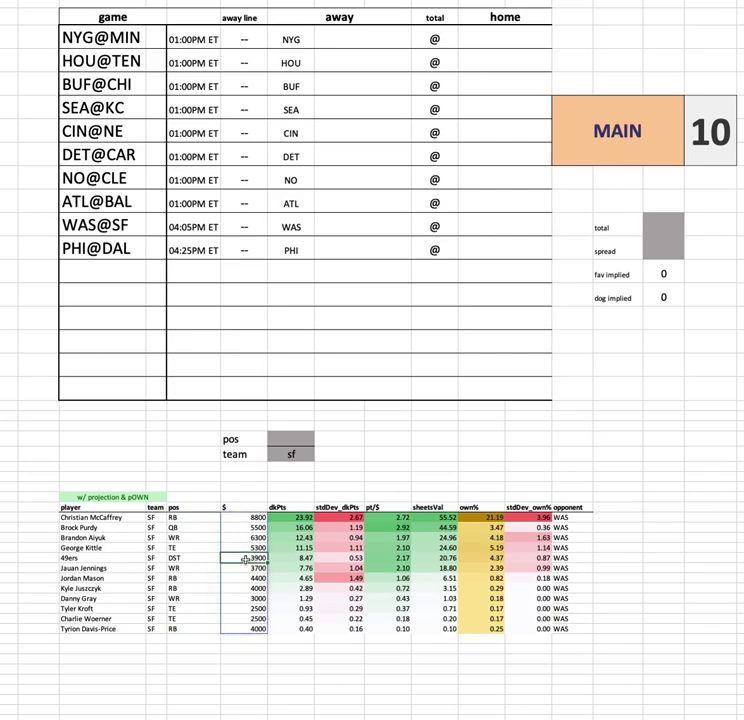
click(434, 558)
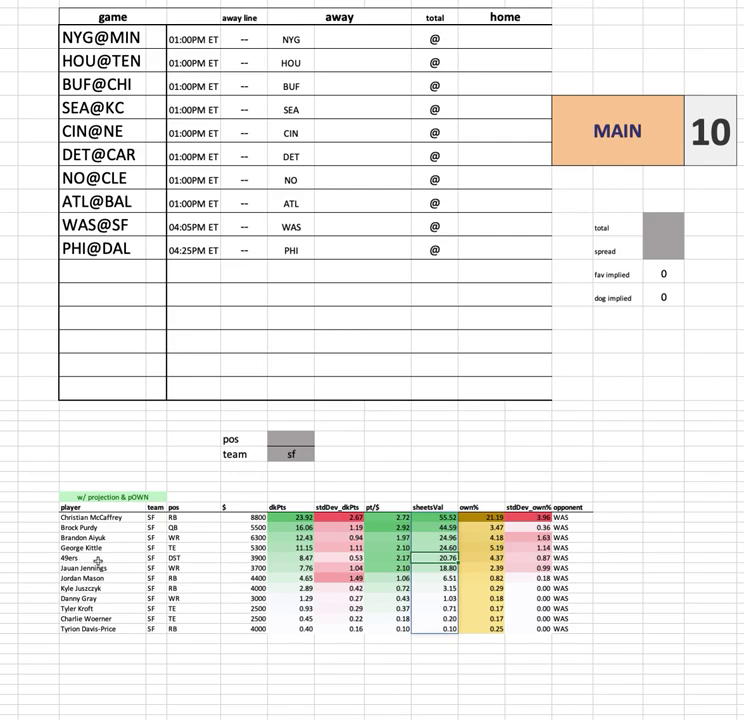
- Filter the player table to team PHI
click(291, 454)
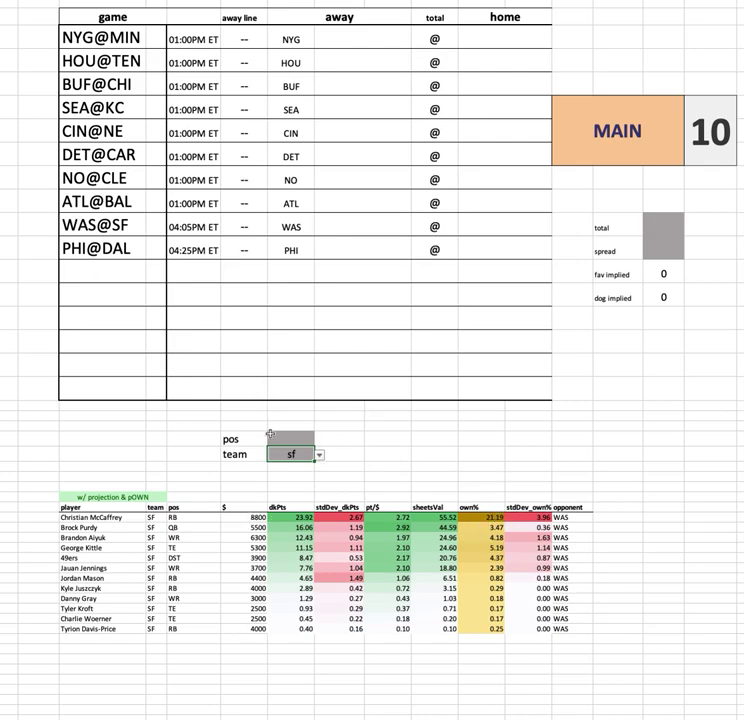
click(319, 455)
scroll(300, 540, down, 2)
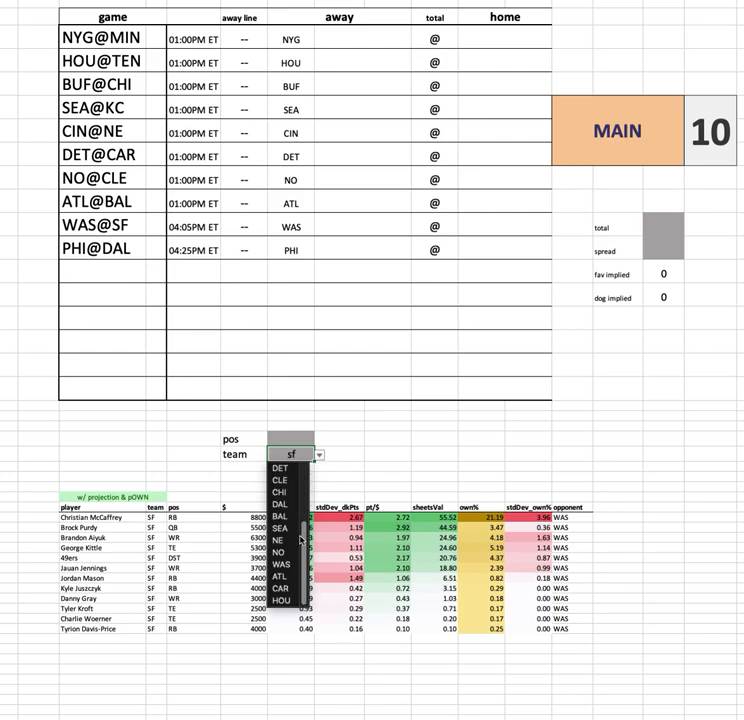
scroll(293, 541, up, 2)
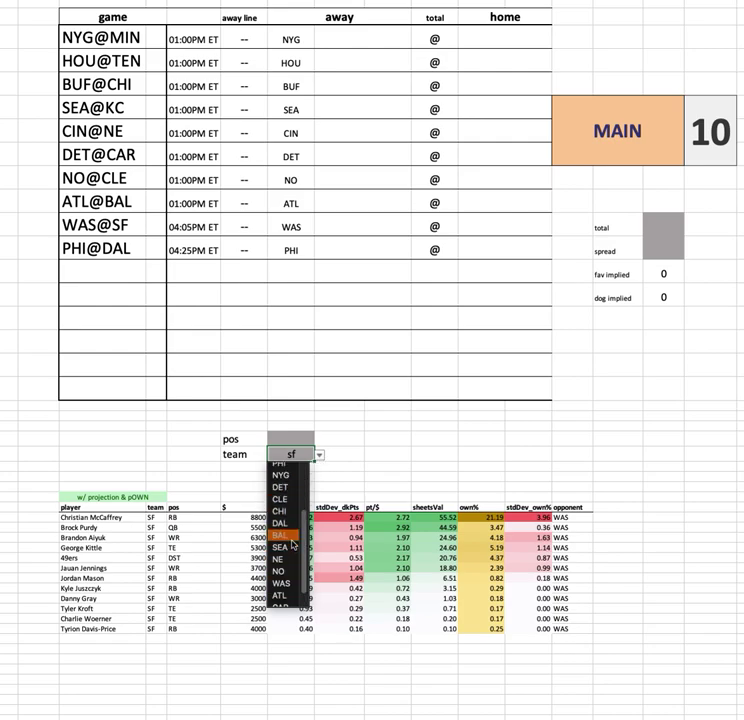
scroll(293, 542, up, 6)
scroll(288, 565, down, 1)
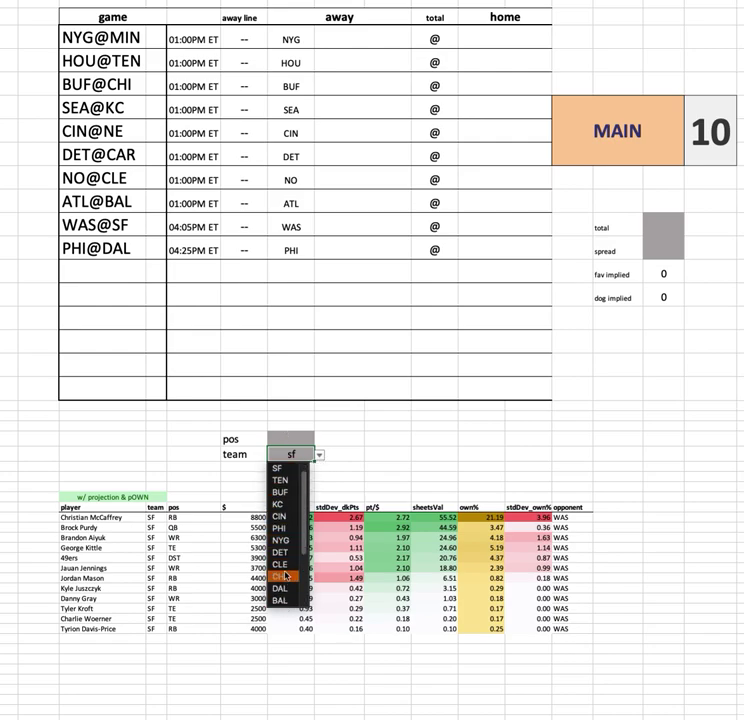
key(Return)
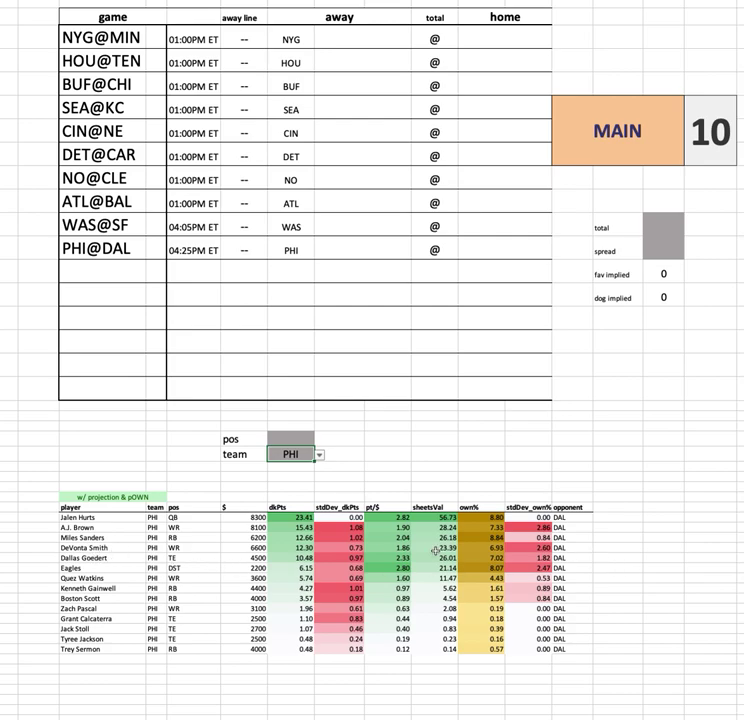
- Review the PHI player rows, focusing on the 8300 quarterback, the 4500 tight end and the 6200 running back
drag(149, 545, 665, 515)
click(663, 506)
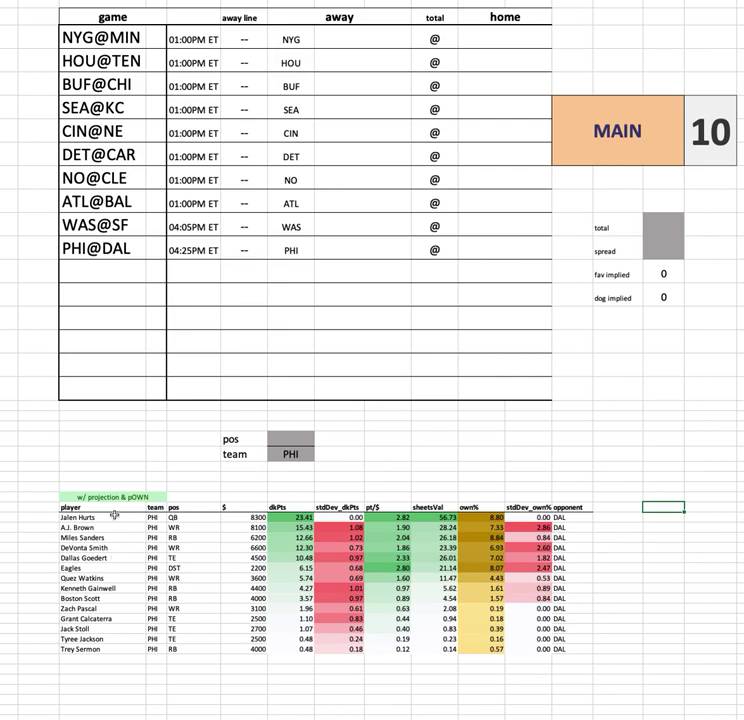
click(122, 559)
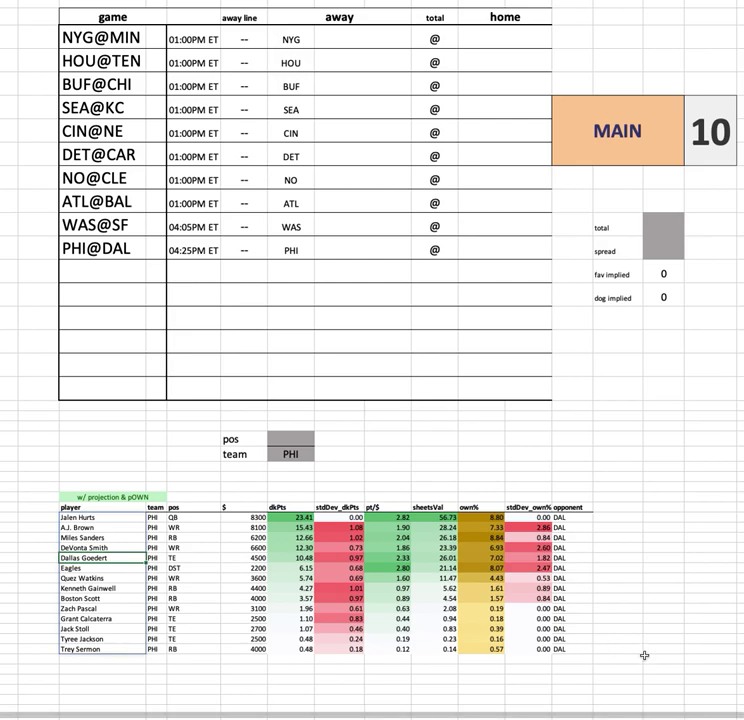
click(115, 520)
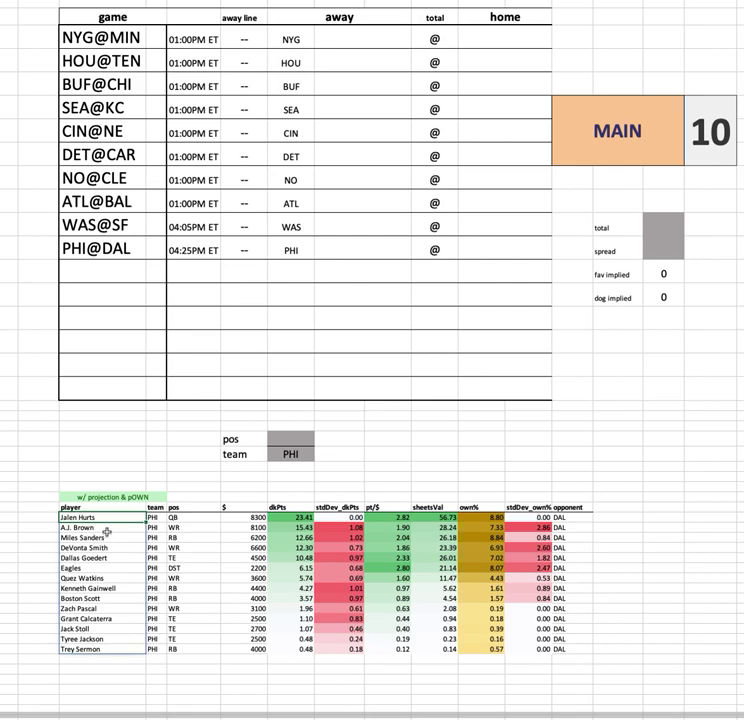
drag(116, 538, 586, 537)
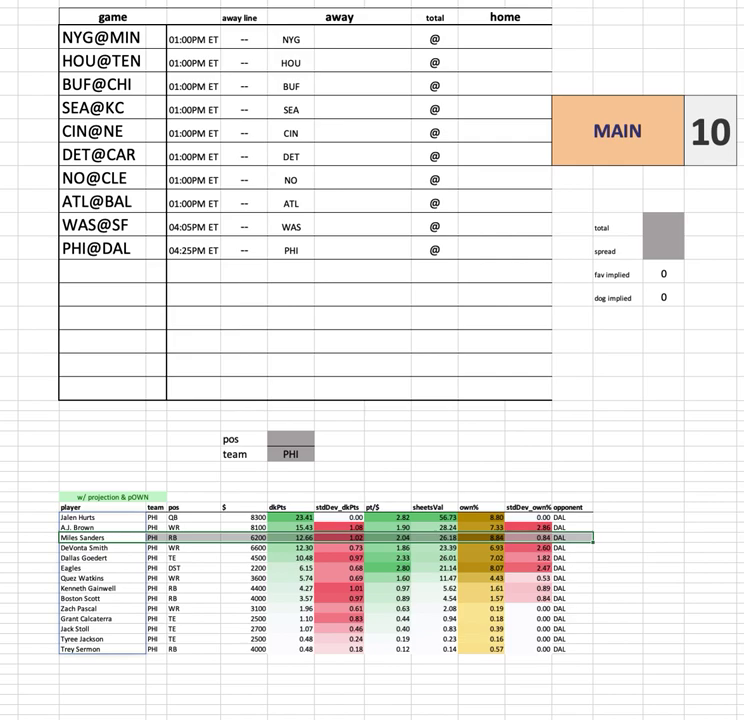
click(335, 38)
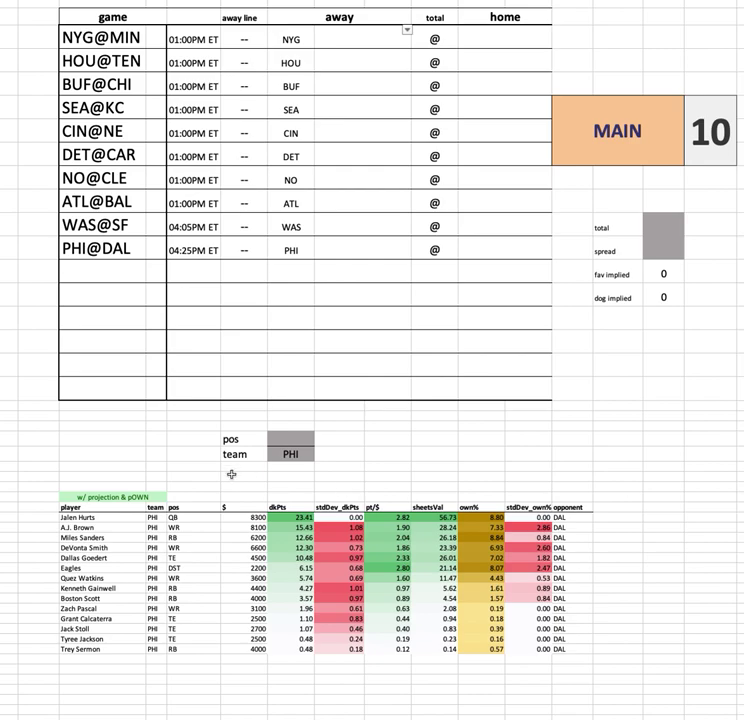
- Highlight the full row of the 6200 PHI running back again to examine his projection, value and ownership
click(49, 537)
drag(49, 537, 621, 541)
click(621, 541)
click(87, 540)
shift+click(664, 535)
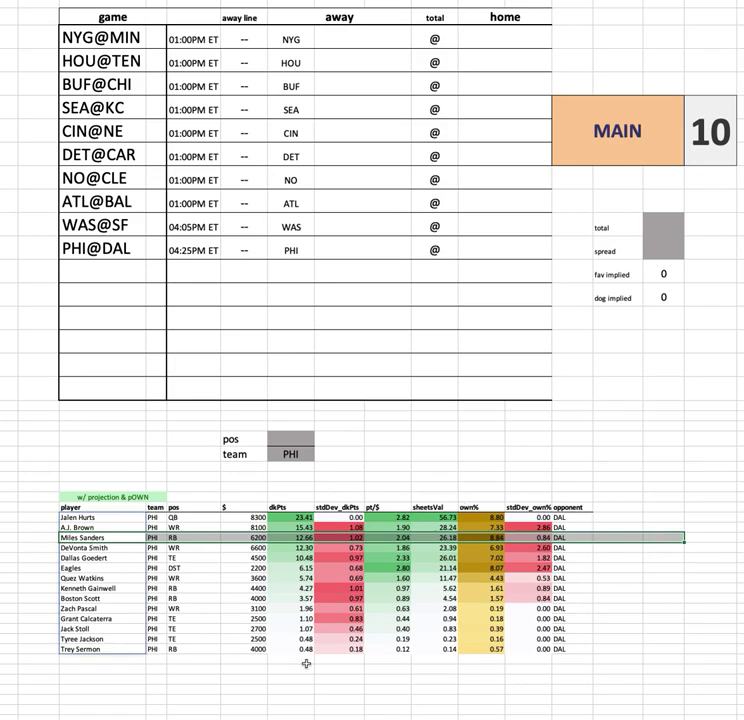
- Switch the team filter to DAL, and set it back to PHI
click(292, 454)
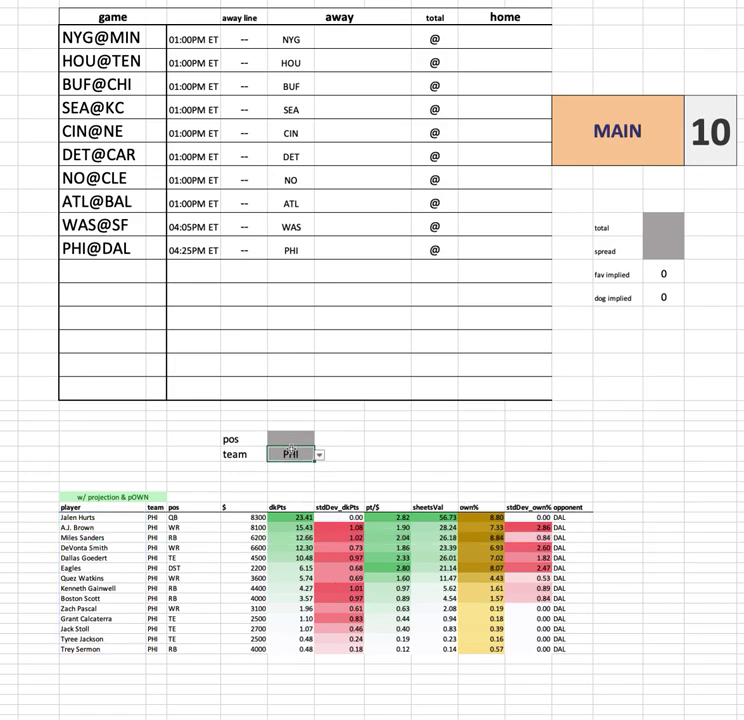
click(319, 455)
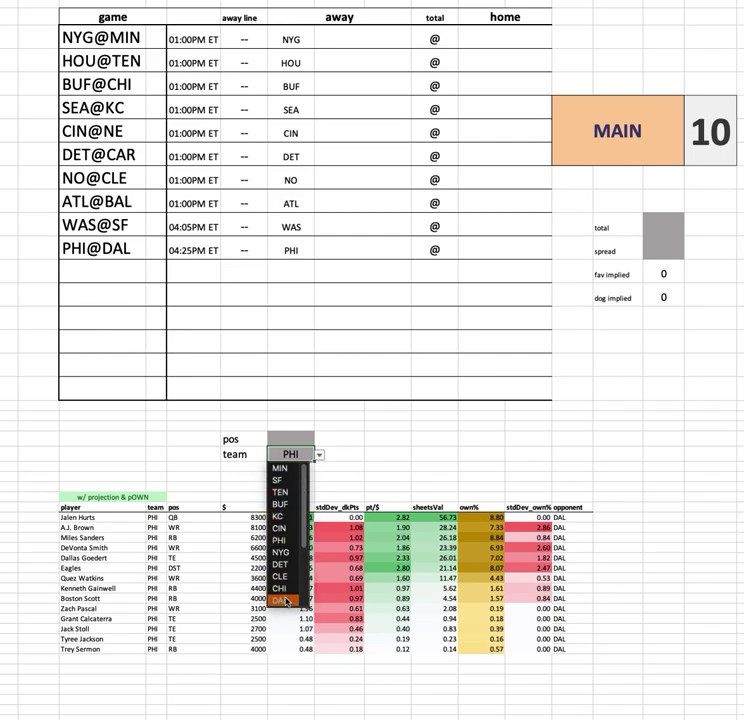
key(Return)
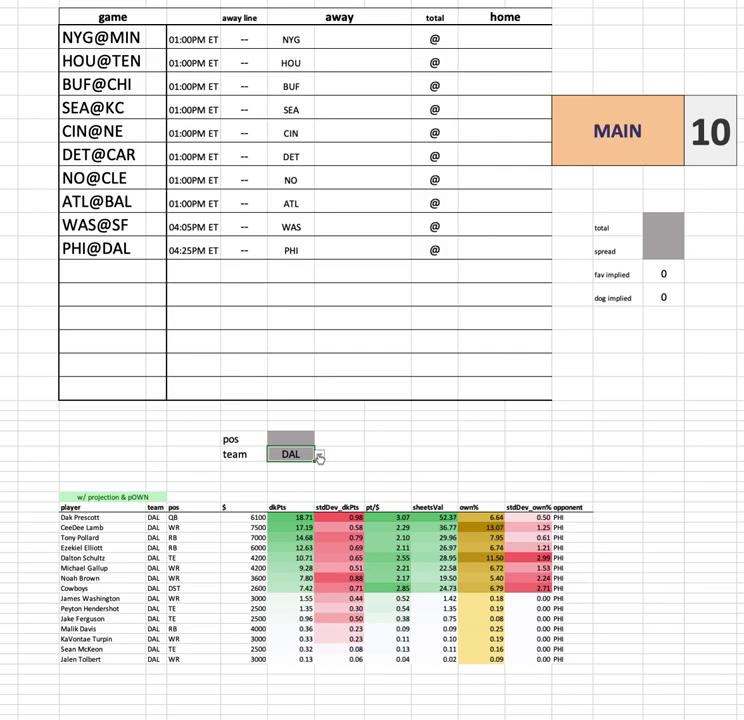
text(phi)
key(Return)
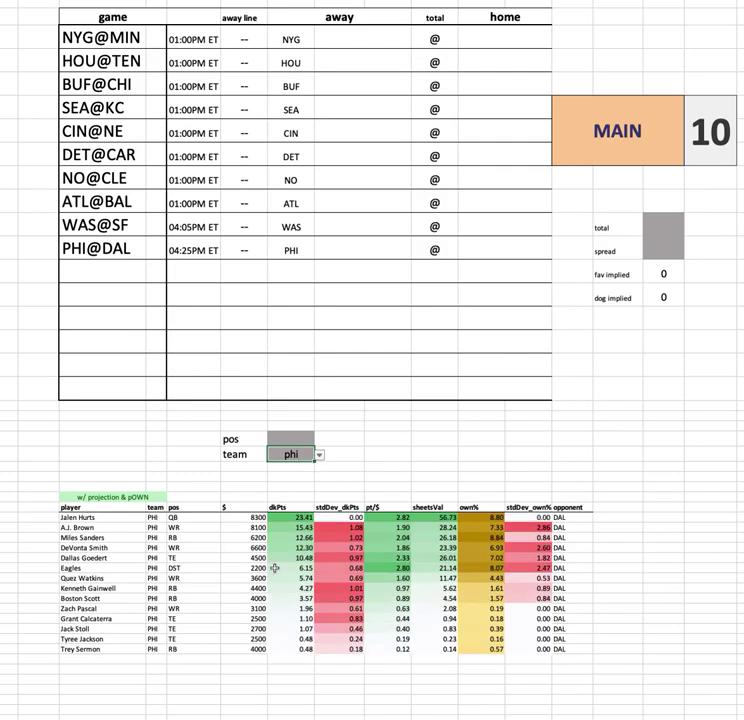
- Highlight the full row of the 2200 Eagles DST to examine its projection, value and ownership
click(231, 566)
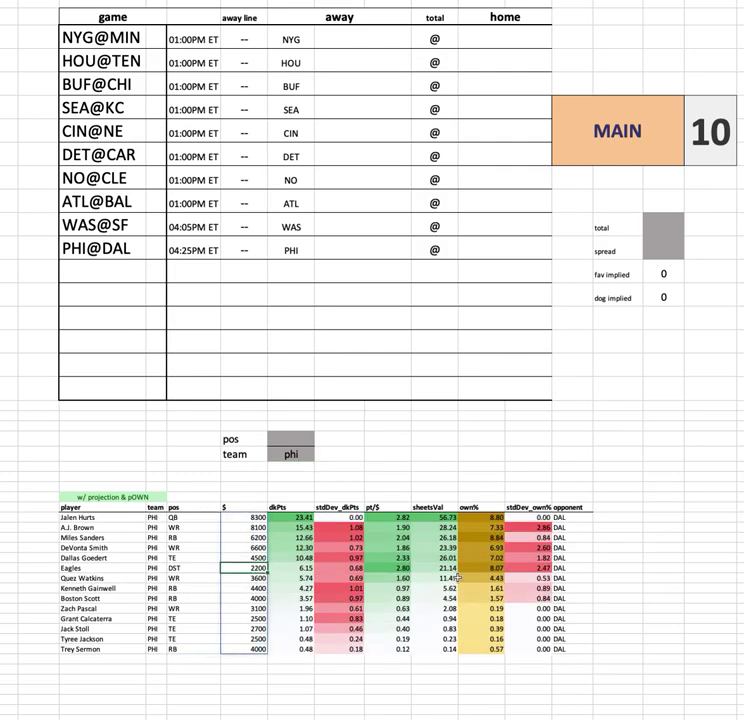
shift+click(566, 566)
shift+click(613, 567)
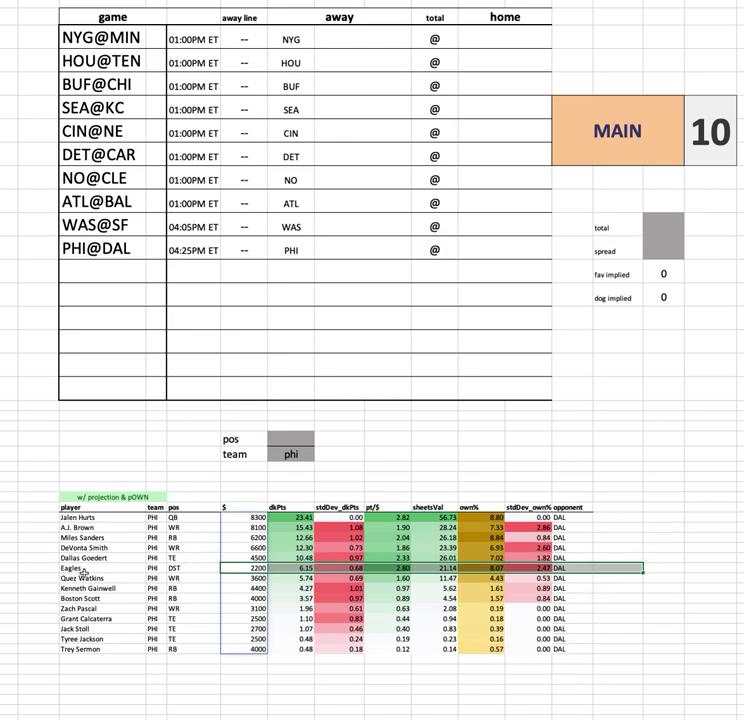
click(33, 567)
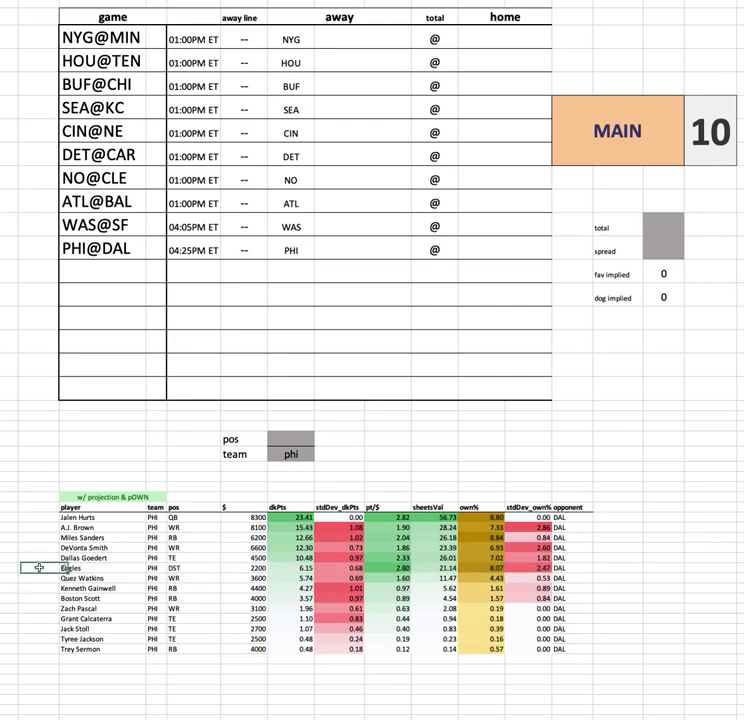
shift+click(632, 569)
- Filter the player table to team DAL
click(295, 453)
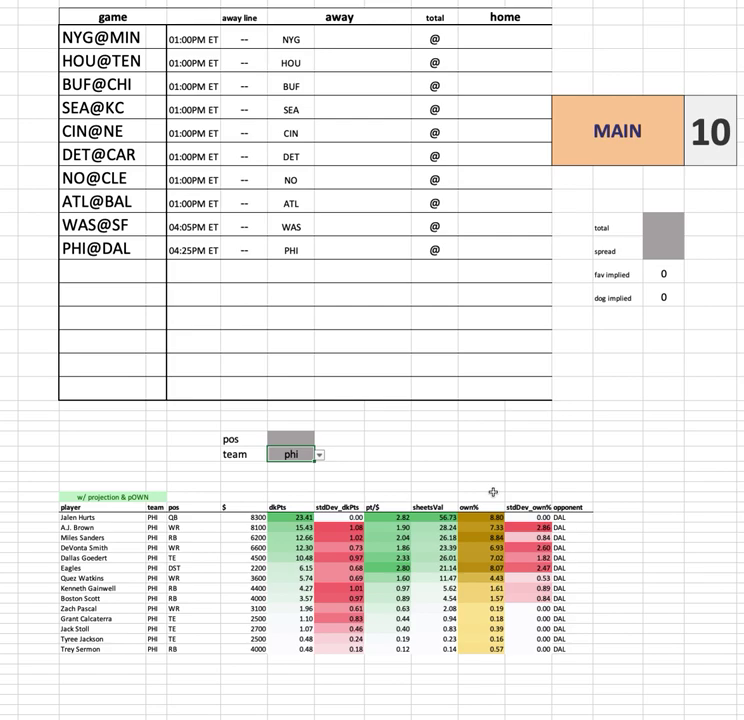
text(dal)
key(Return)
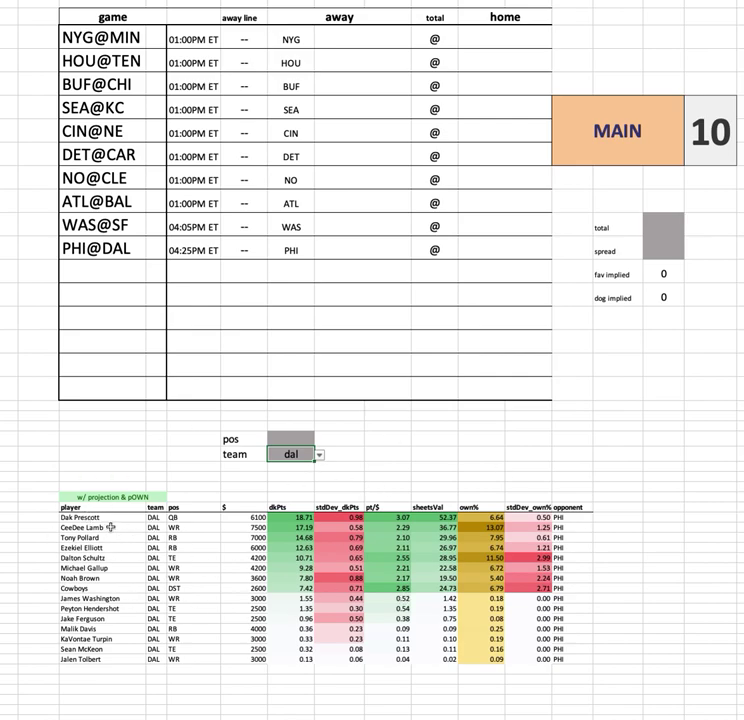
- Examine the 7500 DAL receiver's ownership, and highlight the rows of the 7000 and 6000 running backs to check their projections and ownership
click(250, 508)
key(ctrl+shift+Down)
click(481, 517)
key(ctrl+shift+Down)
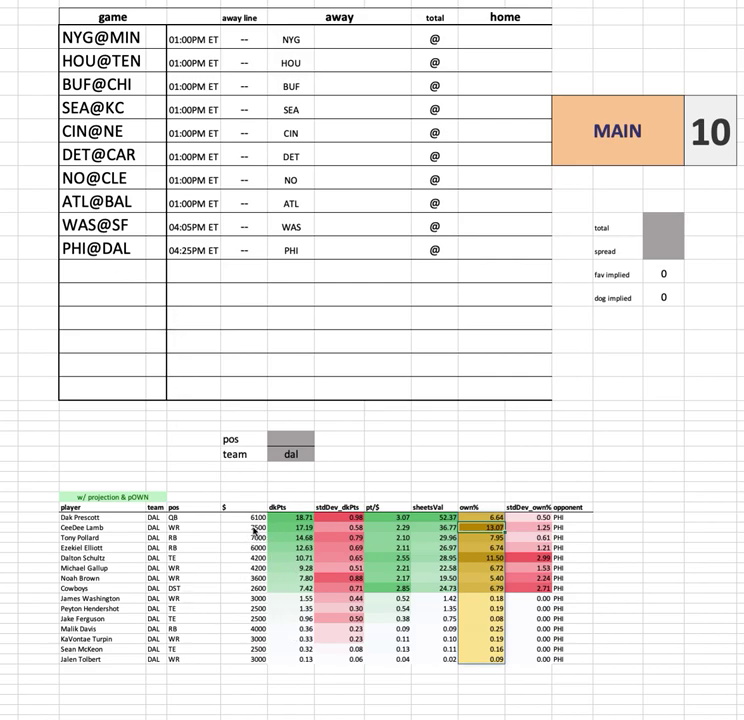
drag(111, 538, 607, 550)
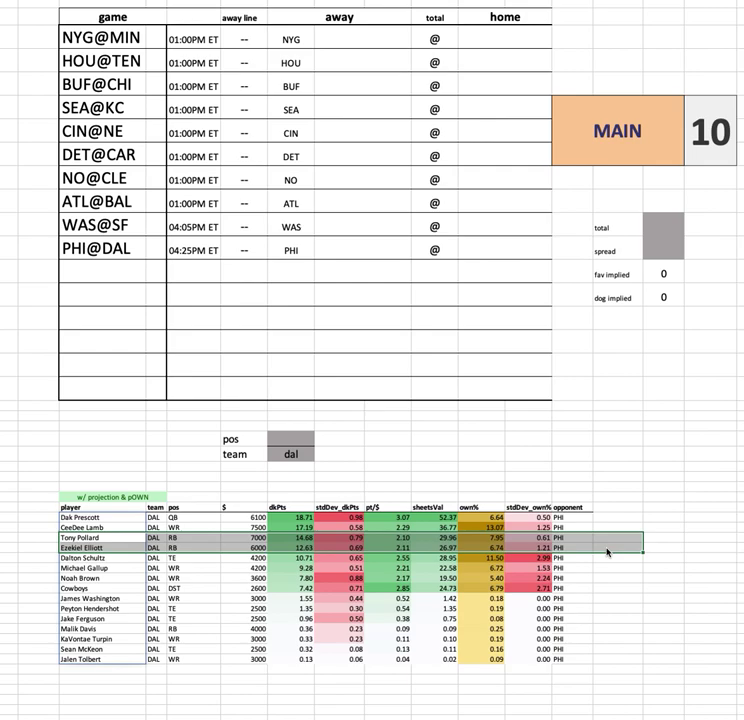
click(484, 548)
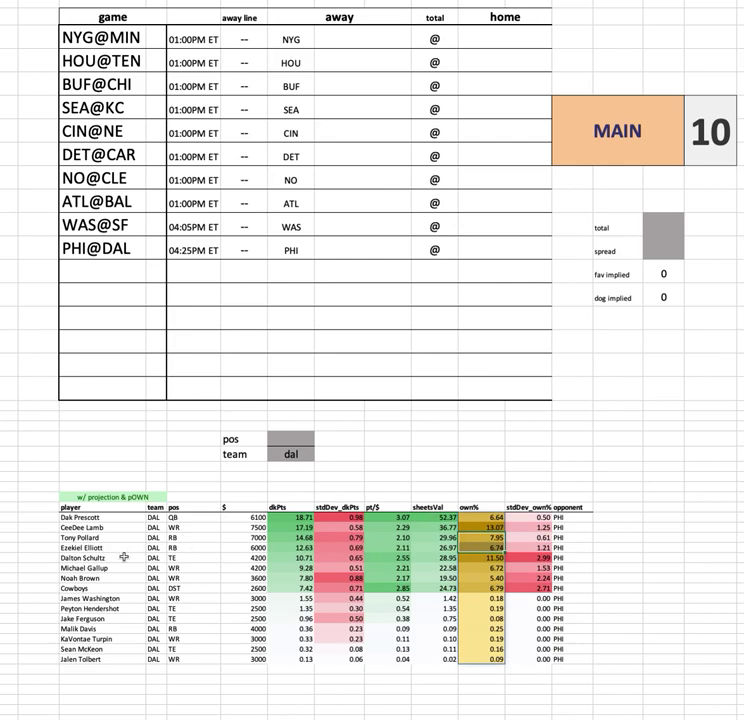
- Review the rows of the 4200 DAL tight end, the 4200 receiver and the Cowboys DST for salary, value and ownership
drag(90, 558, 596, 563)
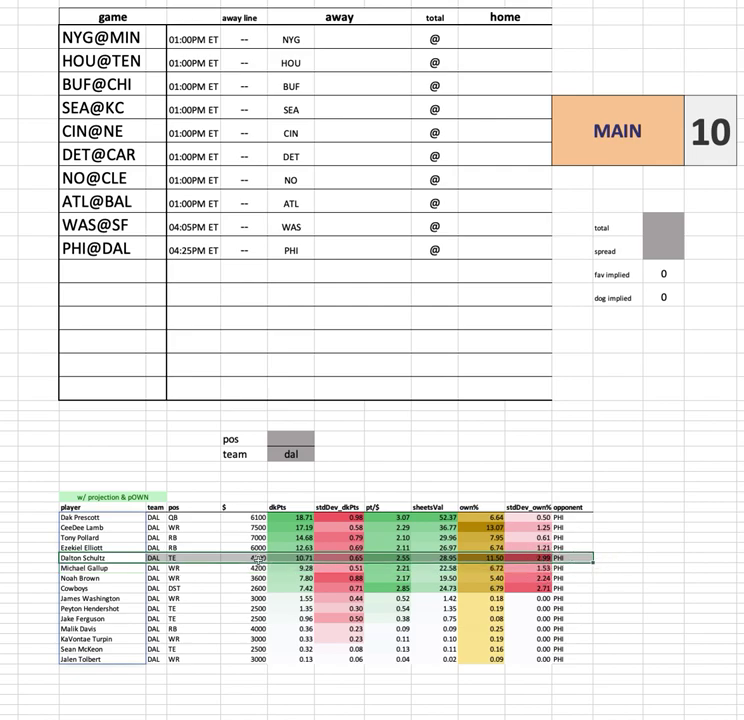
click(247, 558)
click(480, 558)
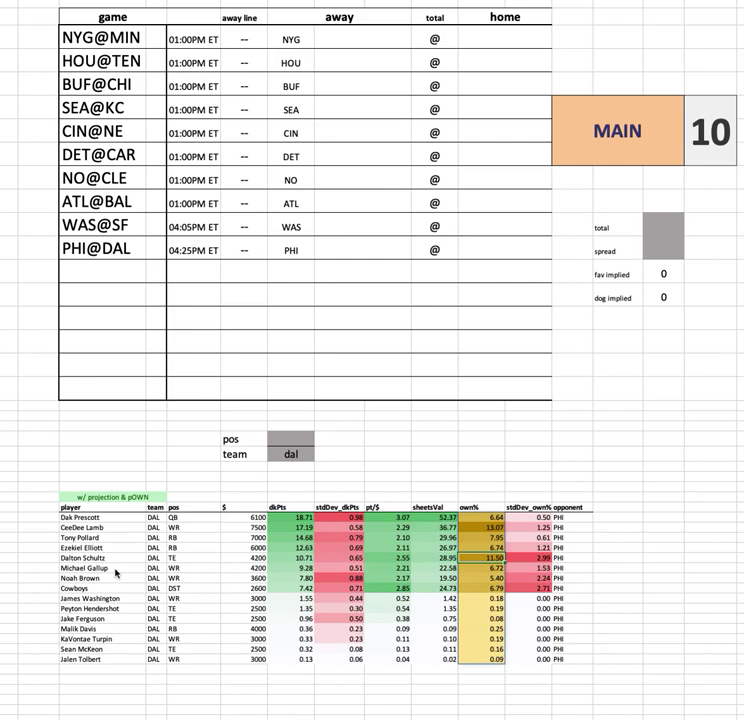
drag(116, 573, 558, 572)
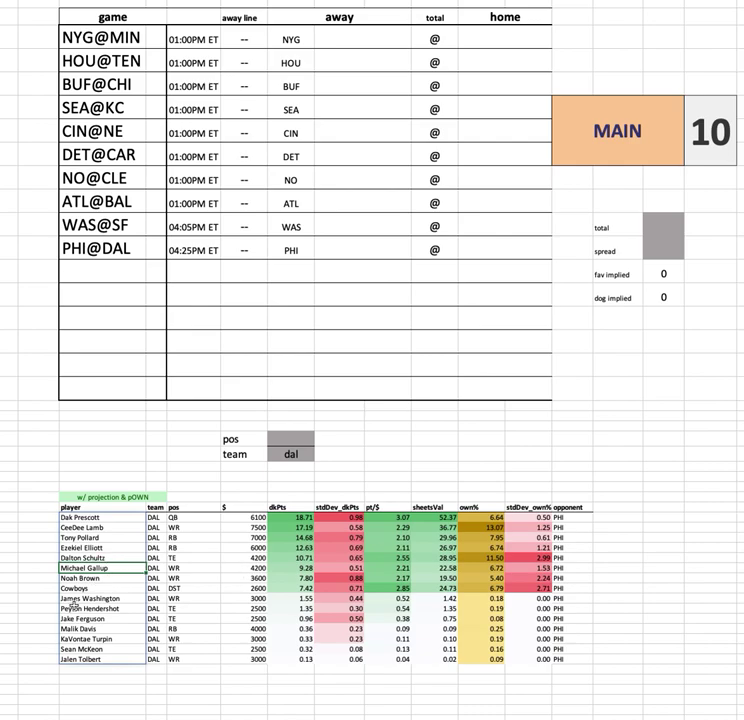
drag(61, 587, 640, 589)
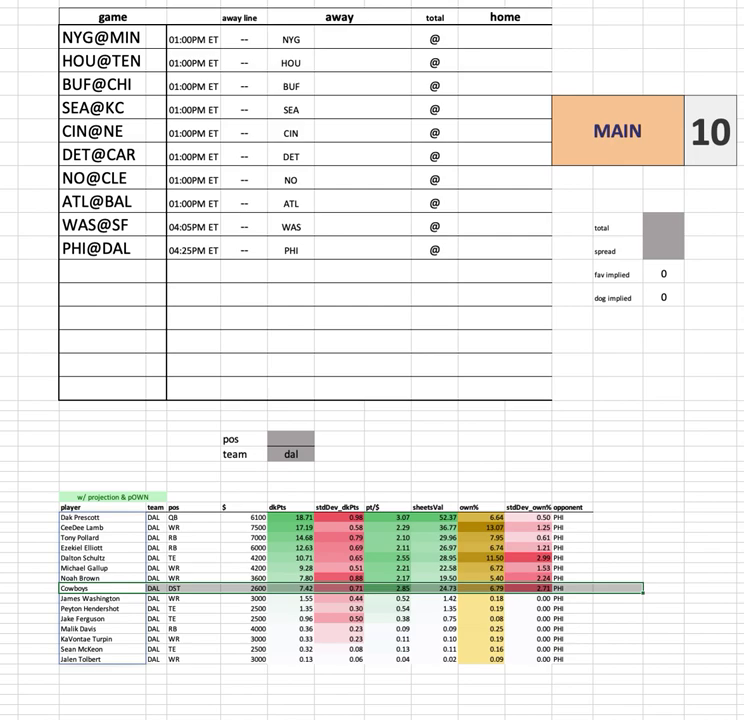
click(572, 507)
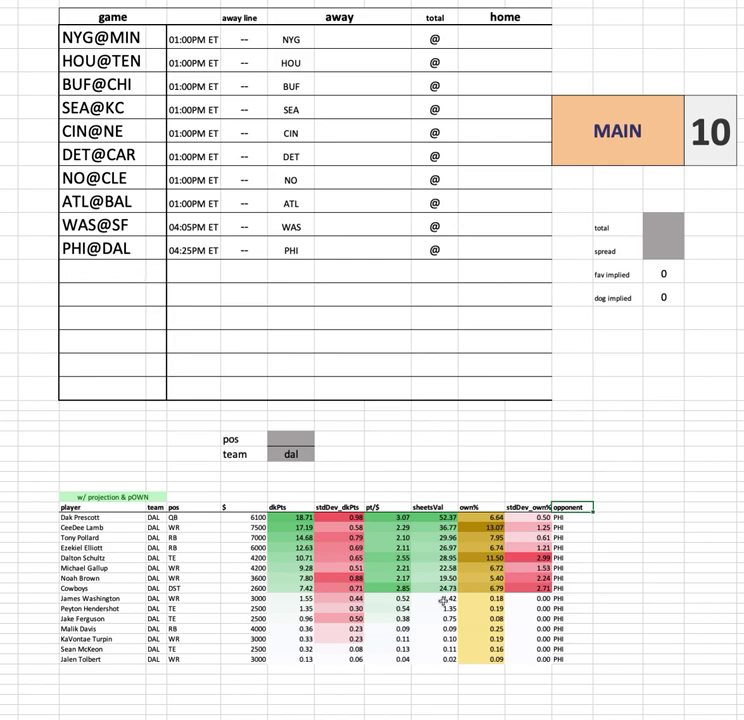
- Set the position filter to QB and clear the team filter to list every quarterback on the slate
click(288, 454)
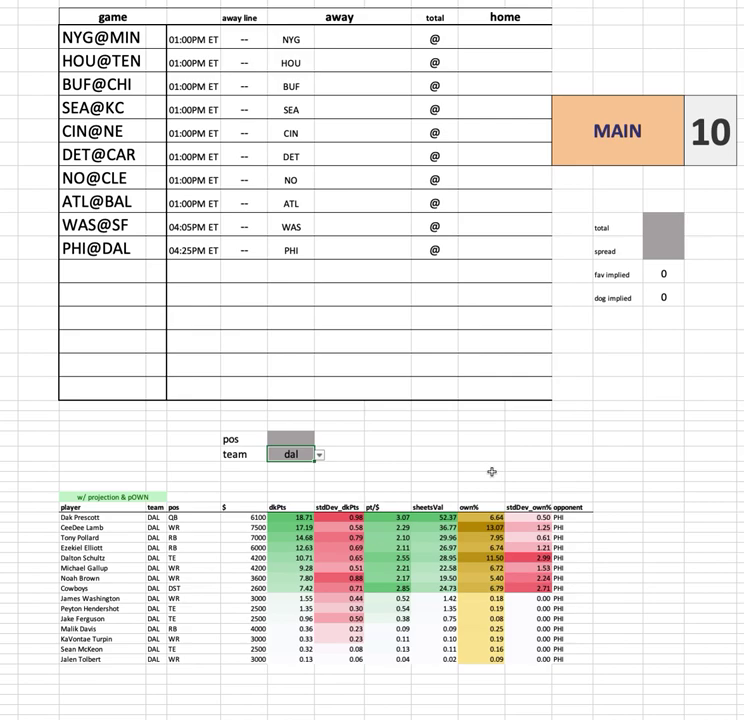
key(Up)
key(Down)
key(Up)
text(q)
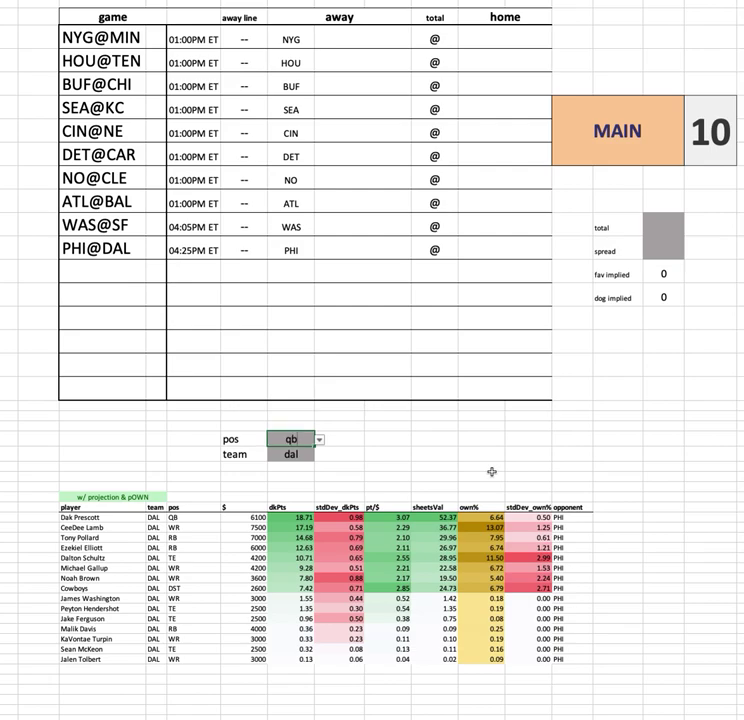
text(b)
key(Return)
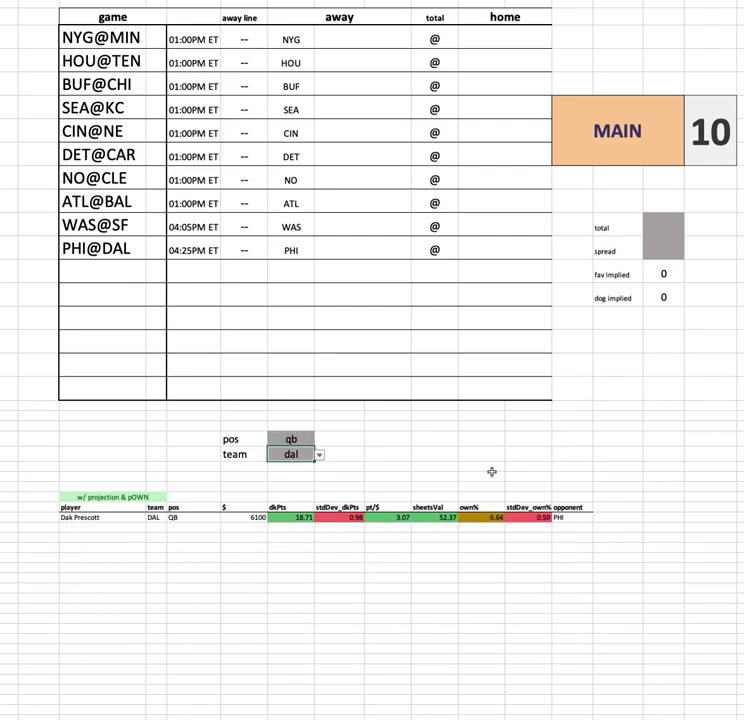
key(Delete)
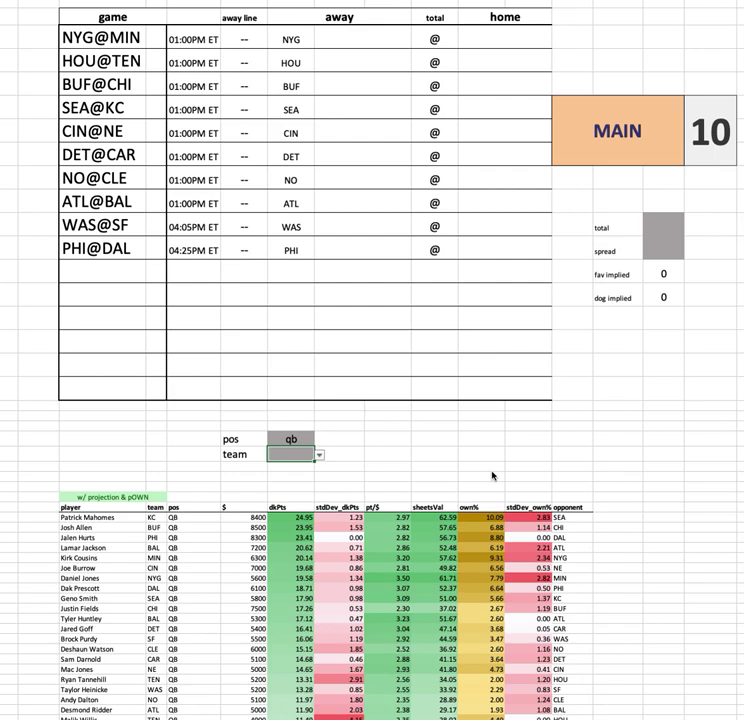
- Go through the slate's game list one matchup at a time, from NYG@MIN down to PHI@DAL, to recap each game
click(88, 38)
key(ctrl+shift+Down)
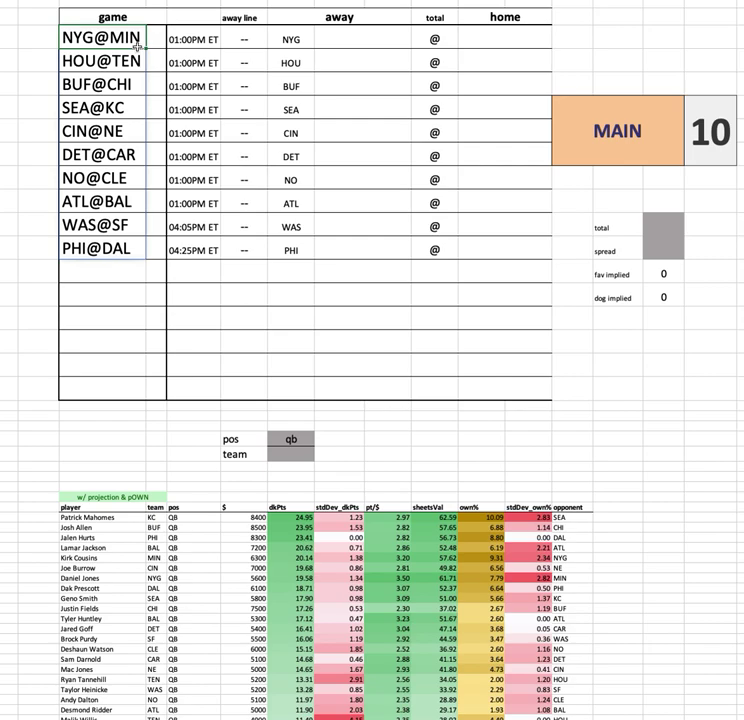
click(84, 61)
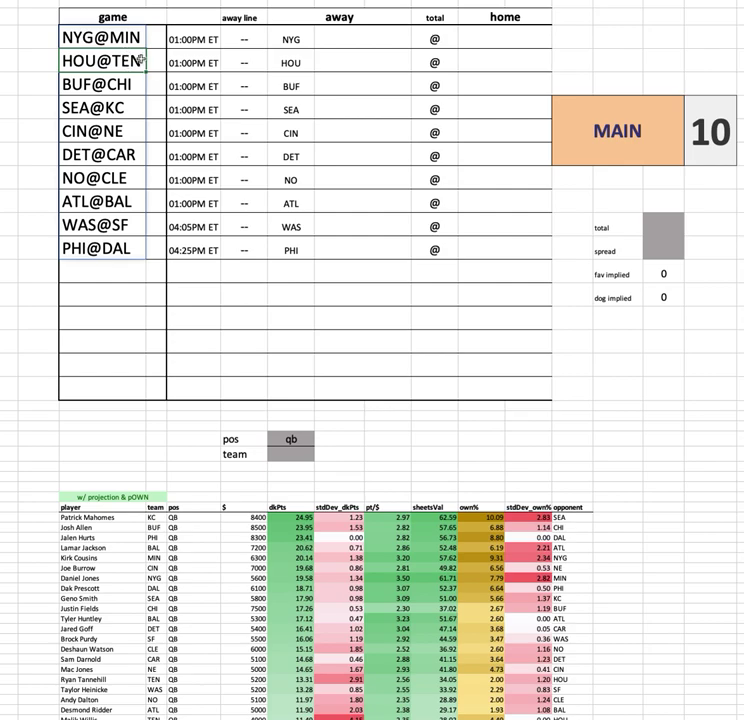
click(95, 85)
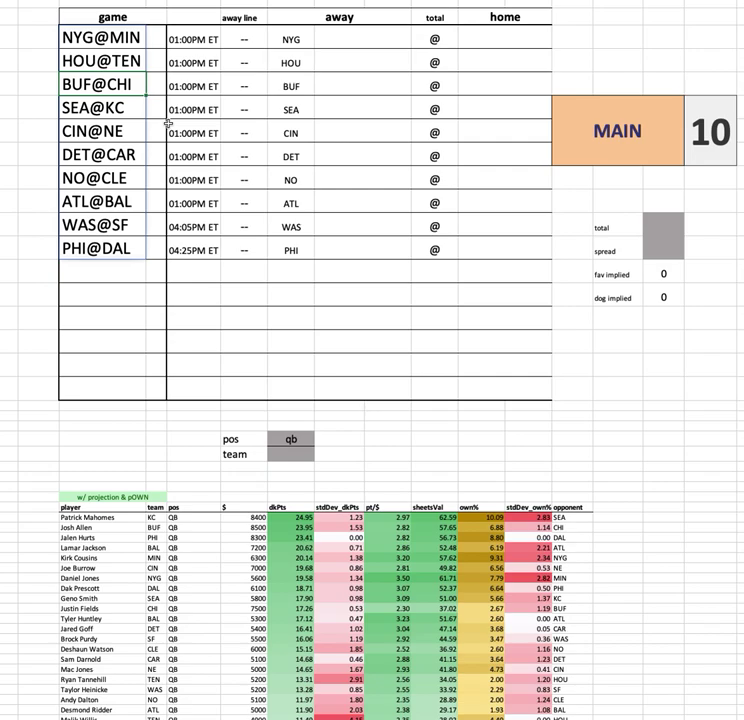
click(100, 112)
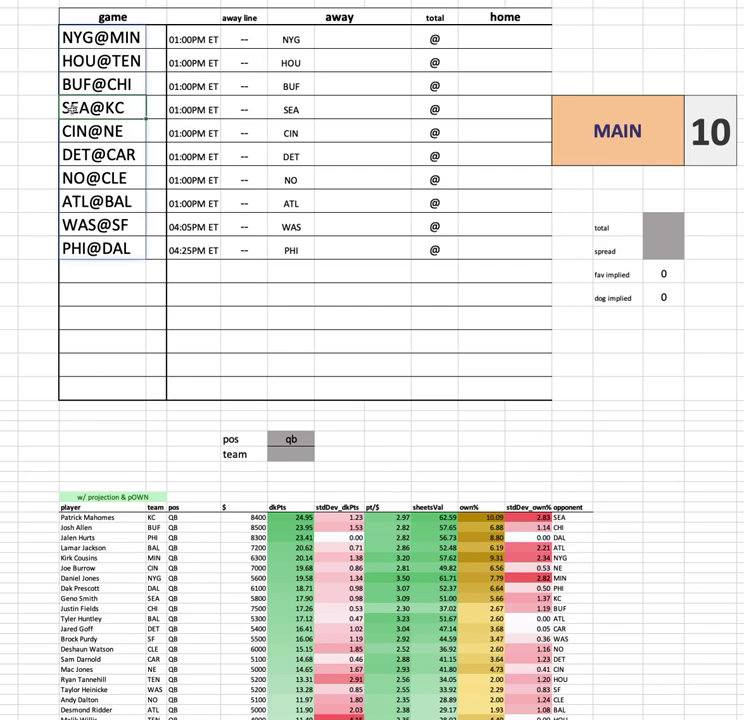
click(95, 133)
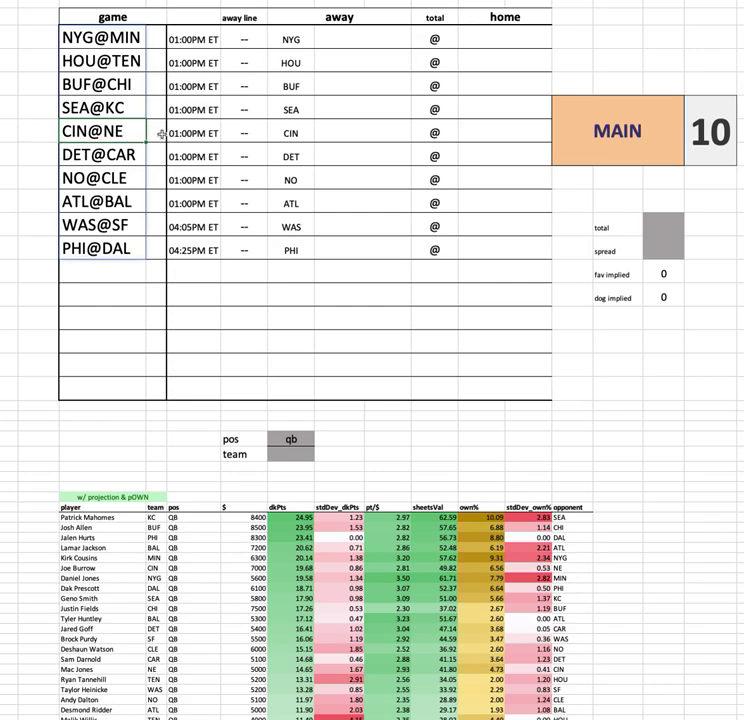
click(86, 154)
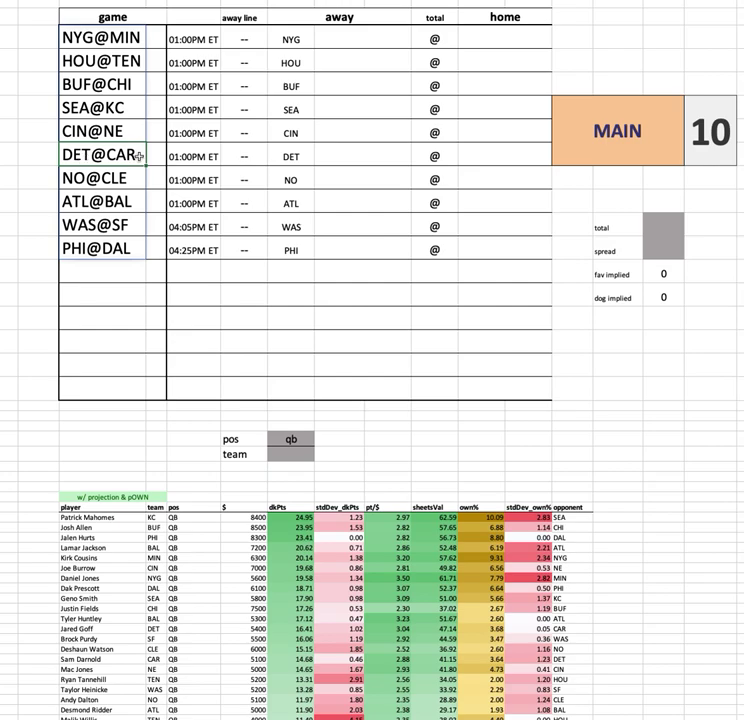
click(88, 176)
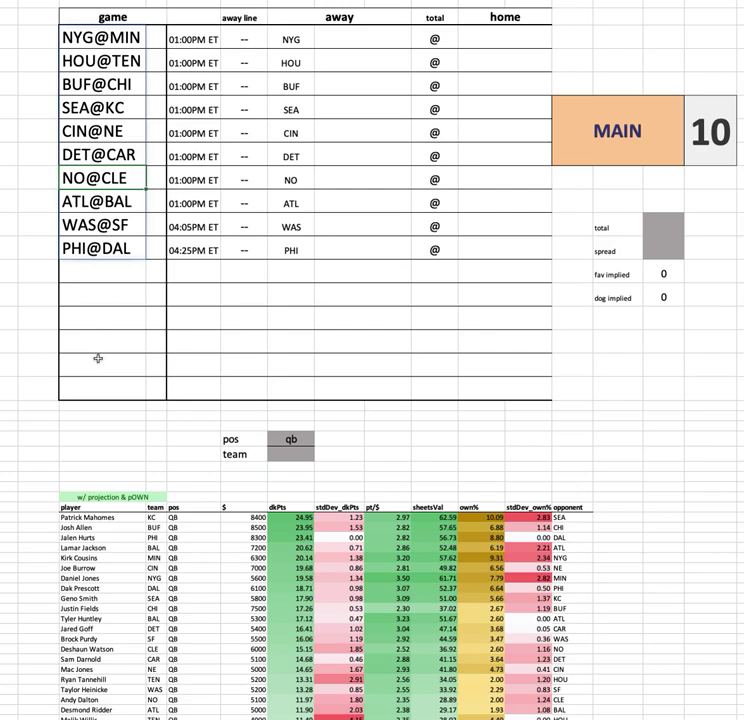
key(Down)
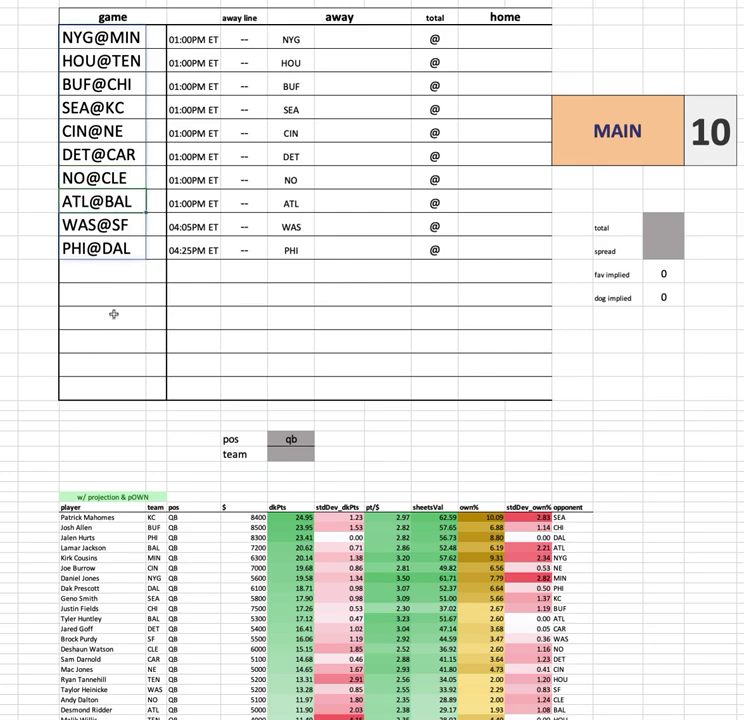
click(120, 180)
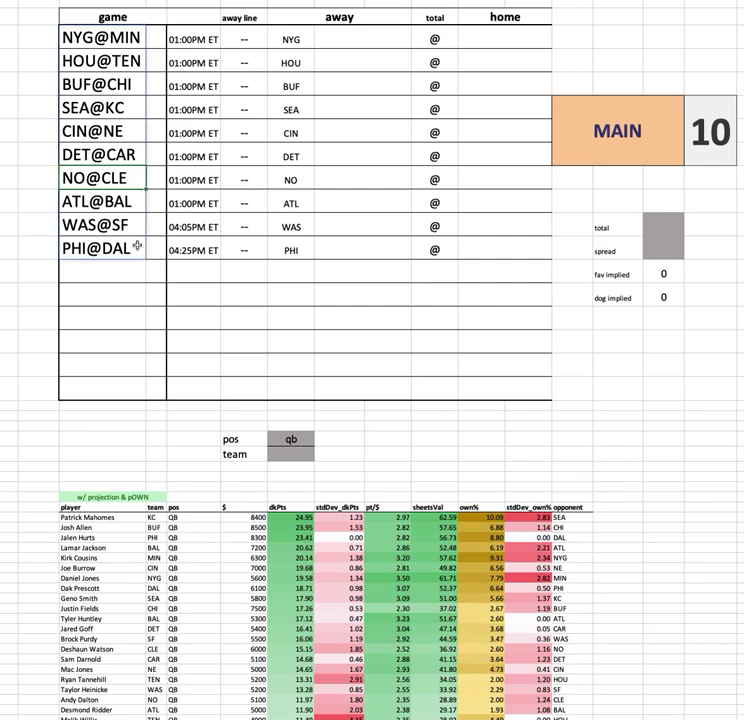
click(122, 205)
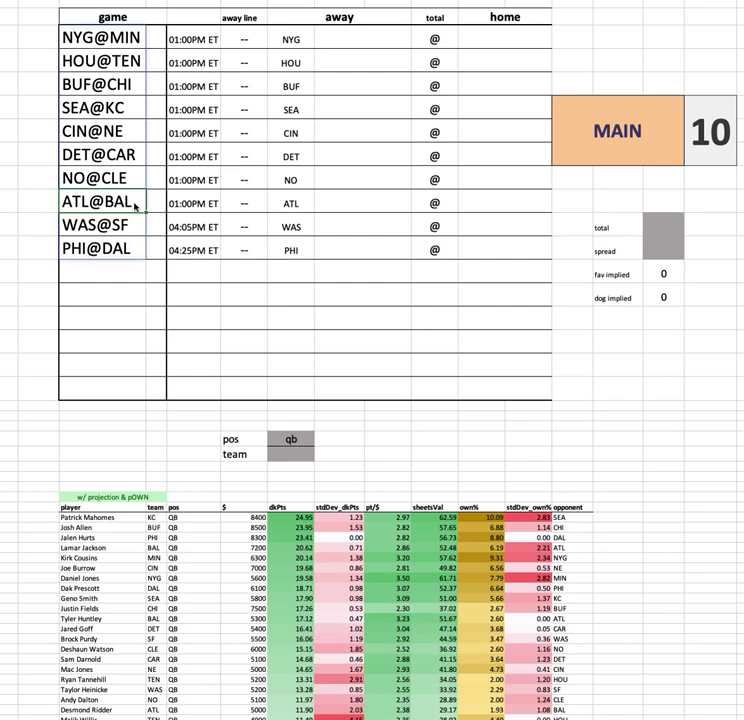
key(Down)
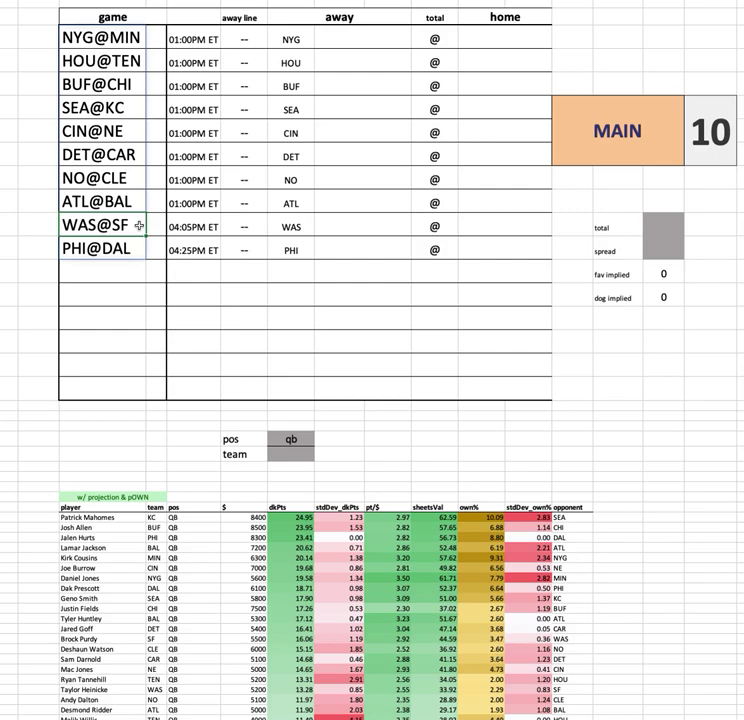
click(90, 249)
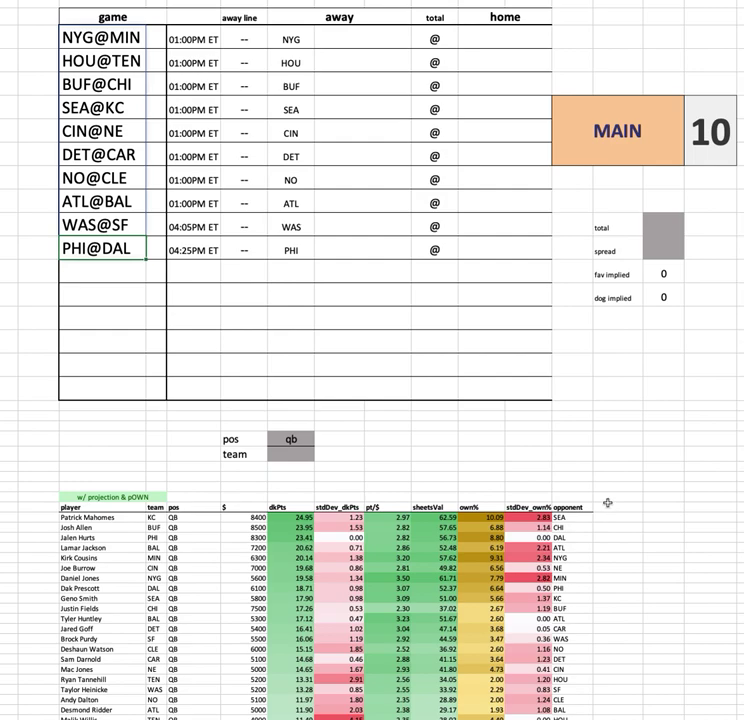
- Highlight the stdDev_own% column of the quarterback table to examine the spread in ownership projections
scroll(588, 486, down, 3)
drag(531, 320, 541, 697)
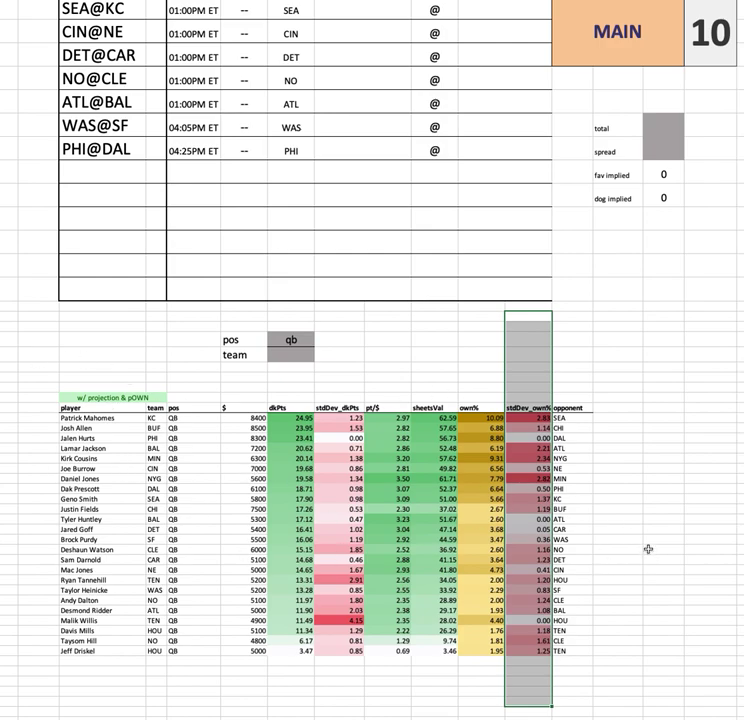
click(621, 530)
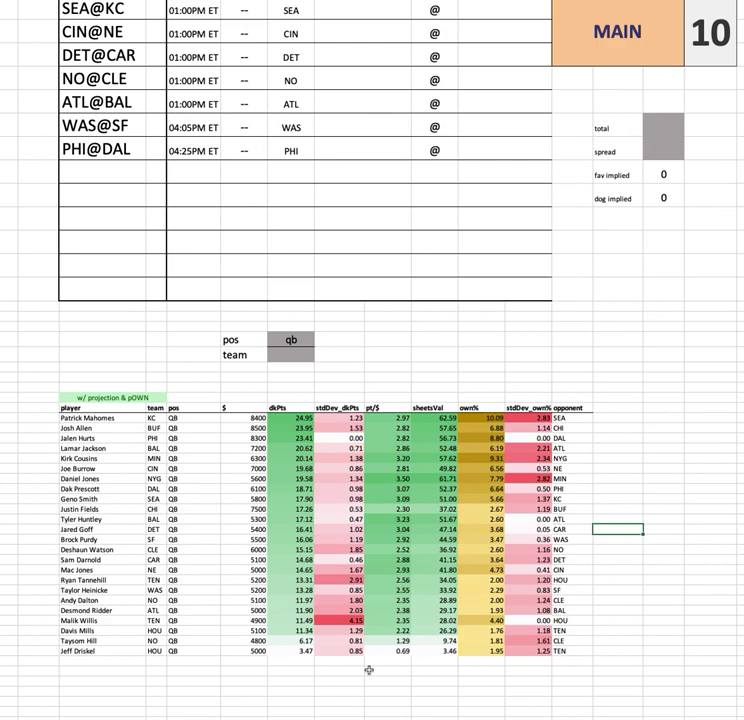